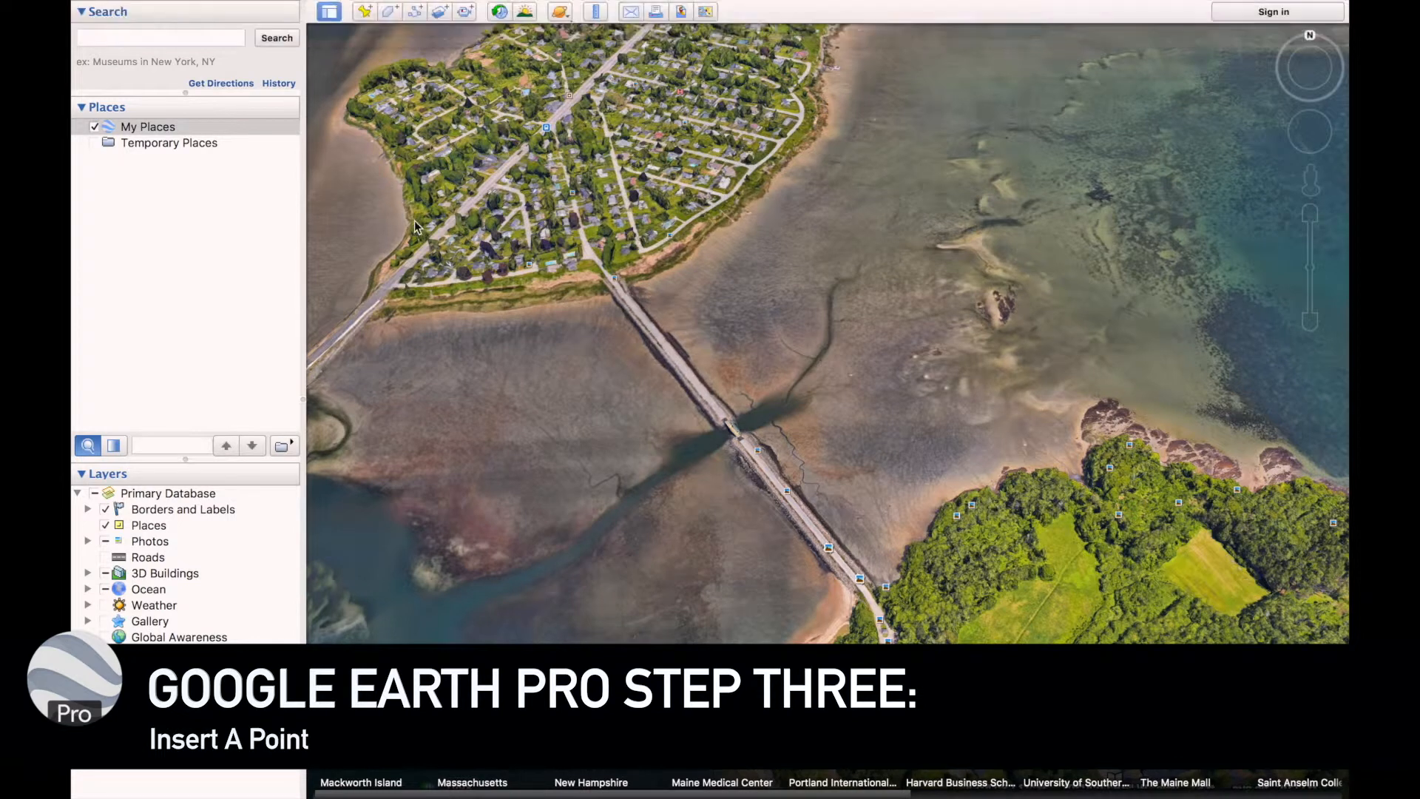
Add a placemark and position it just off the beach at the island end of the causeway, at about 43°41'23.99"N, 70°14'8.19"W
left_click(365, 12)
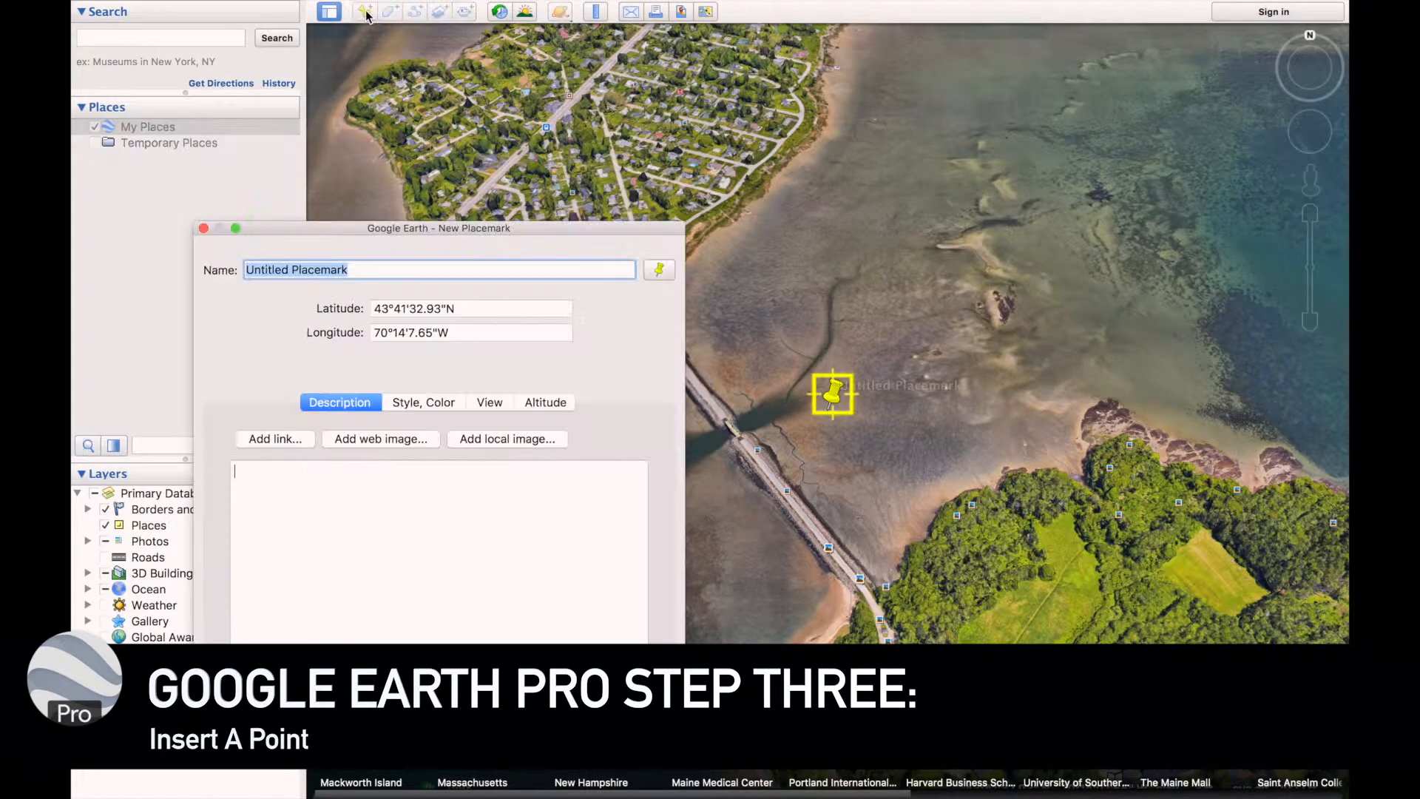
left_click_drag(834, 397, 739, 413)
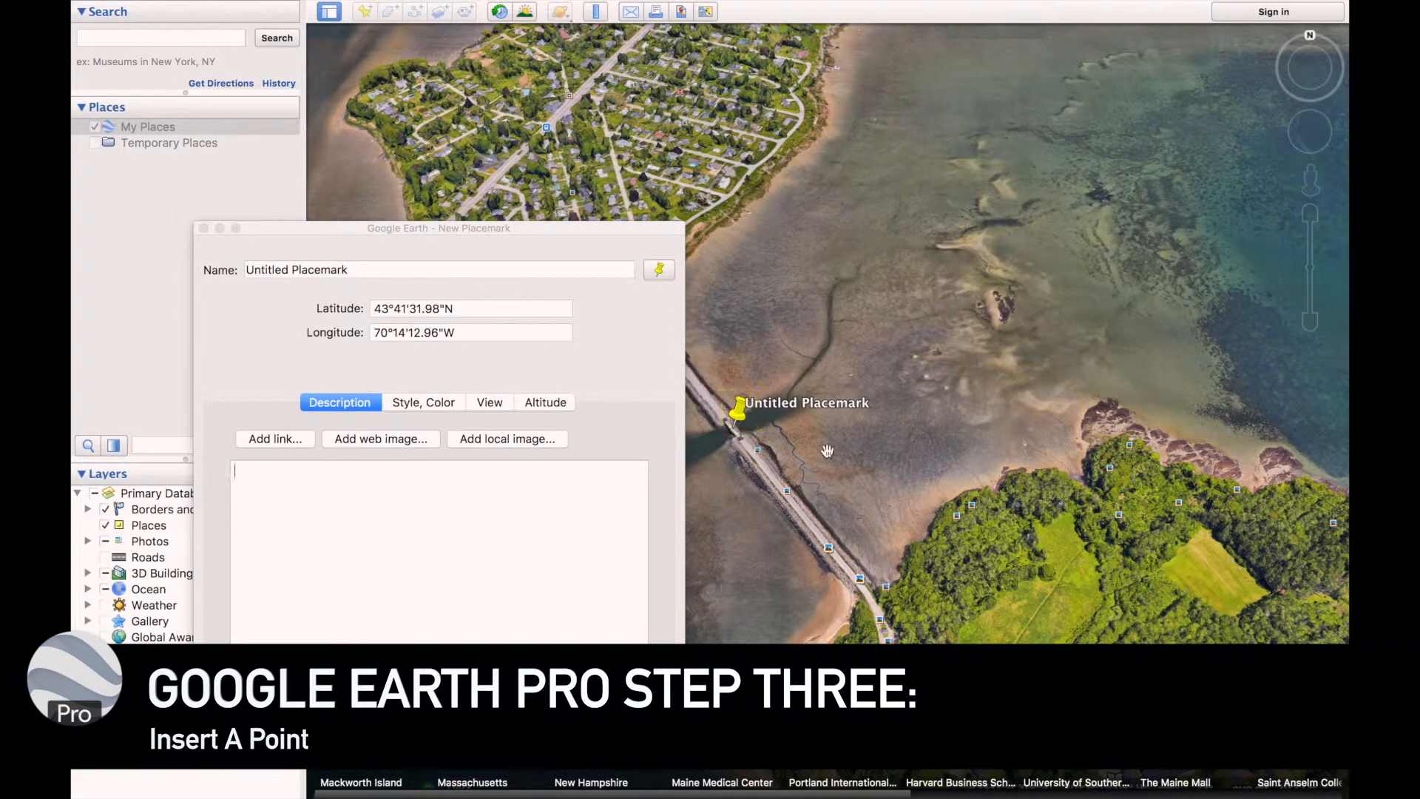
mouse_move(891, 319)
middle_mouse_down()
mouse_move(891, 305)
mouse_move(1018, 545)
mouse_move(887, 506)
mouse_move(954, 496)
mouse_move(1024, 510)
mouse_move(1026, 541)
mouse_move(1019, 464)
middle_mouse_up()
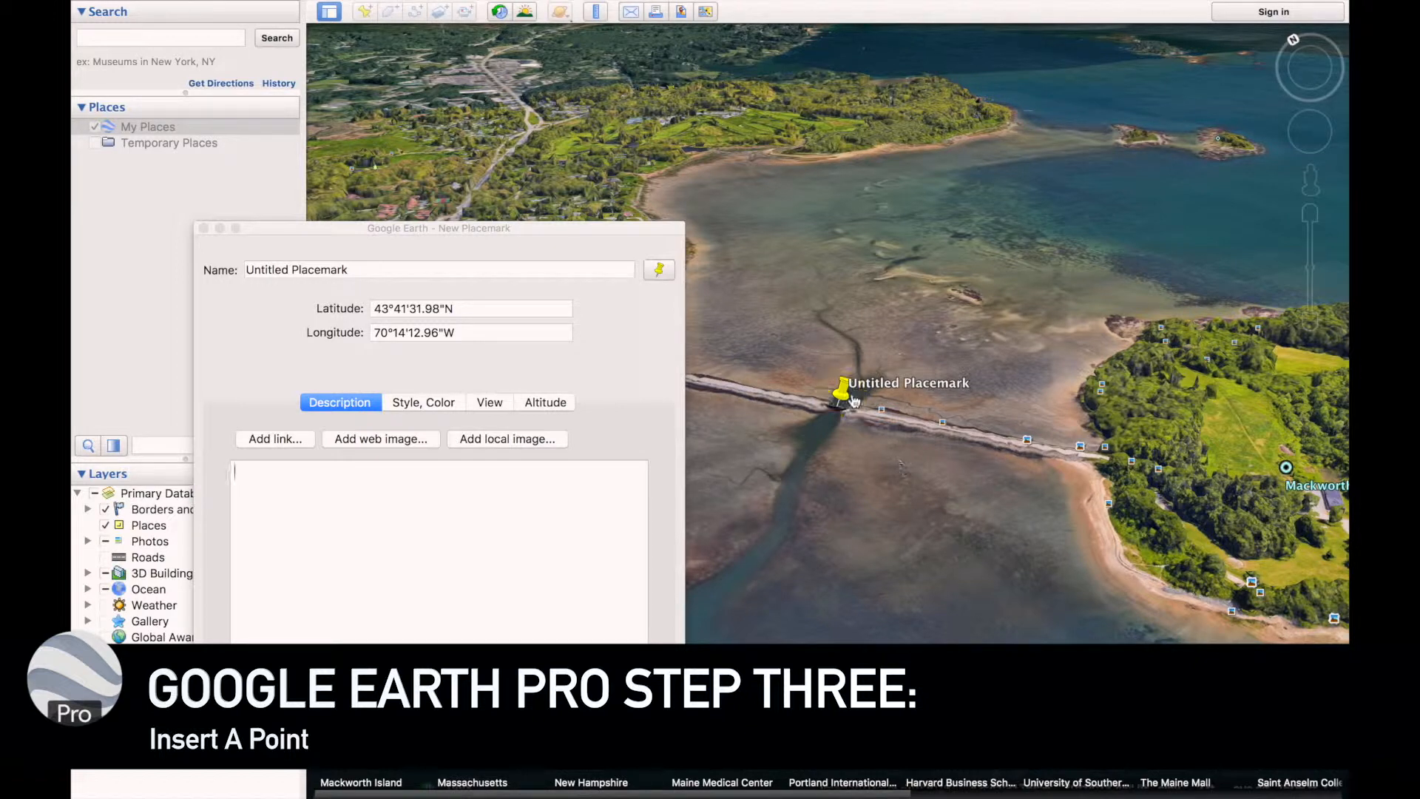
left_click_drag(999, 434, 895, 404)
left_click_drag(756, 364, 976, 435)
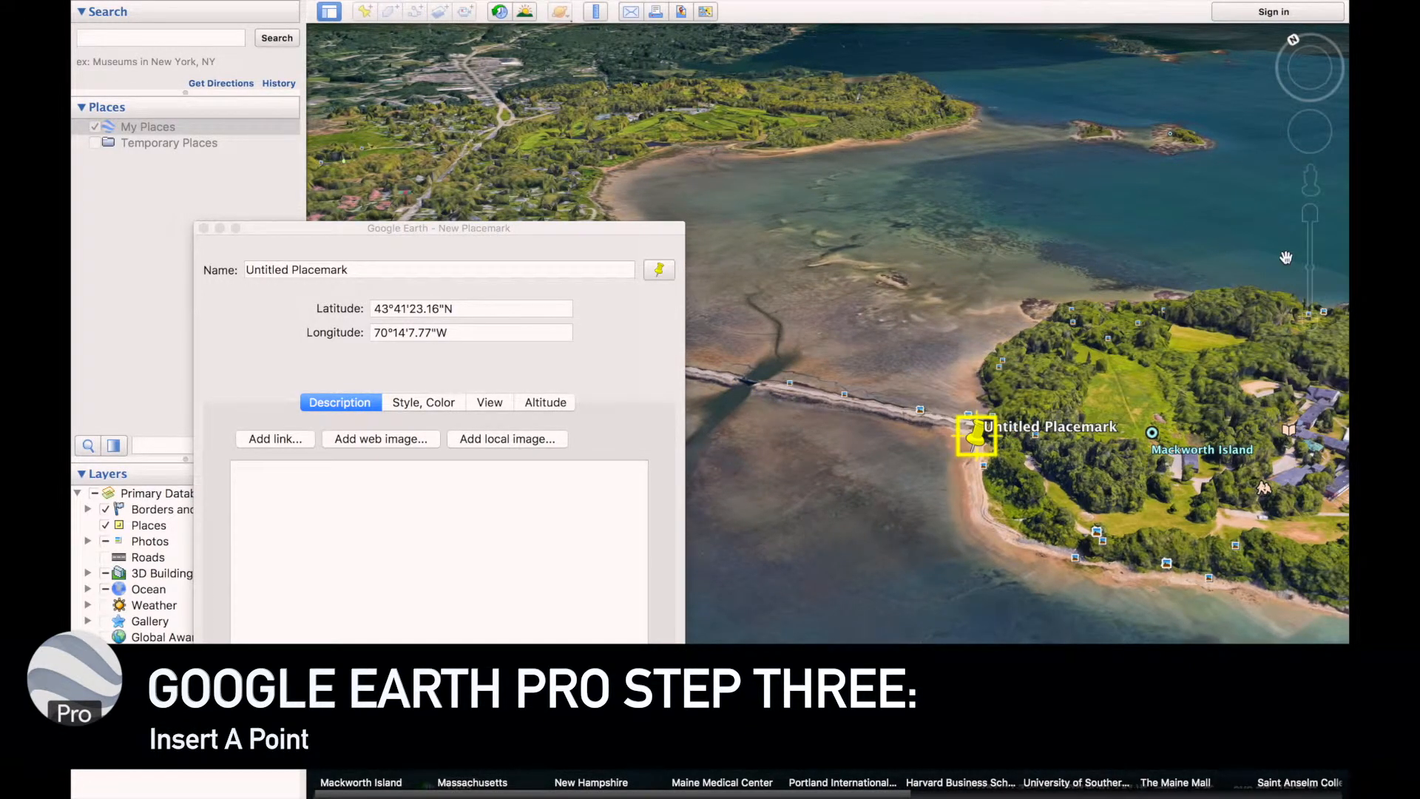
left_click(1310, 216)
left_click(1310, 214)
left_click(1310, 214)
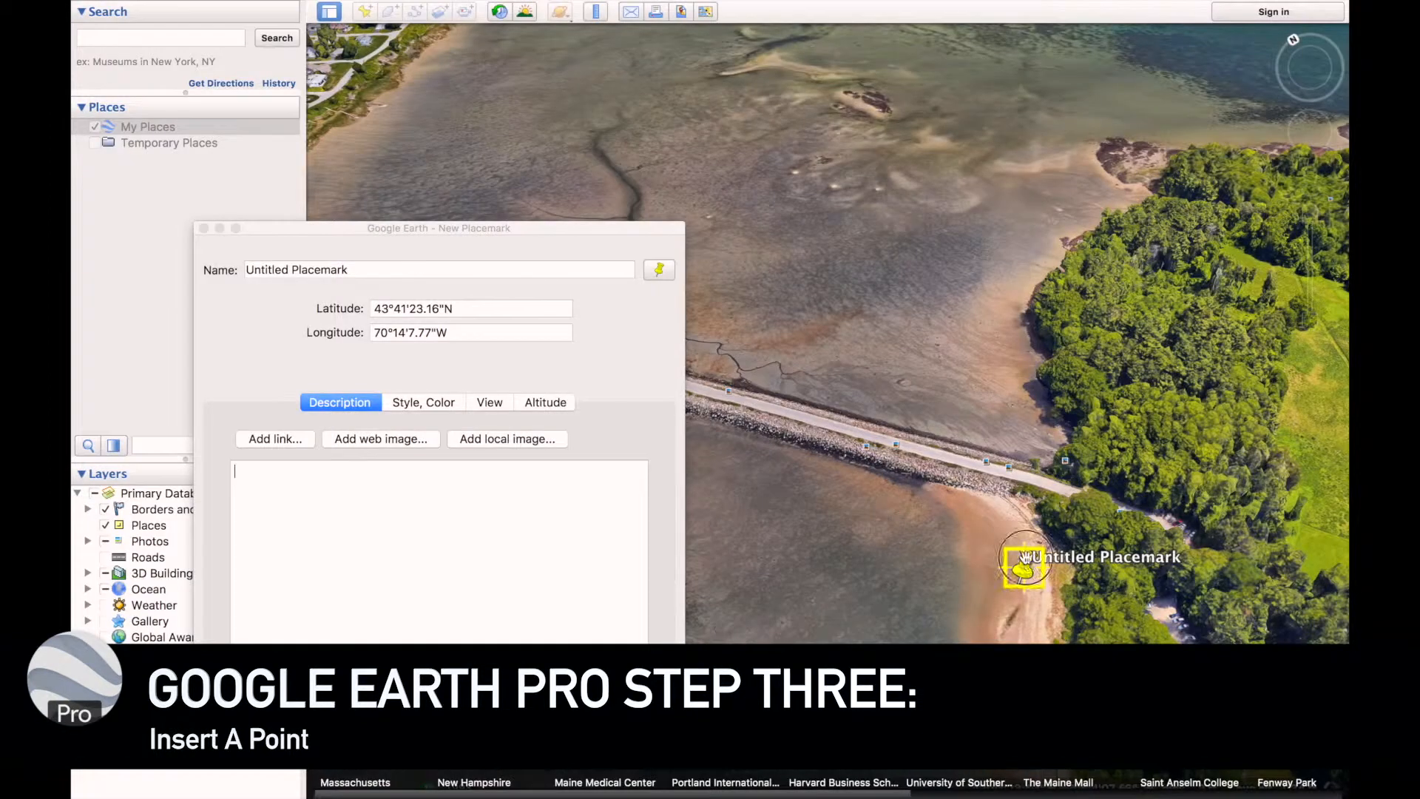
left_click_drag(1015, 574, 959, 559)
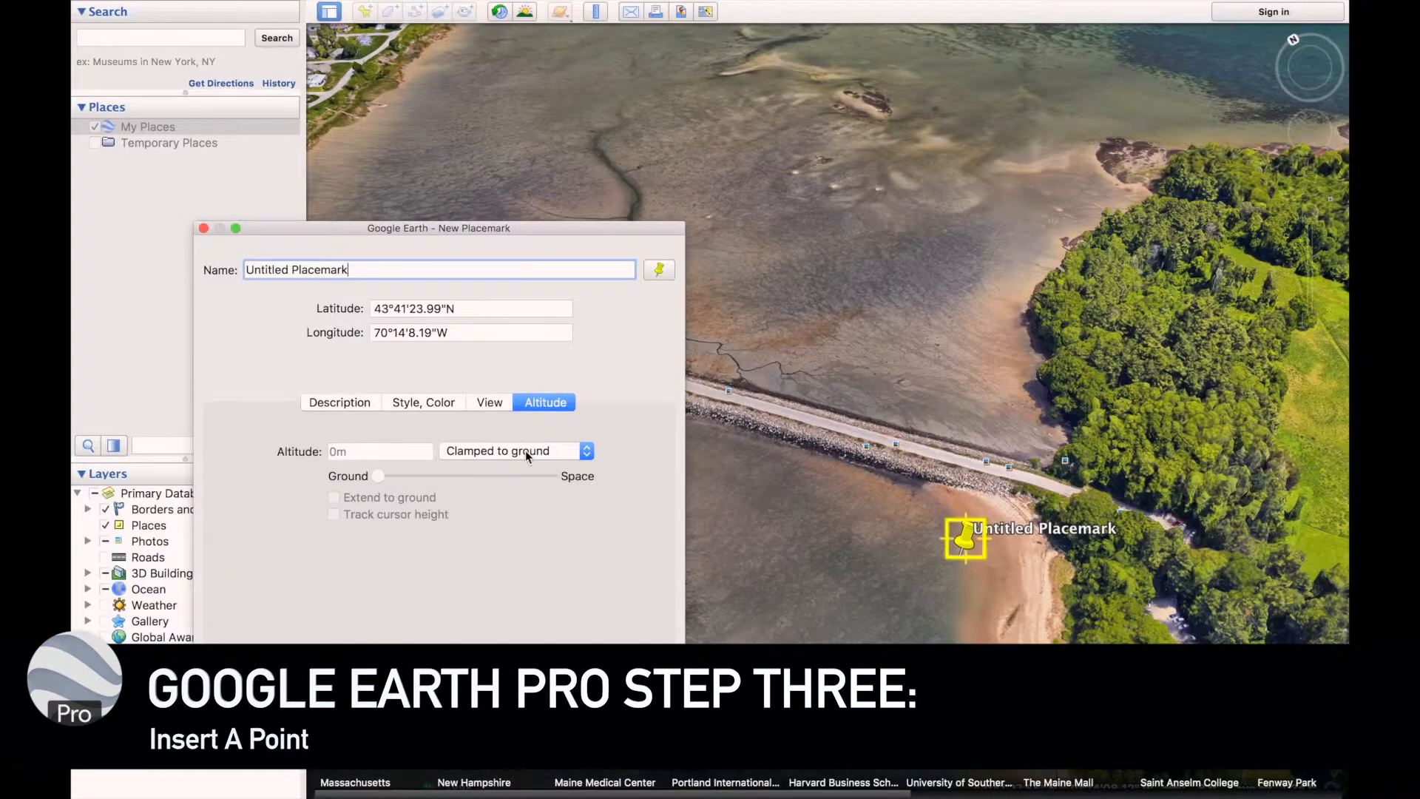
Set the new placemark's altitude to 65 m relative to ground, extend it to the ground, and create it
left_click(525, 450)
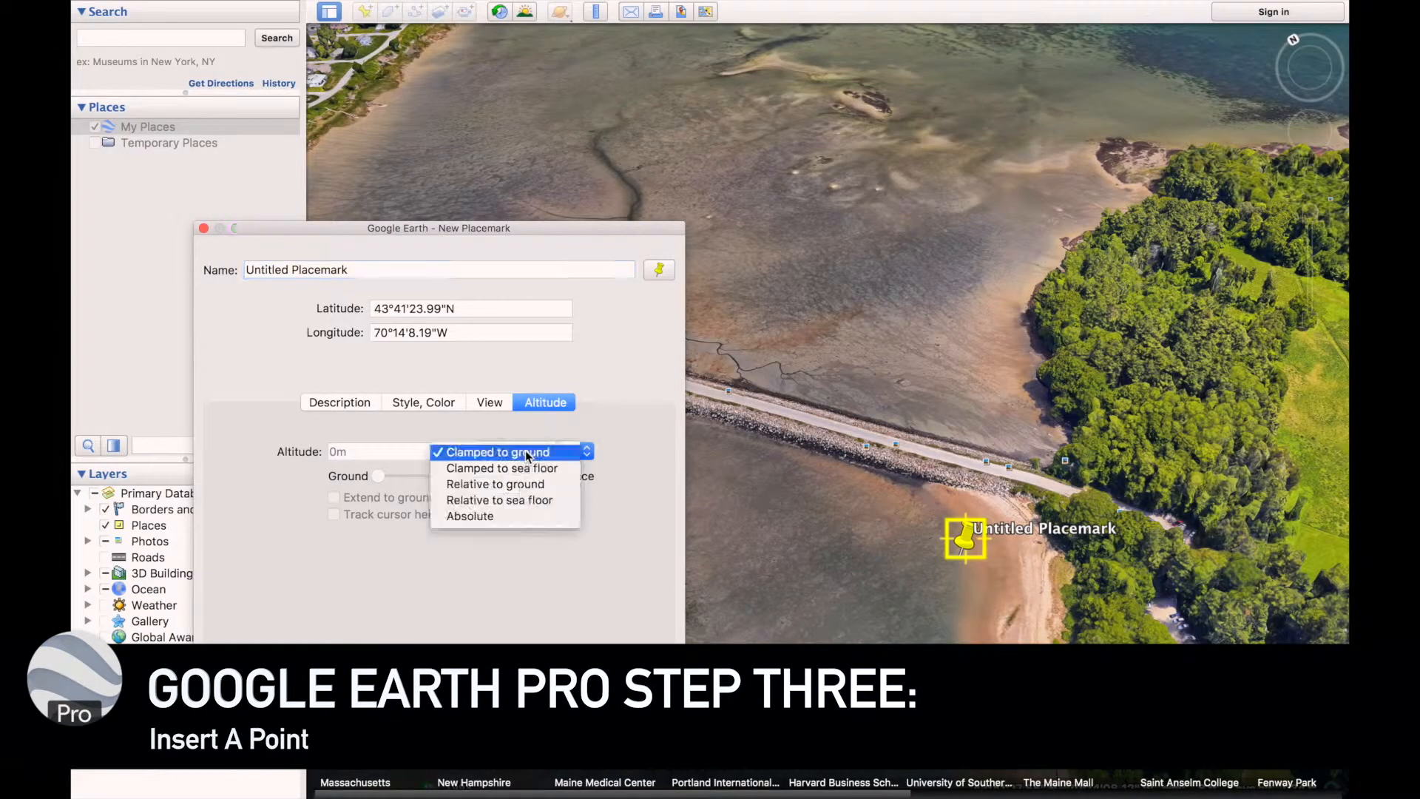
left_click(495, 484)
left_click(385, 453)
type("100")
type("m")
key("BackSpace")
key("BackSpace")
key("BackSpace")
key("BackSpace")
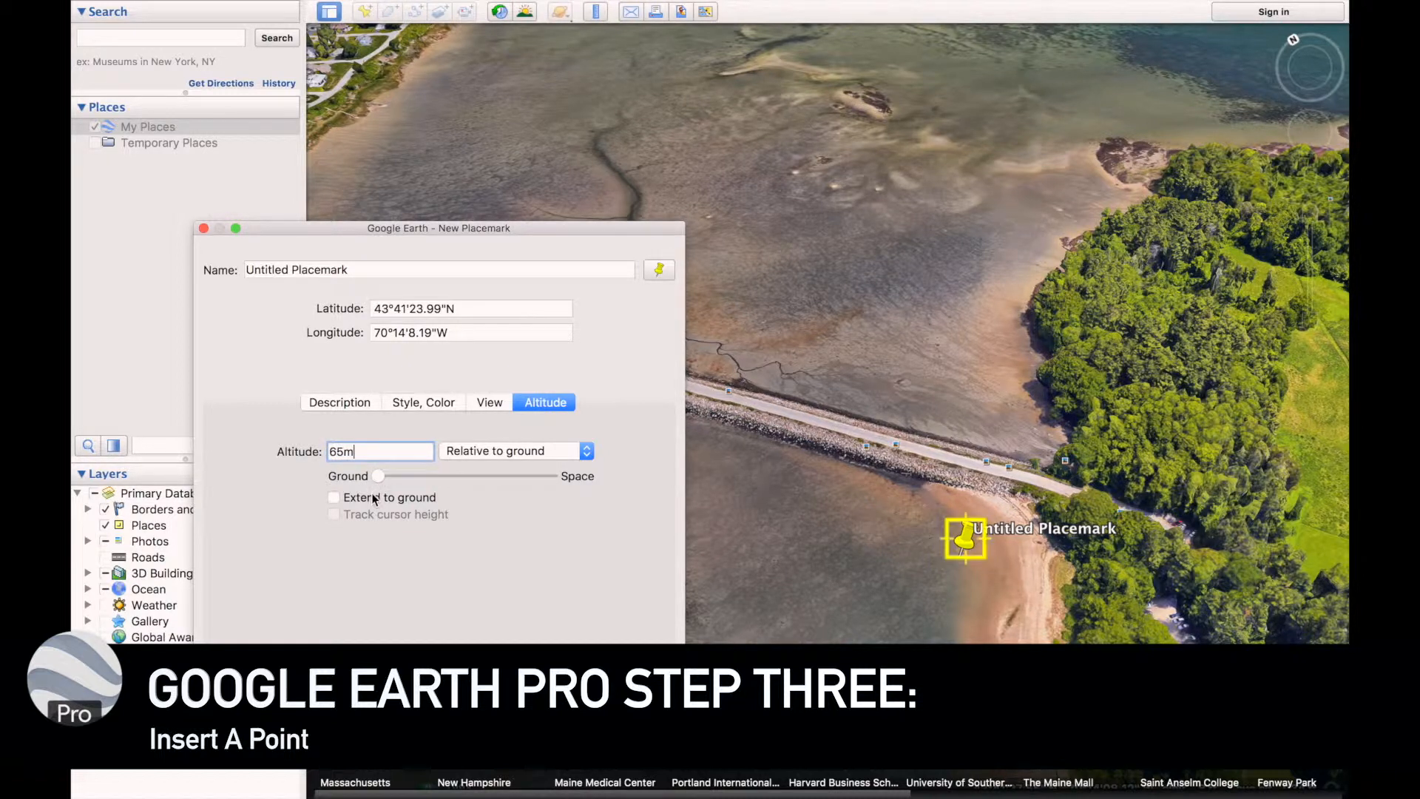
double_click(364, 448)
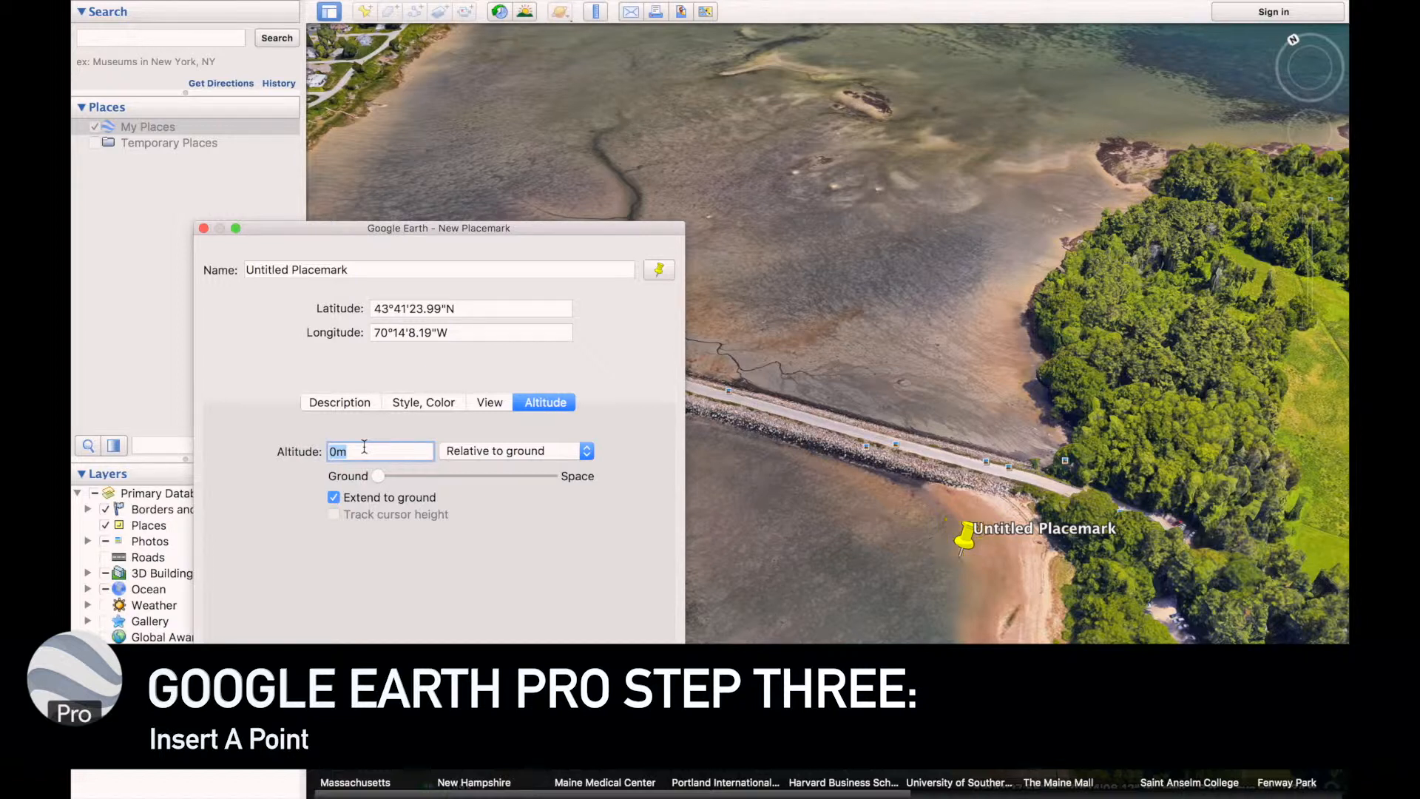
type("65")
key("Return")
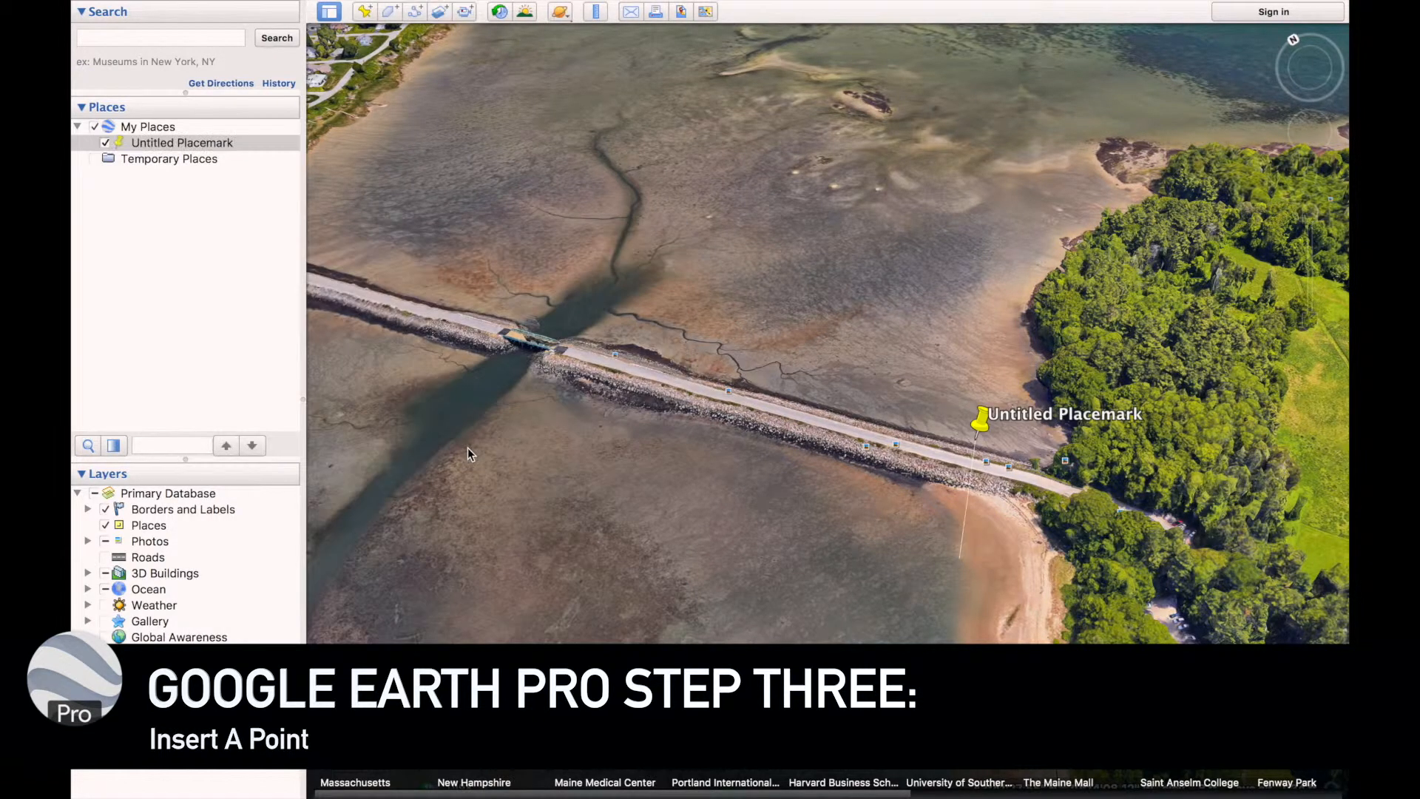
Duplicate the placemark and move the copy along the causeway to about 43°41'27.18"N, 70°14'11.61"W
middle_click_drag(793, 427, 838, 517)
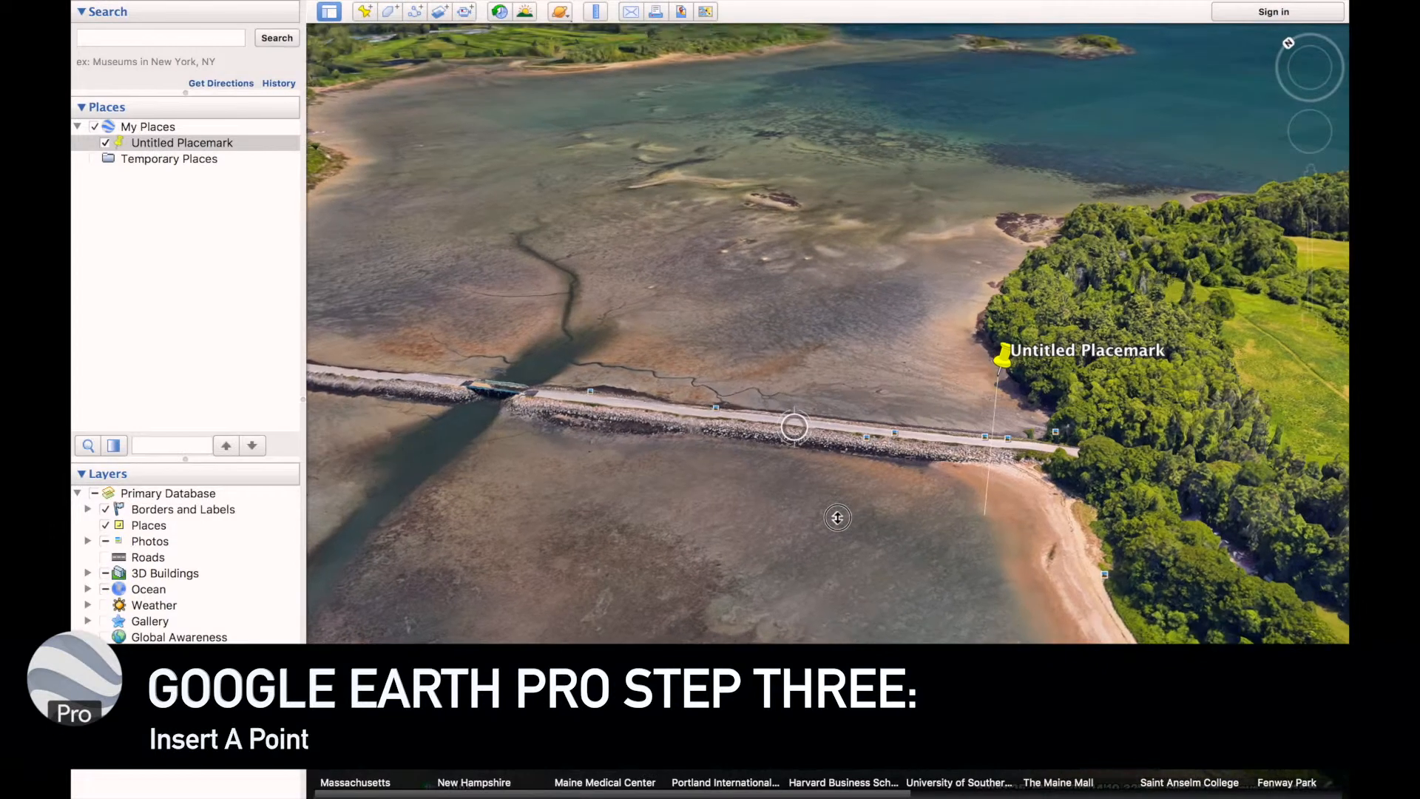
left_click(214, 143)
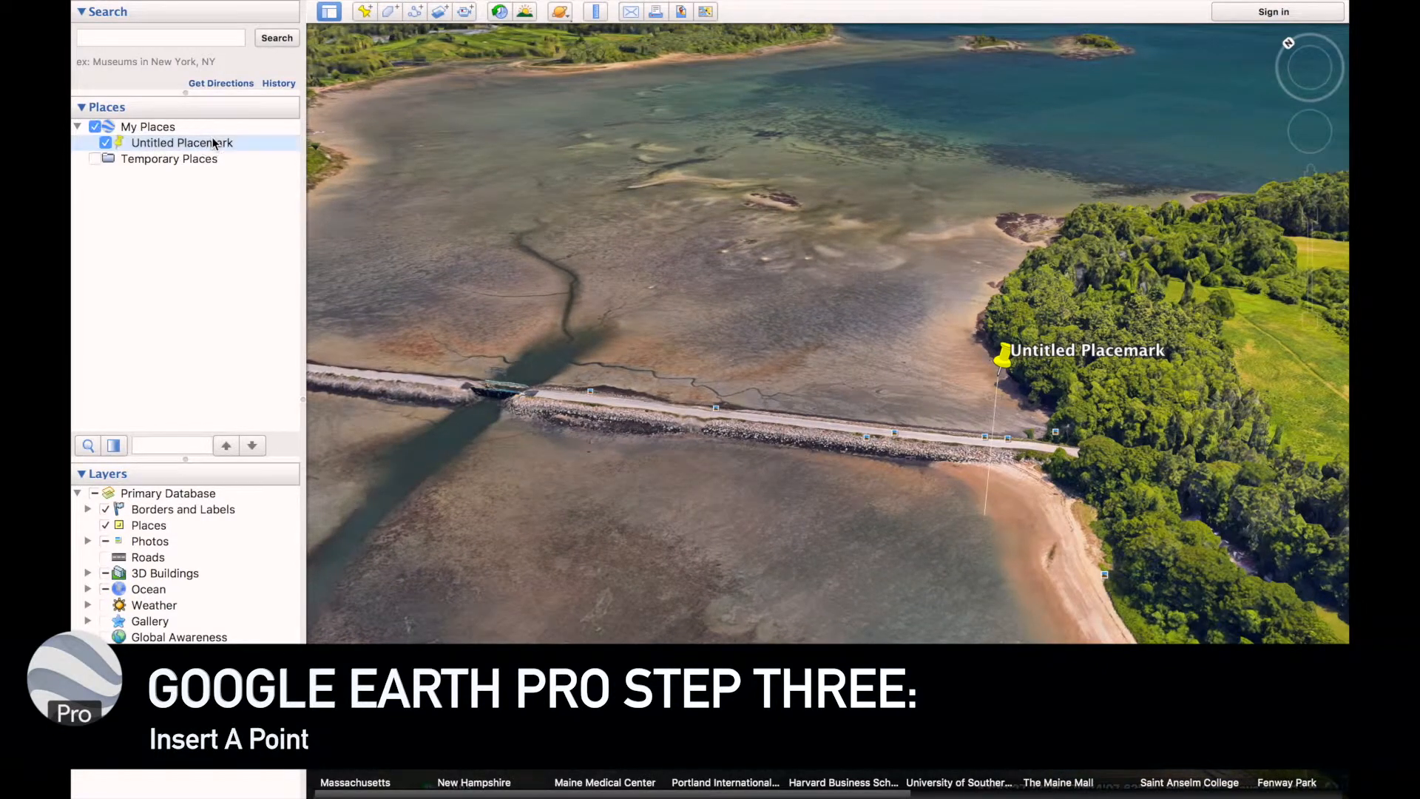
key("super+v")
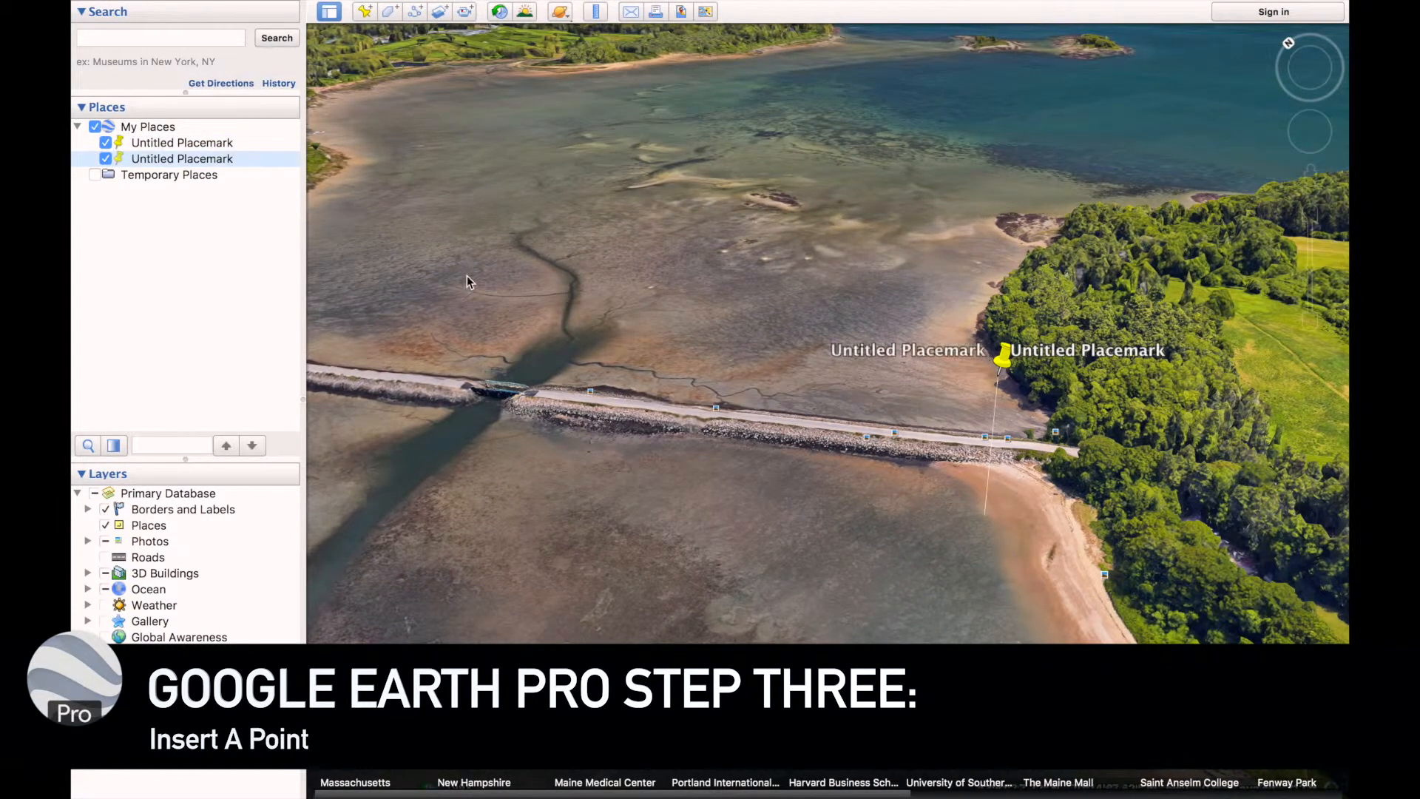
key("super+i")
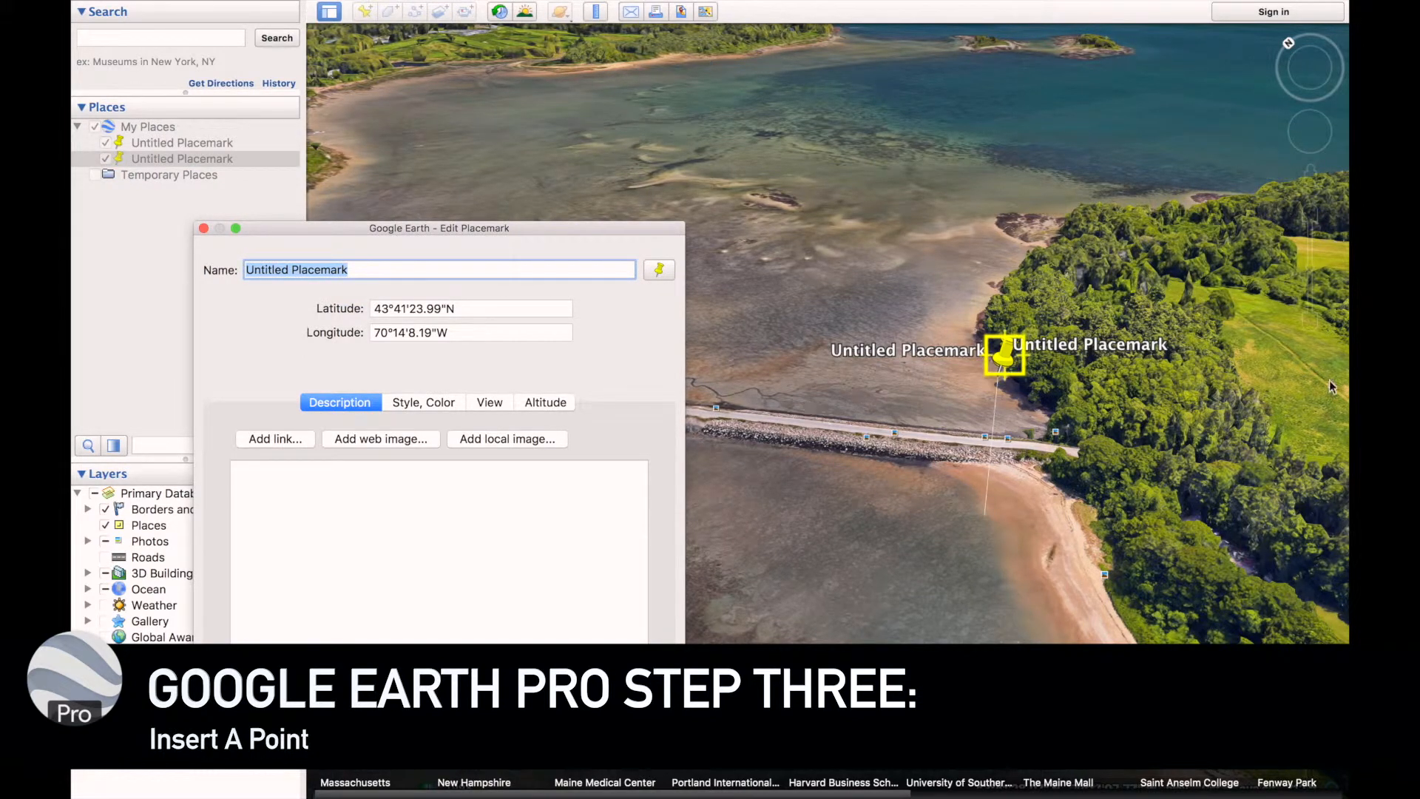
left_click_drag(1049, 346, 702, 486)
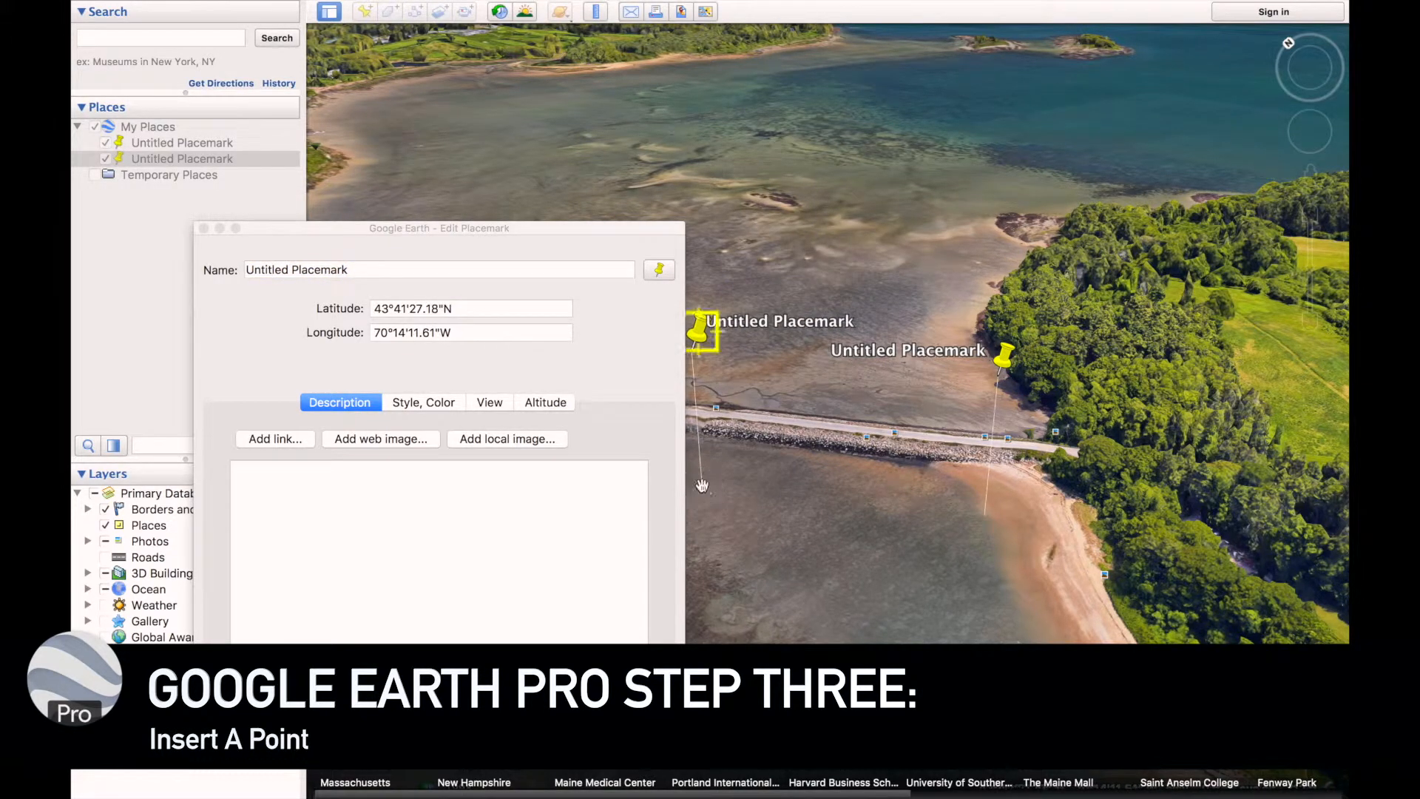
left_click_drag(826, 469, 1025, 441)
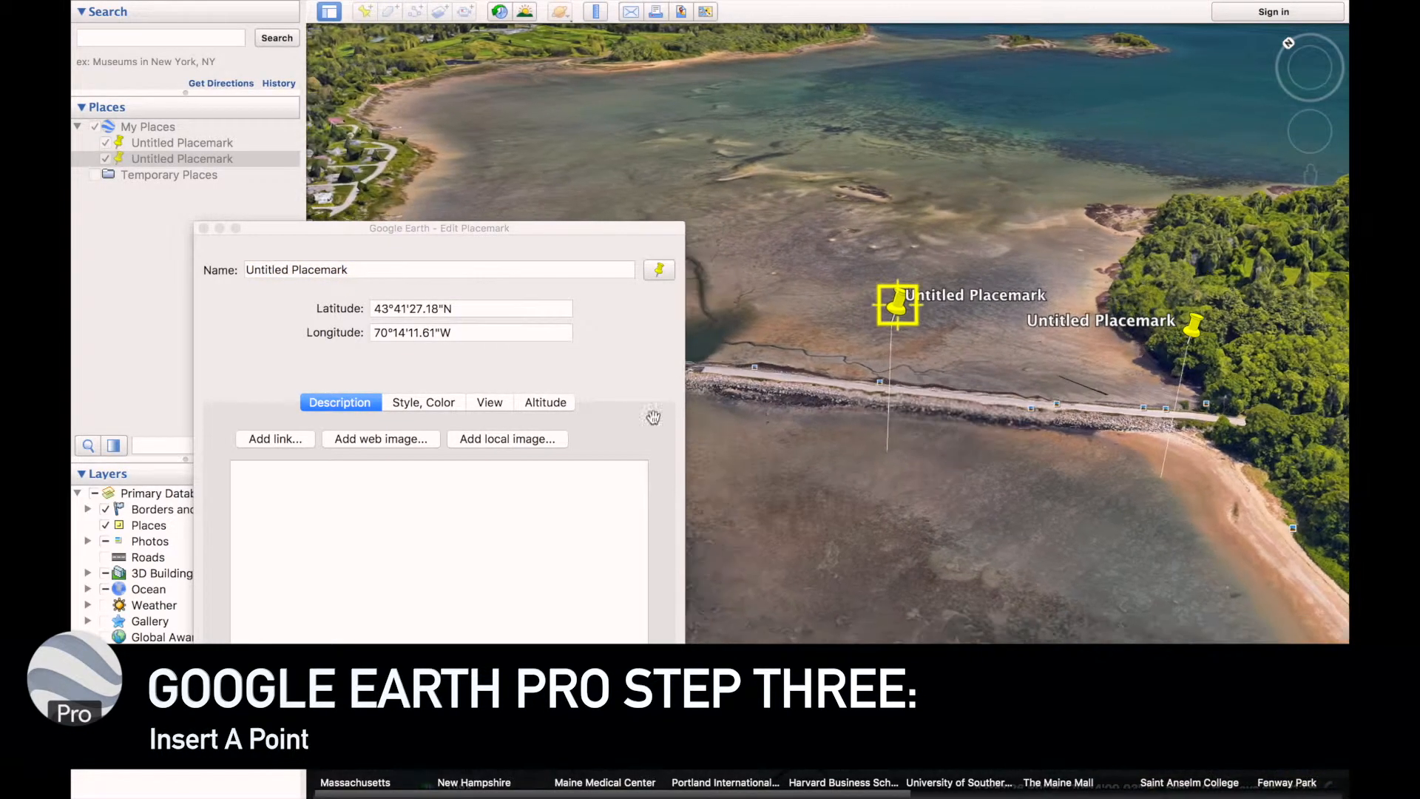
Change the copied placemark's altitude reference to Absolute and save it
left_click(564, 403)
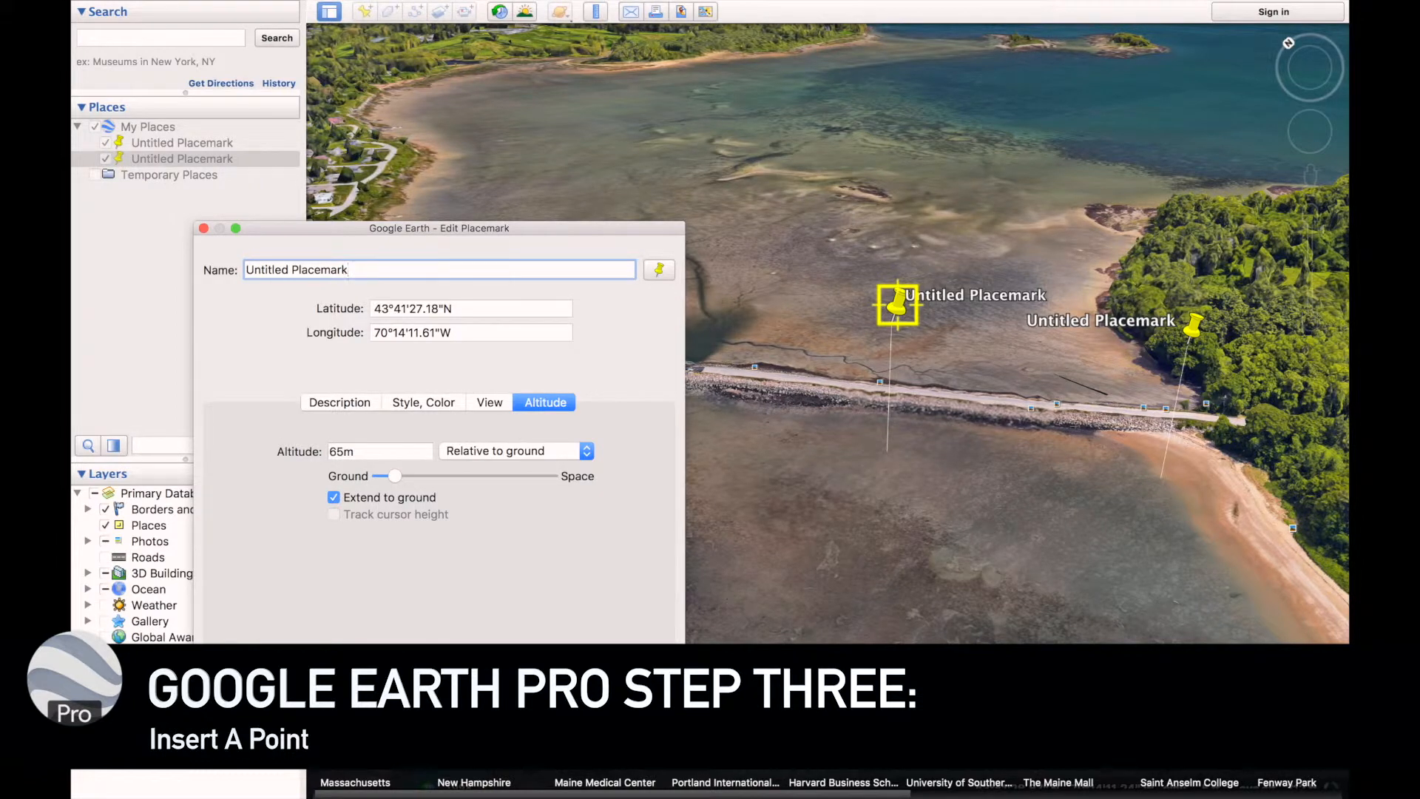
left_click(451, 451)
left_click(453, 484)
key("Return")
Change the original beach placemark's altitude reference to Absolute and save it
left_click(204, 141)
key("super+i")
left_click(542, 403)
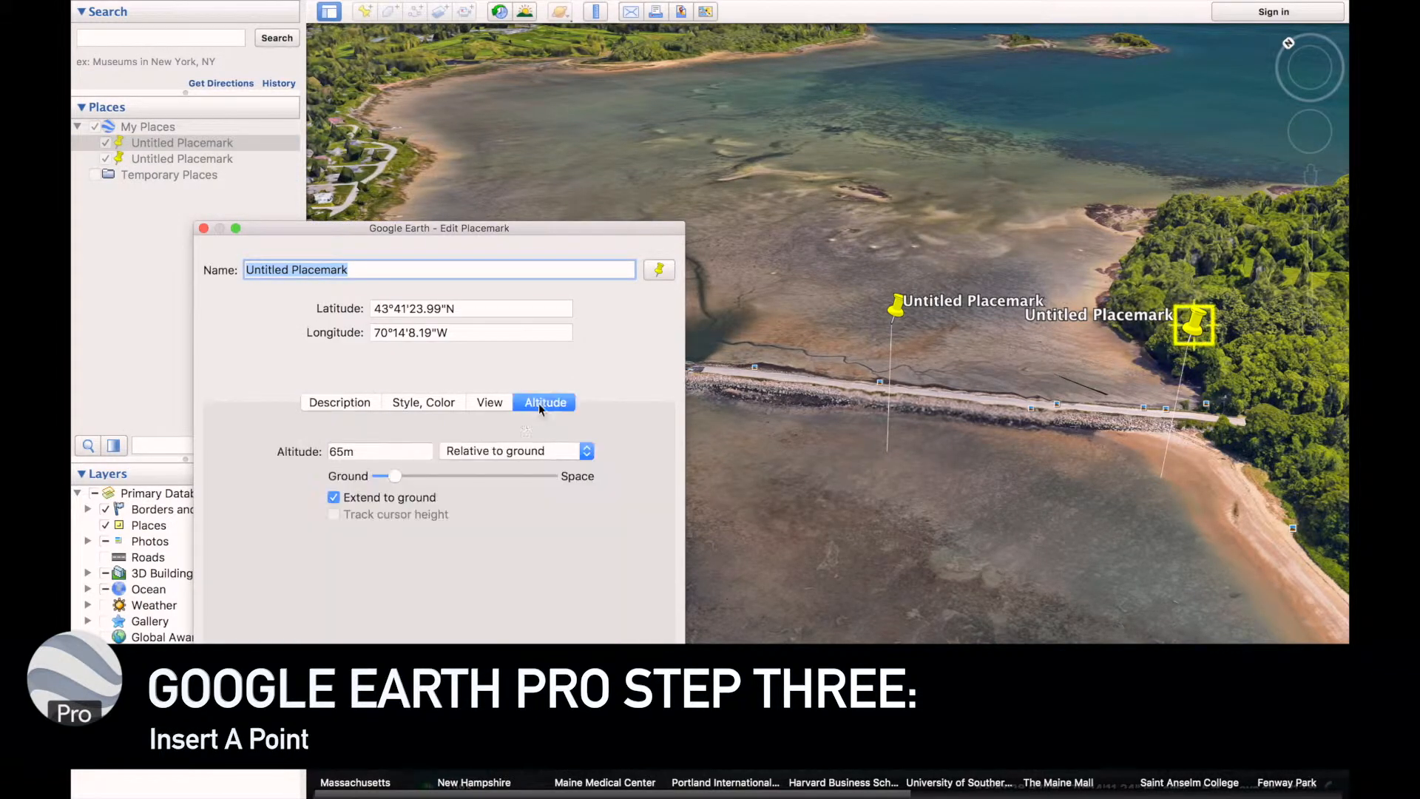
left_click(401, 452)
left_click(503, 451)
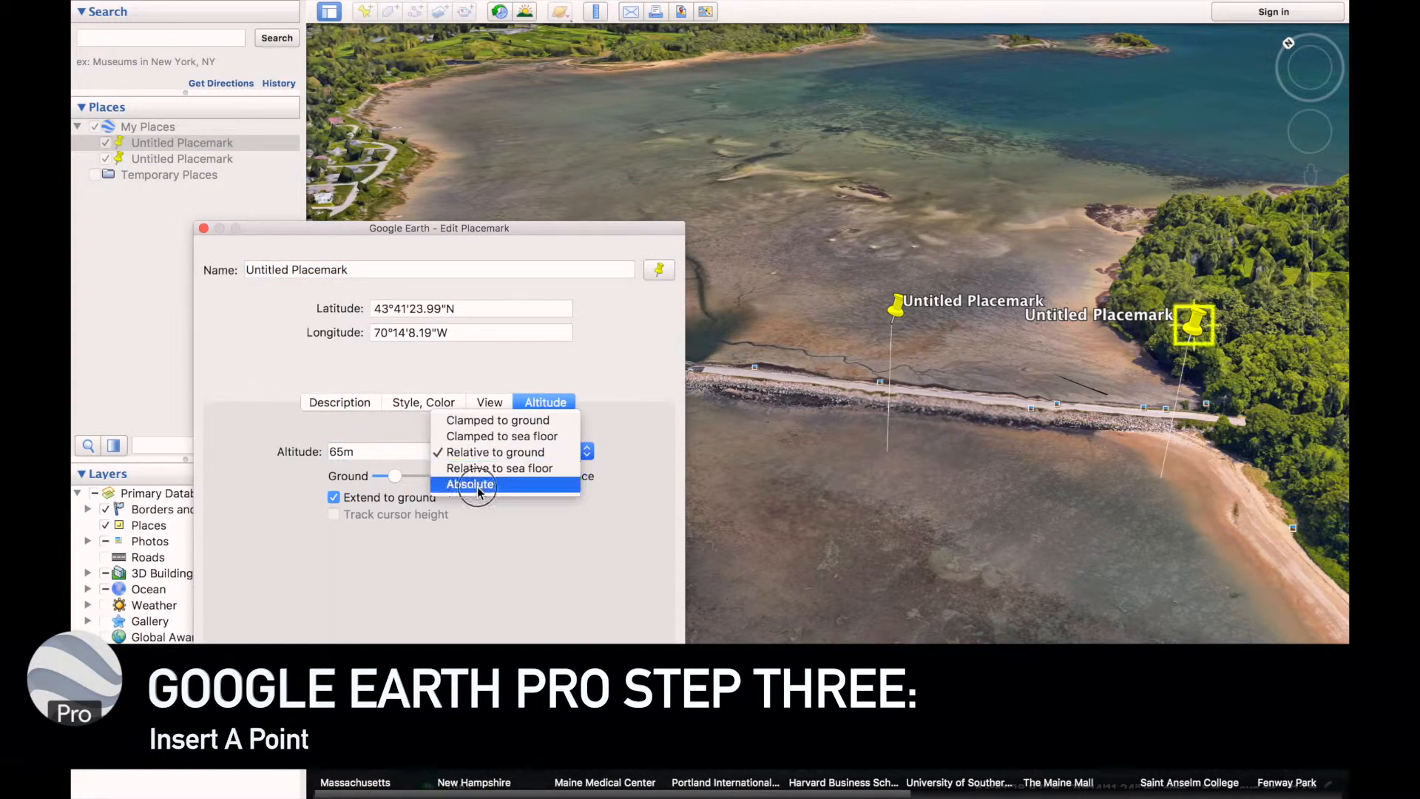
left_click(473, 485)
key("Return")
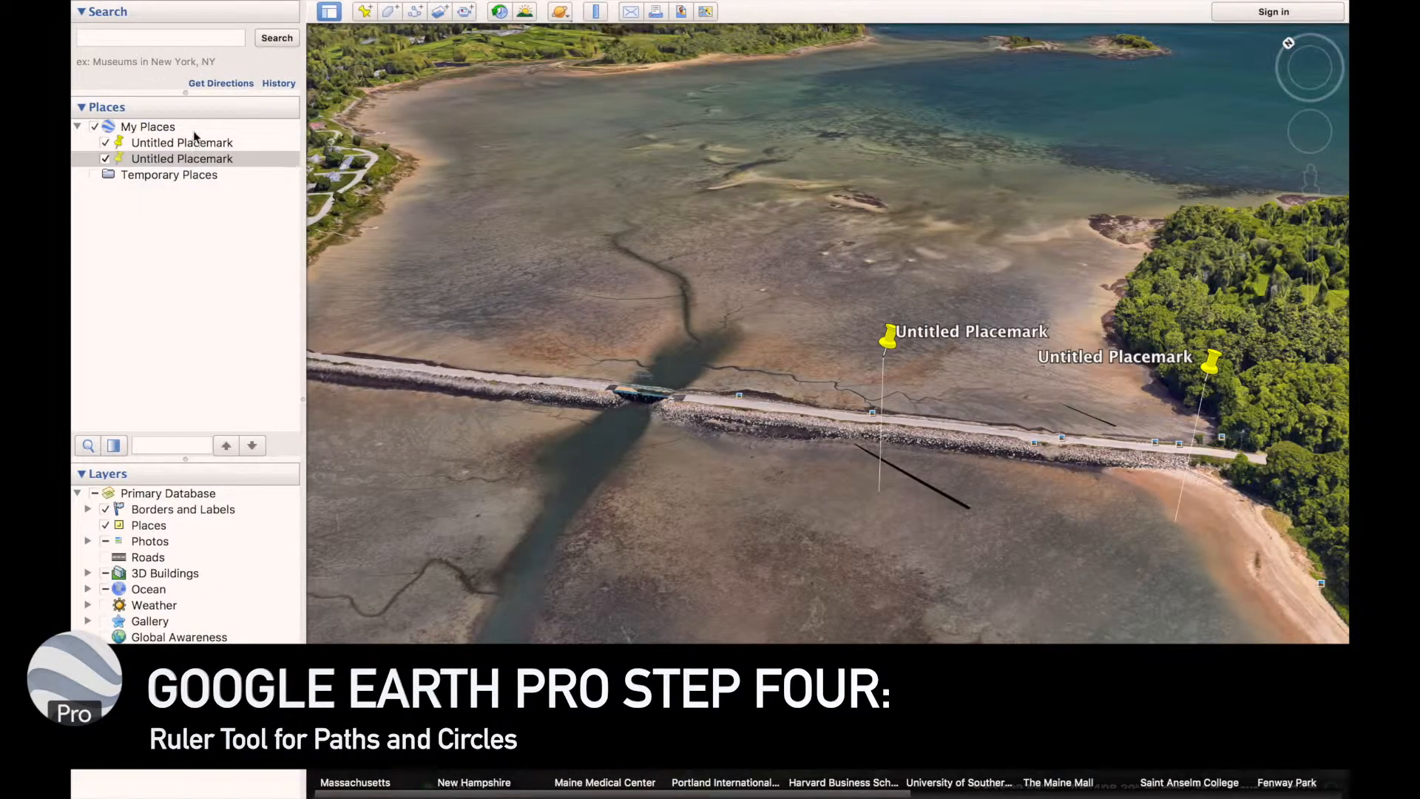
Toggle the second placemark's visibility and delete that placemark from My Places
left_click(194, 159)
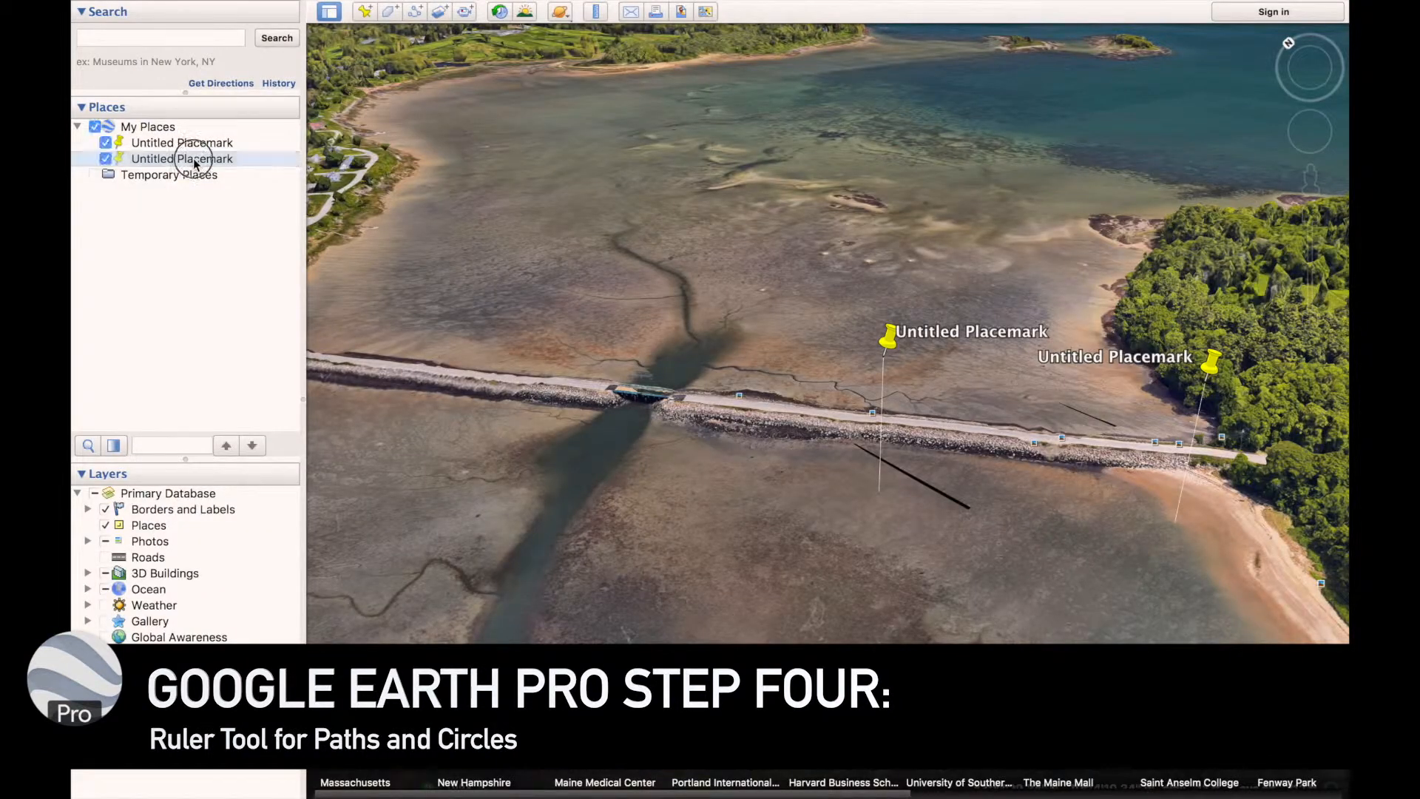
left_click(106, 159)
left_click(105, 159)
key("Delete")
key("Return")
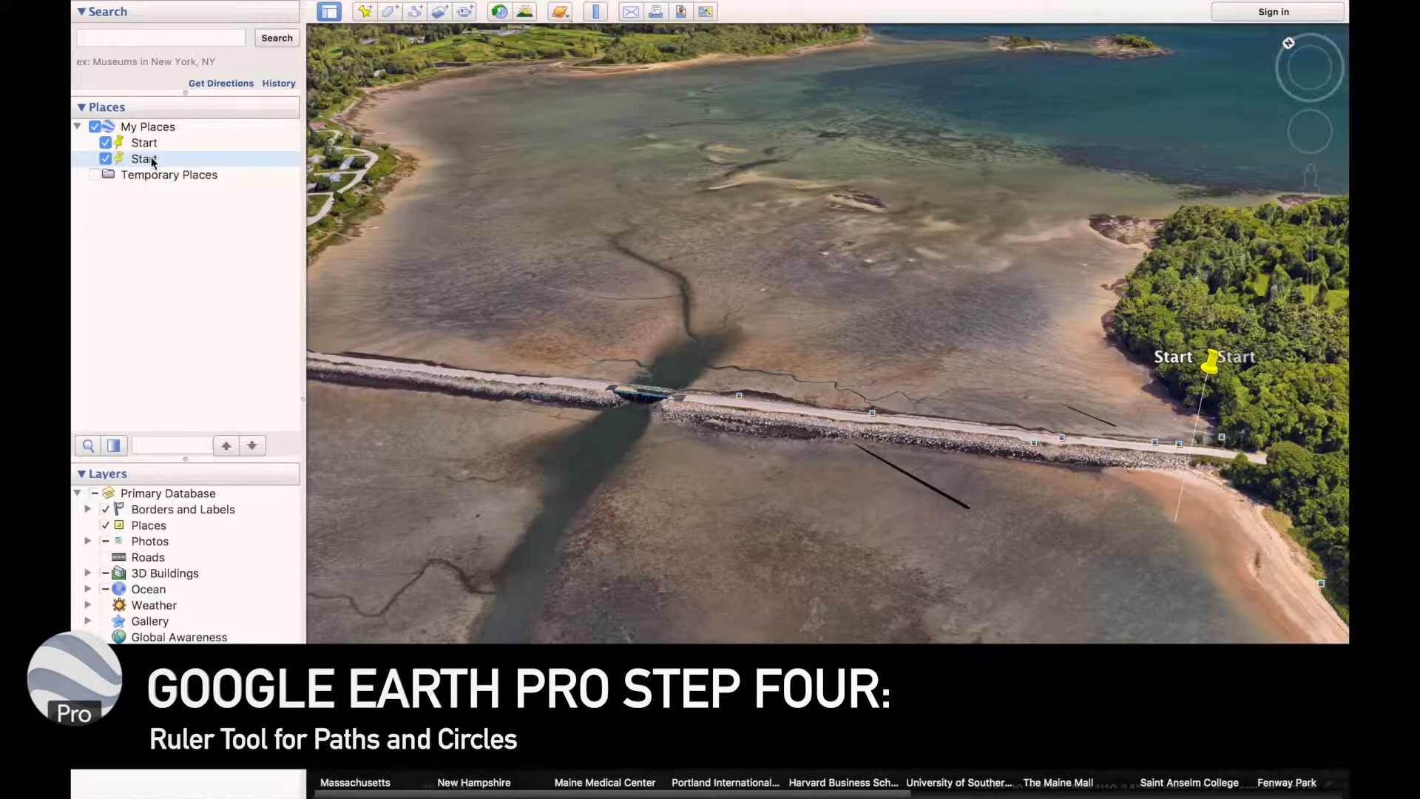
Rename the second Start placemark as Finish
right_click(151, 159)
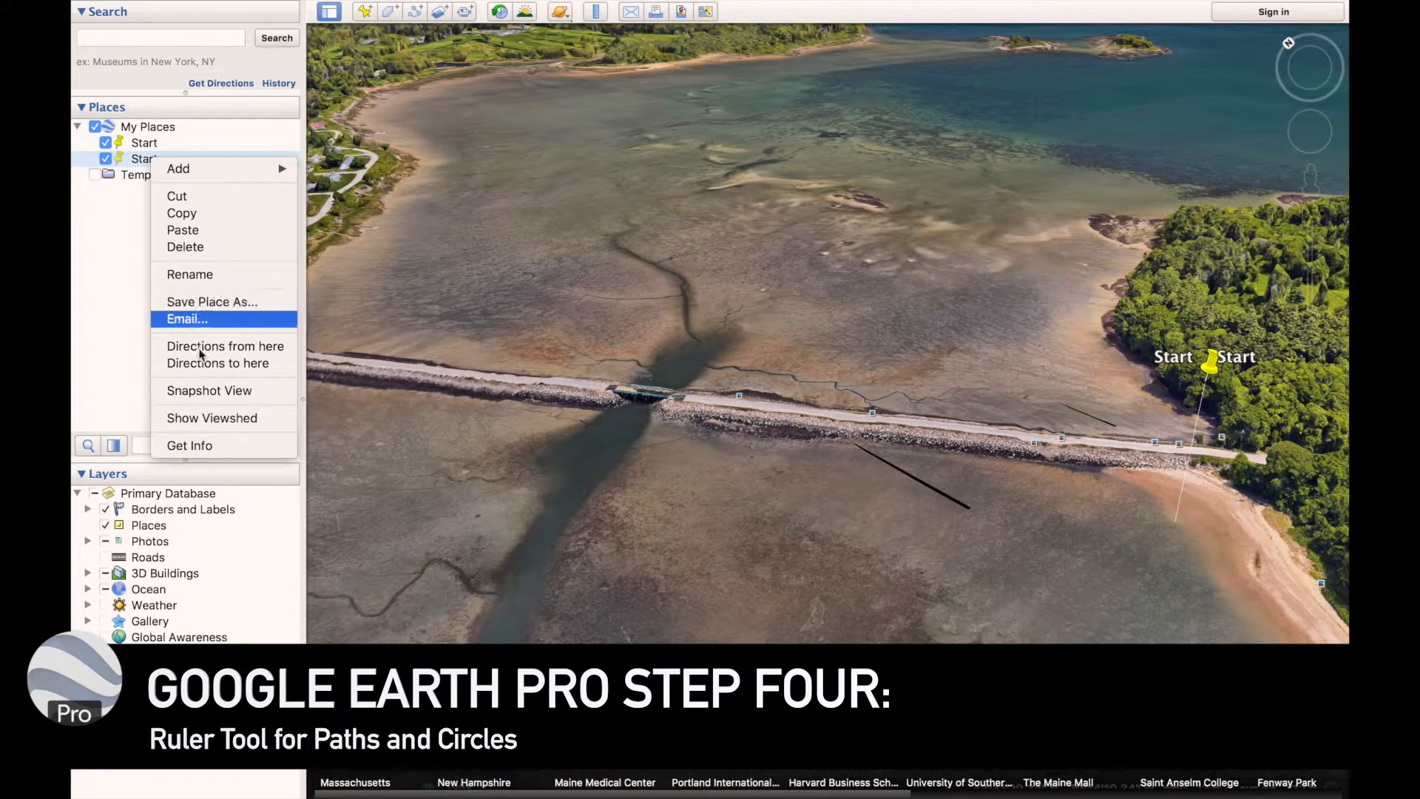
left_click(189, 275)
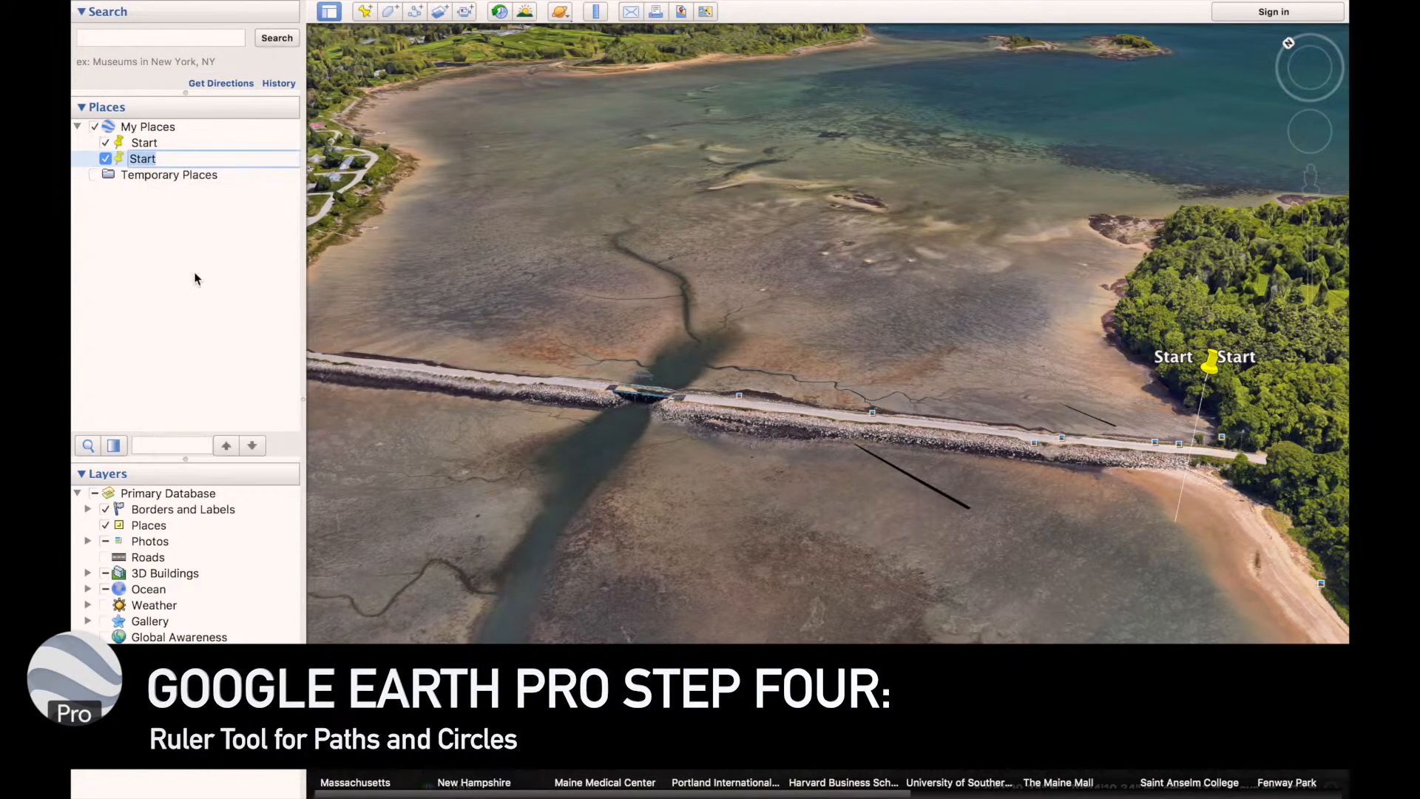
key("Return")
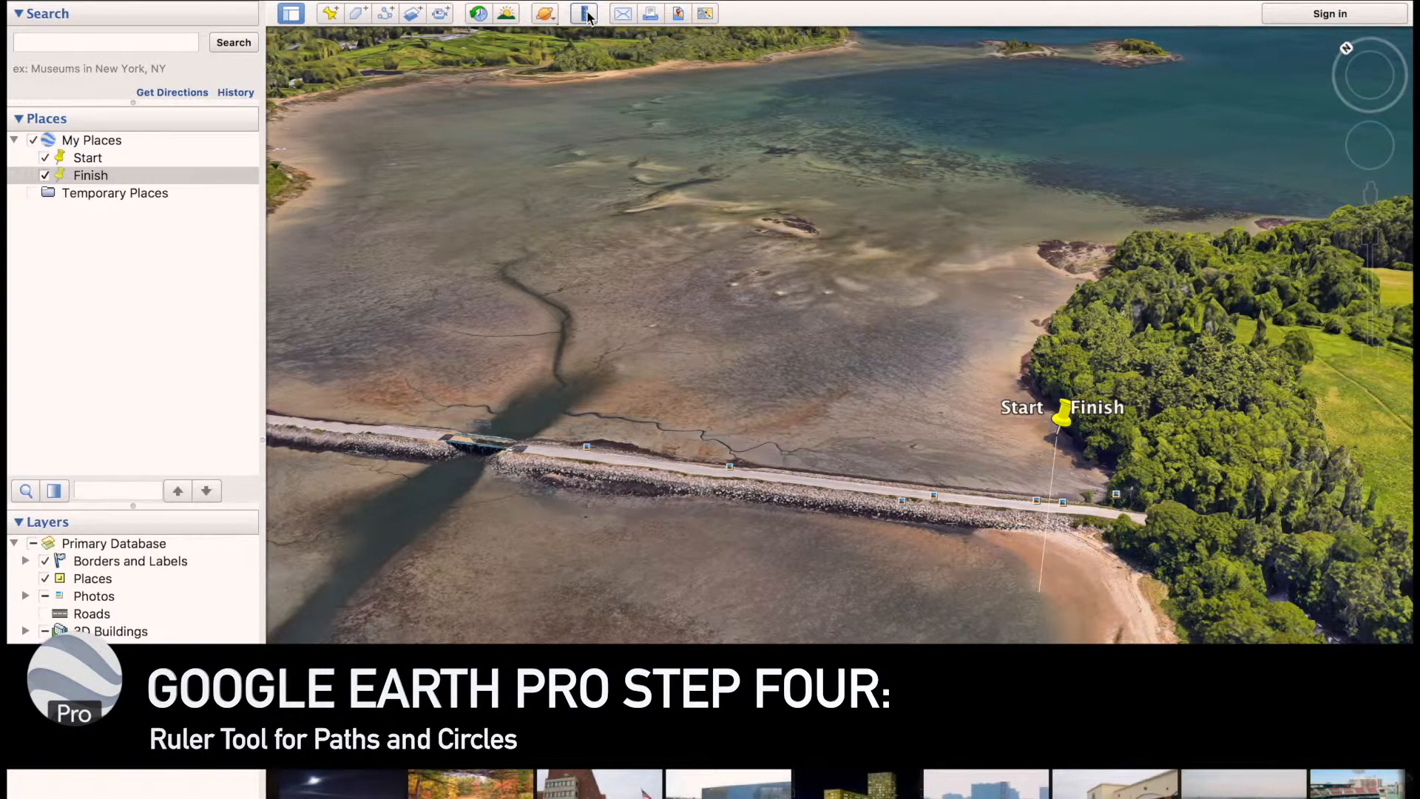
Use the Ruler's path mode to draw a three-point path from near Start across the channel to the far shore and back, about 105,800 cm long
middle_click_drag(727, 297, 764, 137)
middle_click_drag(815, 447, 821, 252)
left_click_drag(878, 526, 1143, 272)
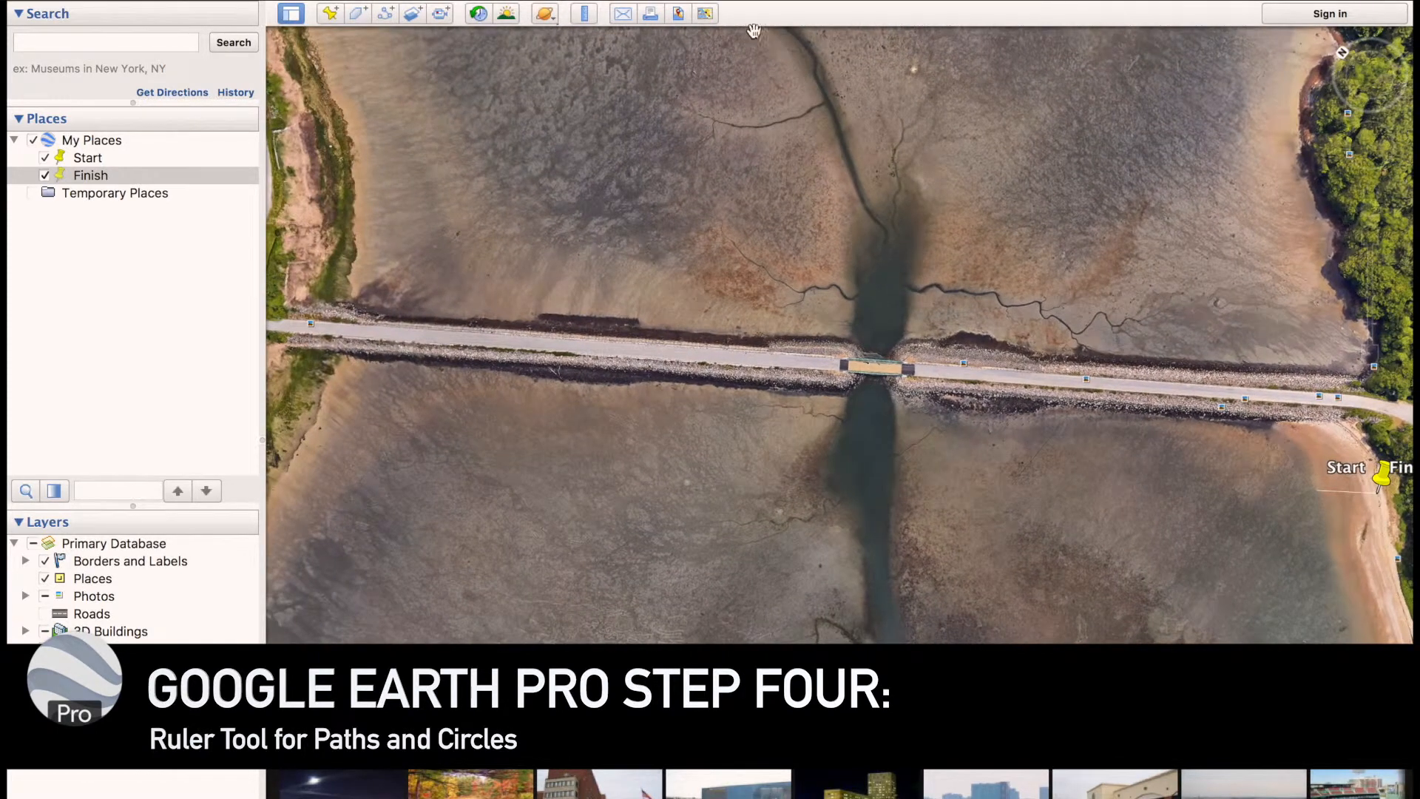
left_click(588, 20)
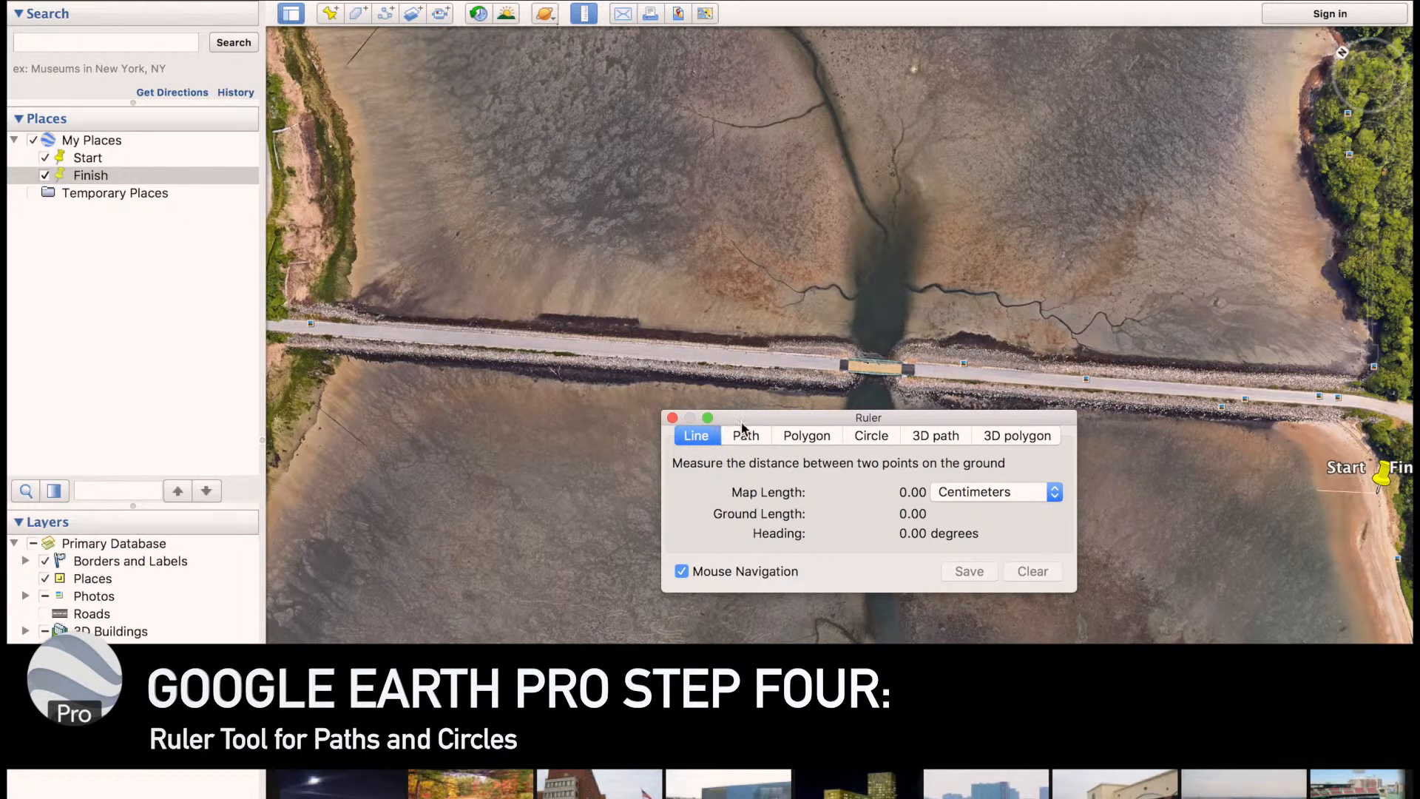
left_click_drag(745, 423, 747, 457)
left_click(747, 471)
left_click_drag(761, 451, 378, 546)
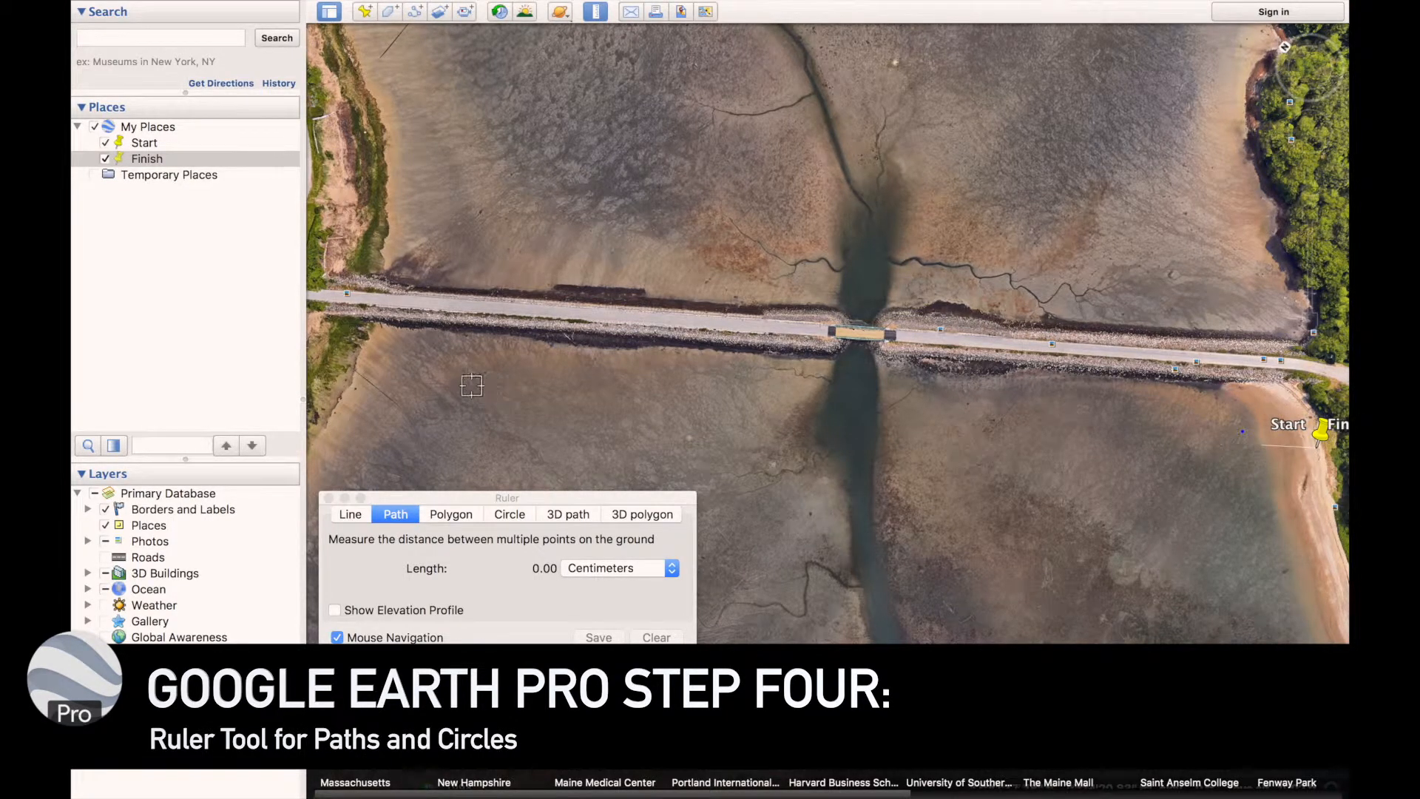
left_click(421, 378)
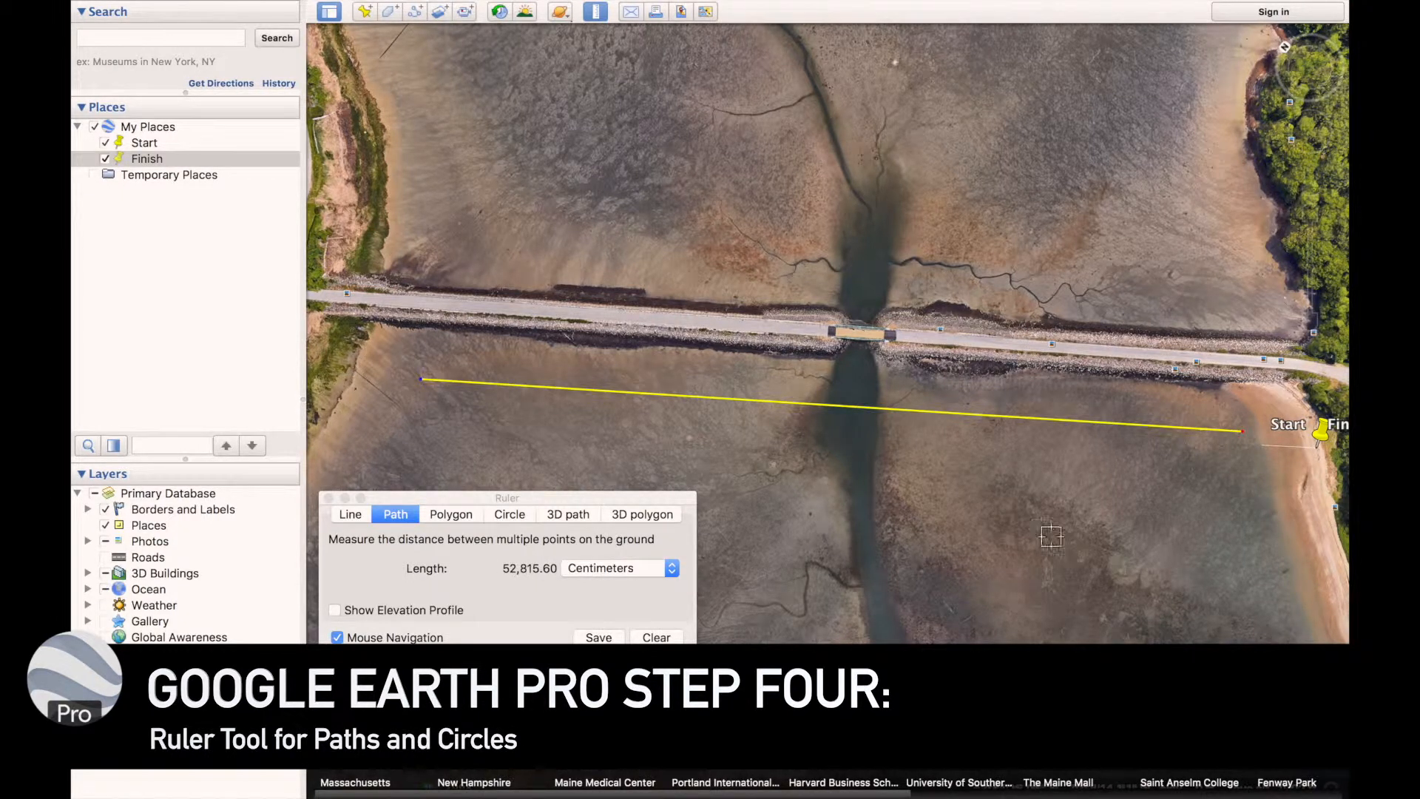
left_click(1227, 556)
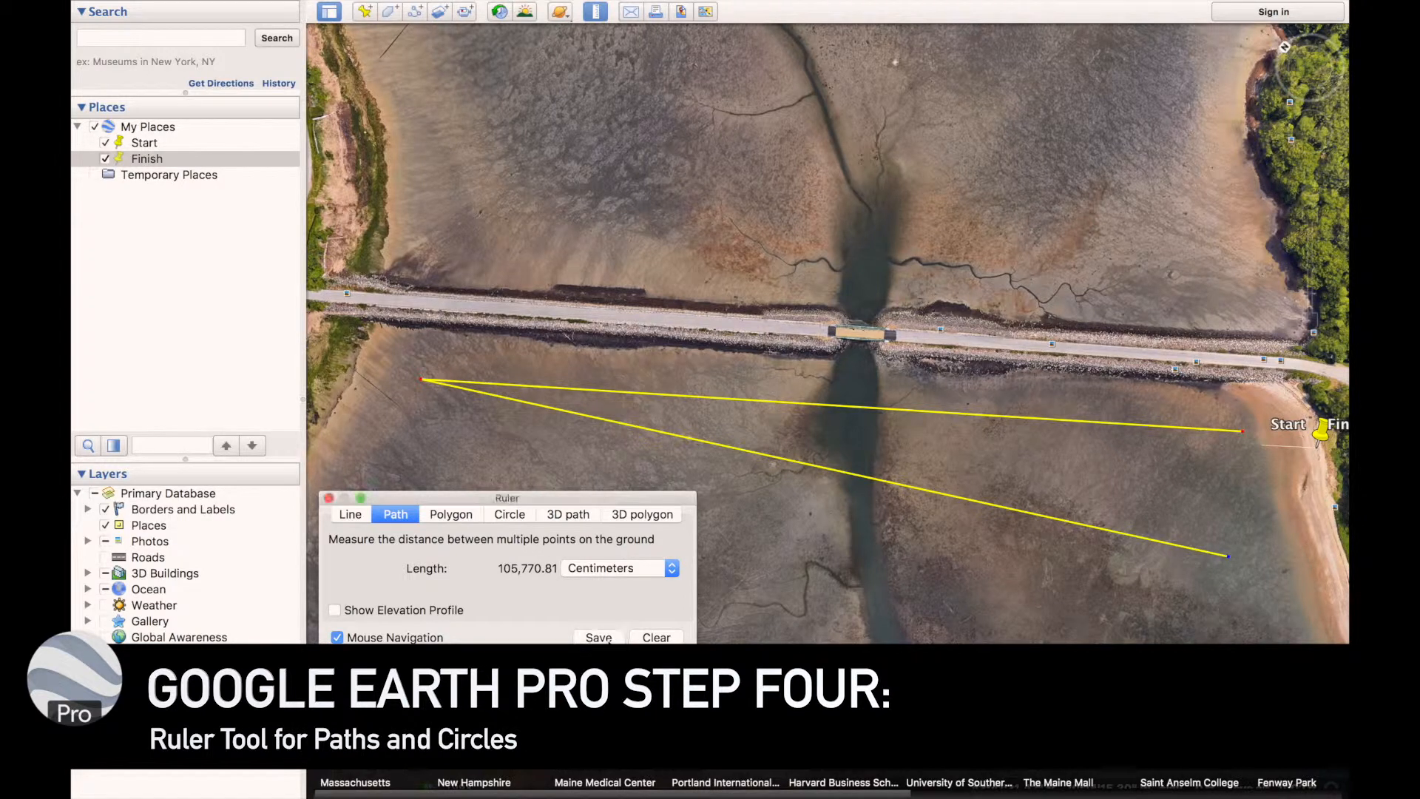
Save the measured path as Path Measure with an Absolute altitude of 65 m, extended to the ground
left_click(601, 638)
left_click(512, 305)
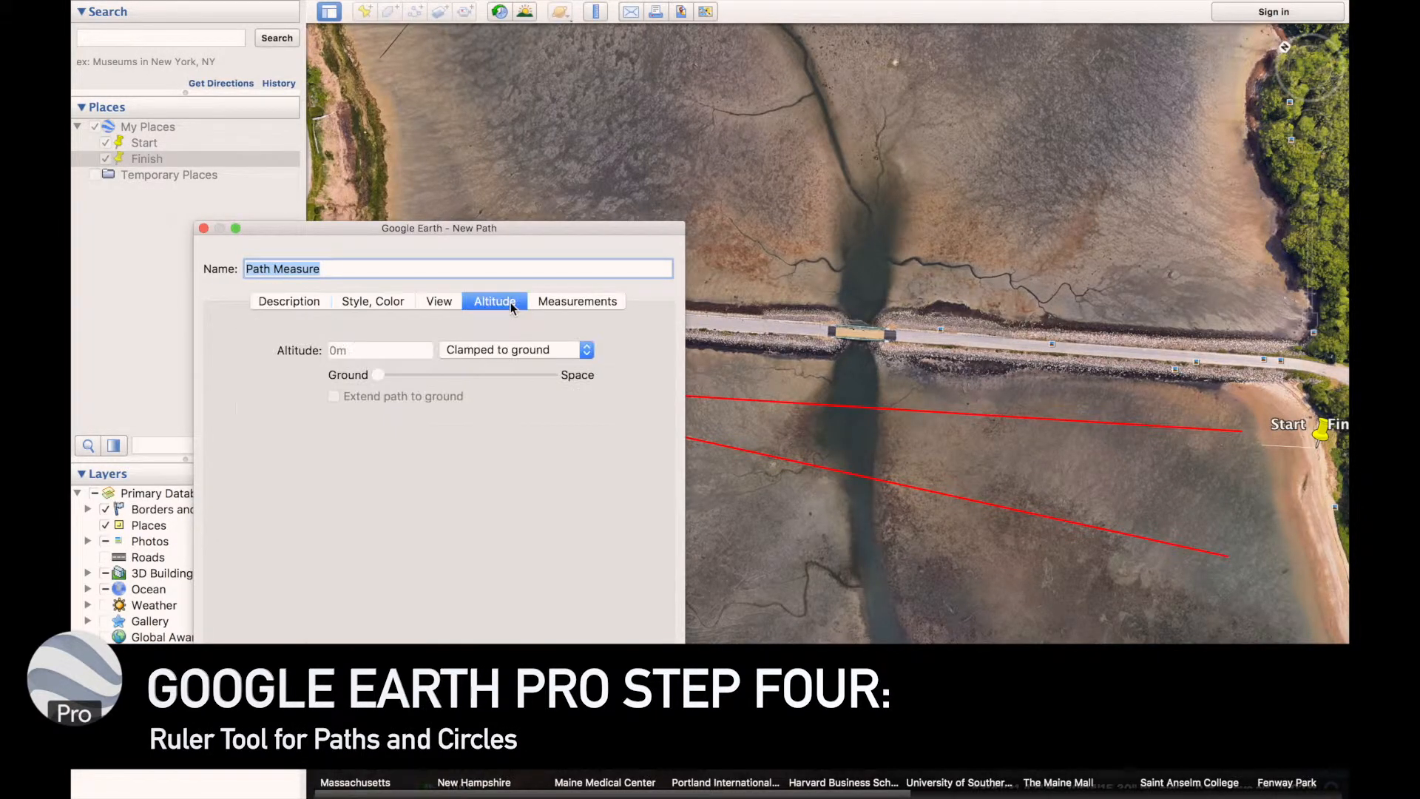
left_click(488, 349)
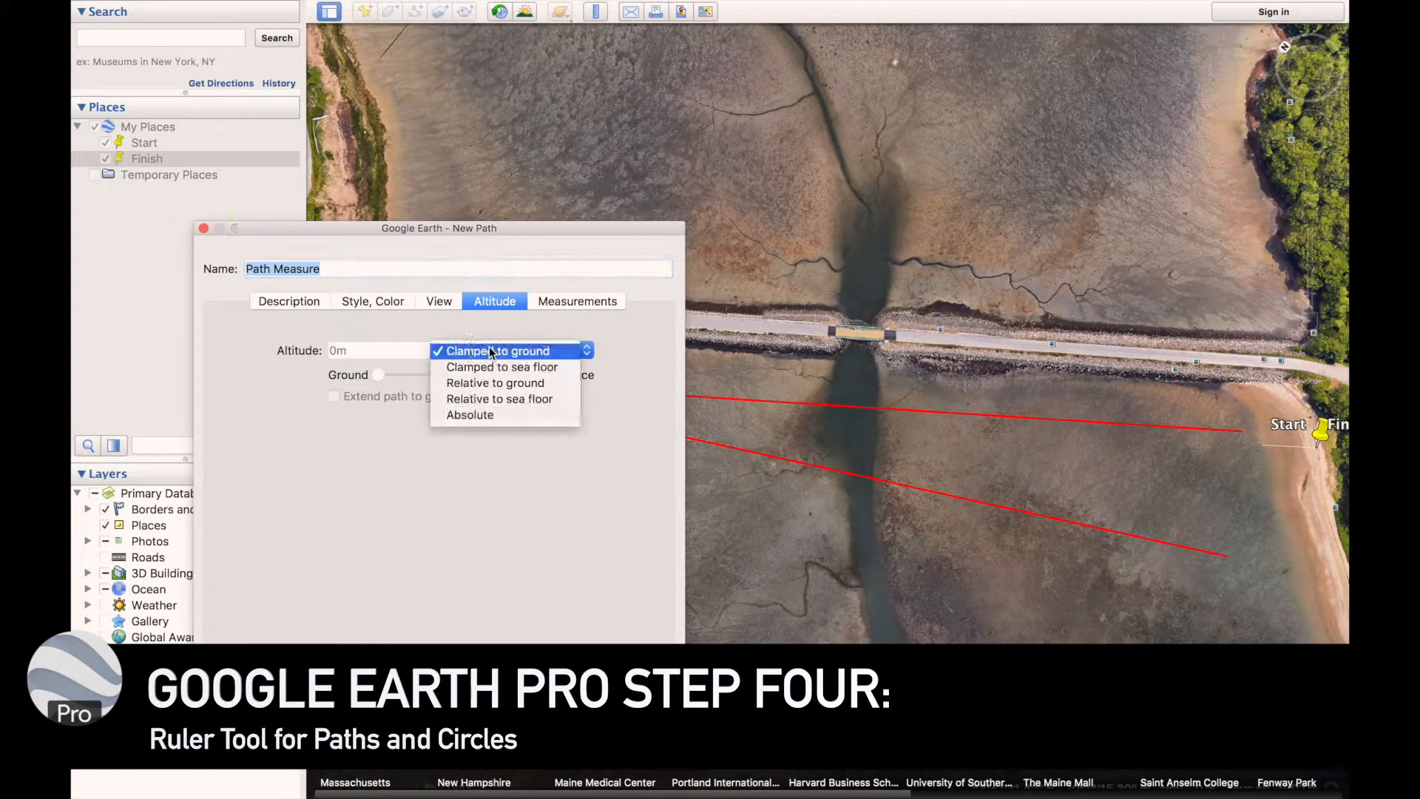
left_click(473, 414)
left_click(409, 359)
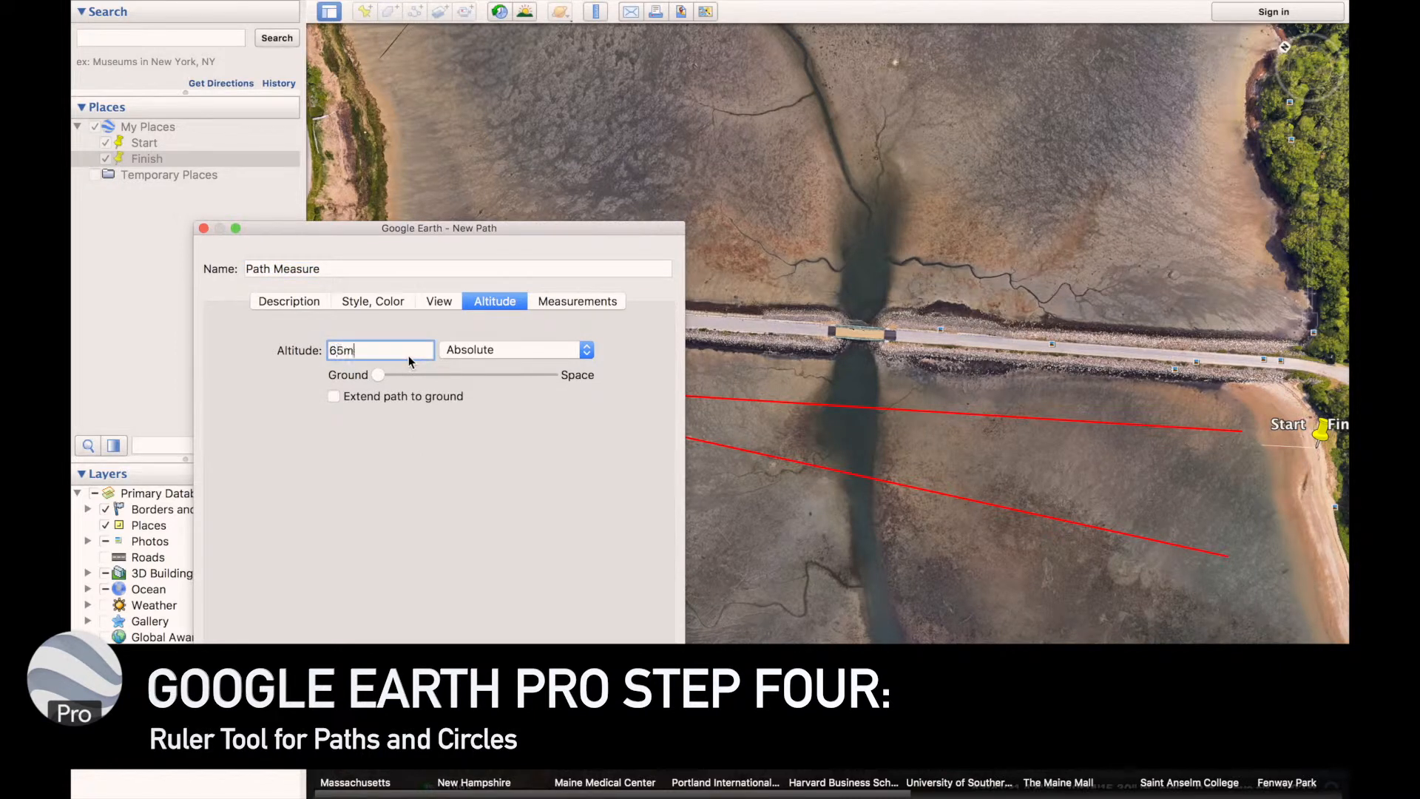
left_click(406, 395)
key("Return")
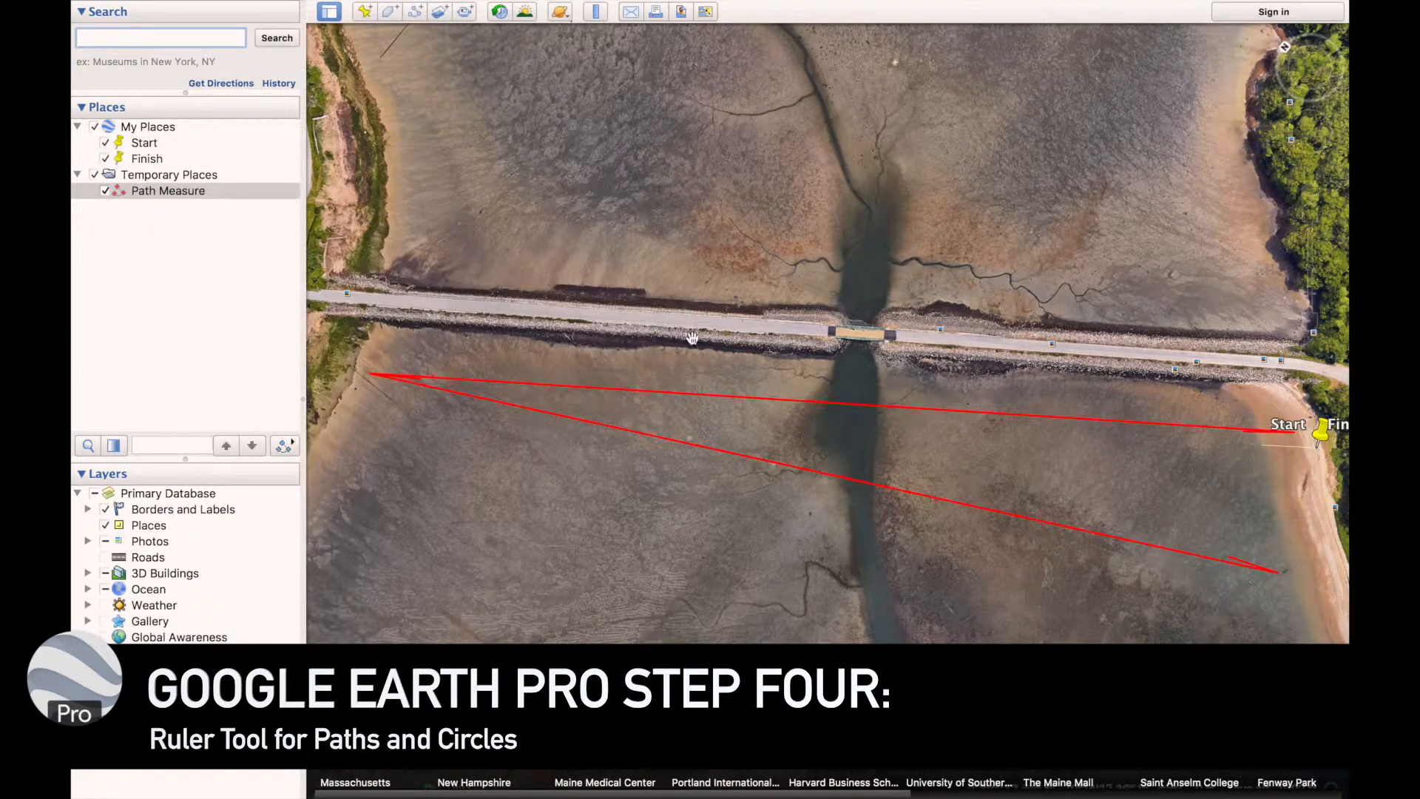
middle_click_drag(875, 257, 855, 587)
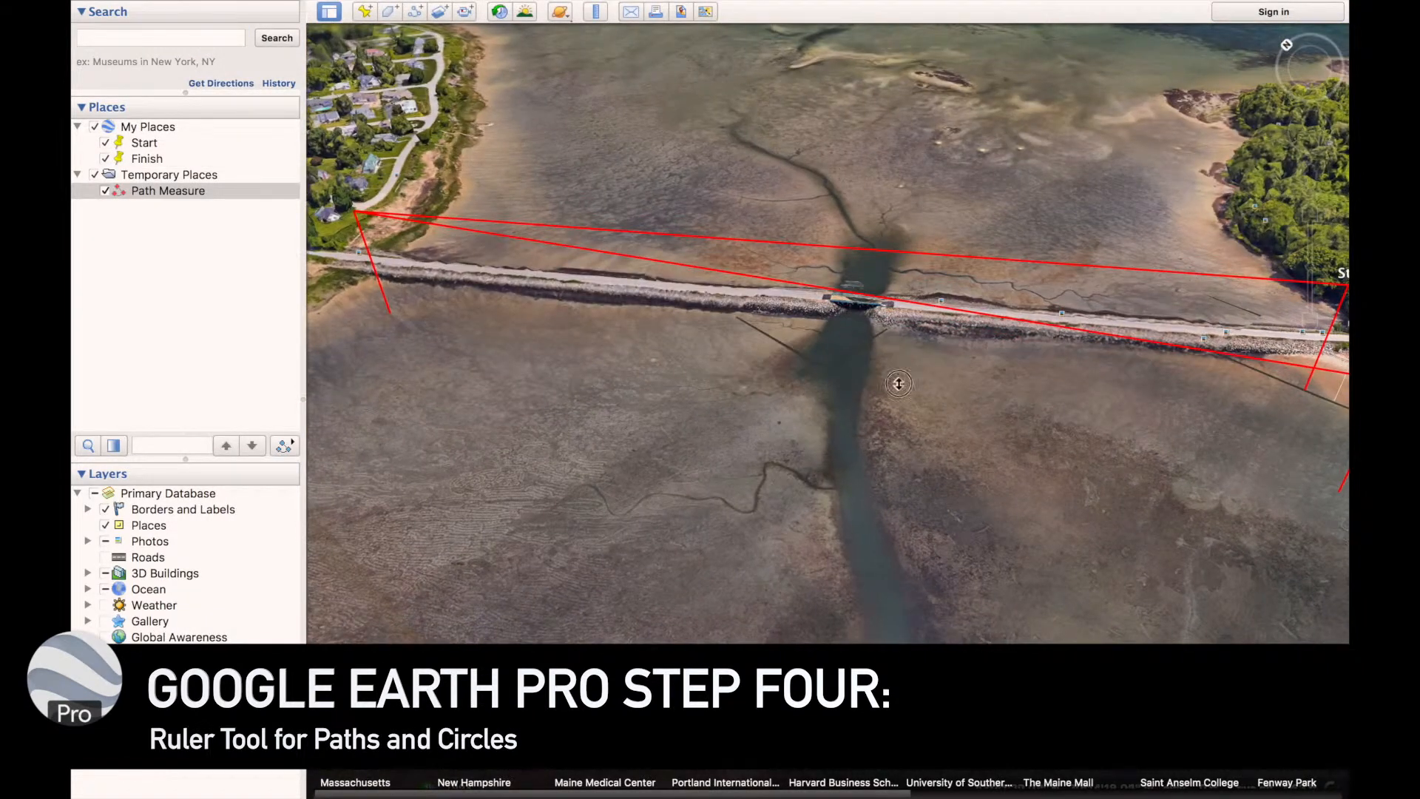
Move Path Measure from Temporary Places into My Places, between Start and Finish
middle_click_drag(898, 335, 891, 461)
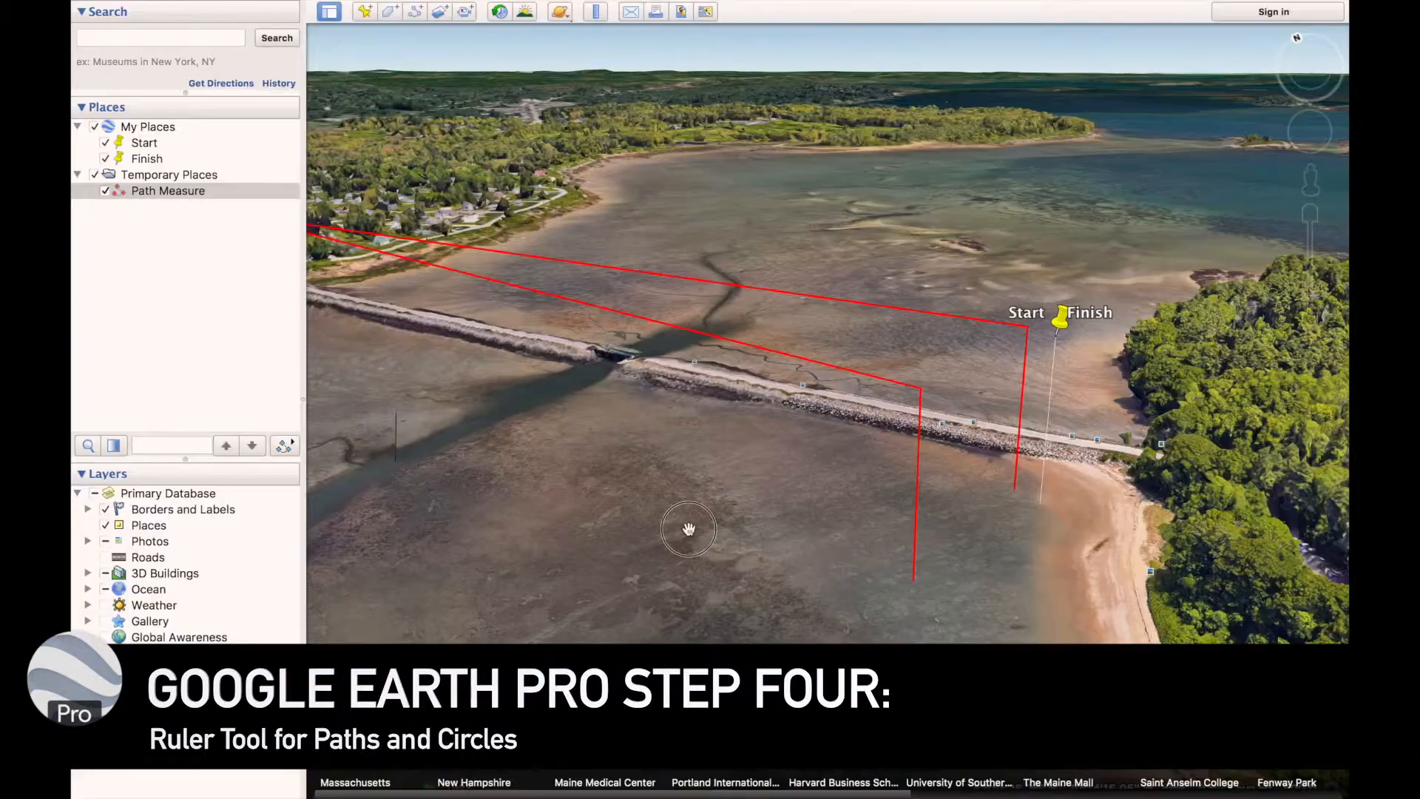
left_click_drag(681, 523, 508, 350)
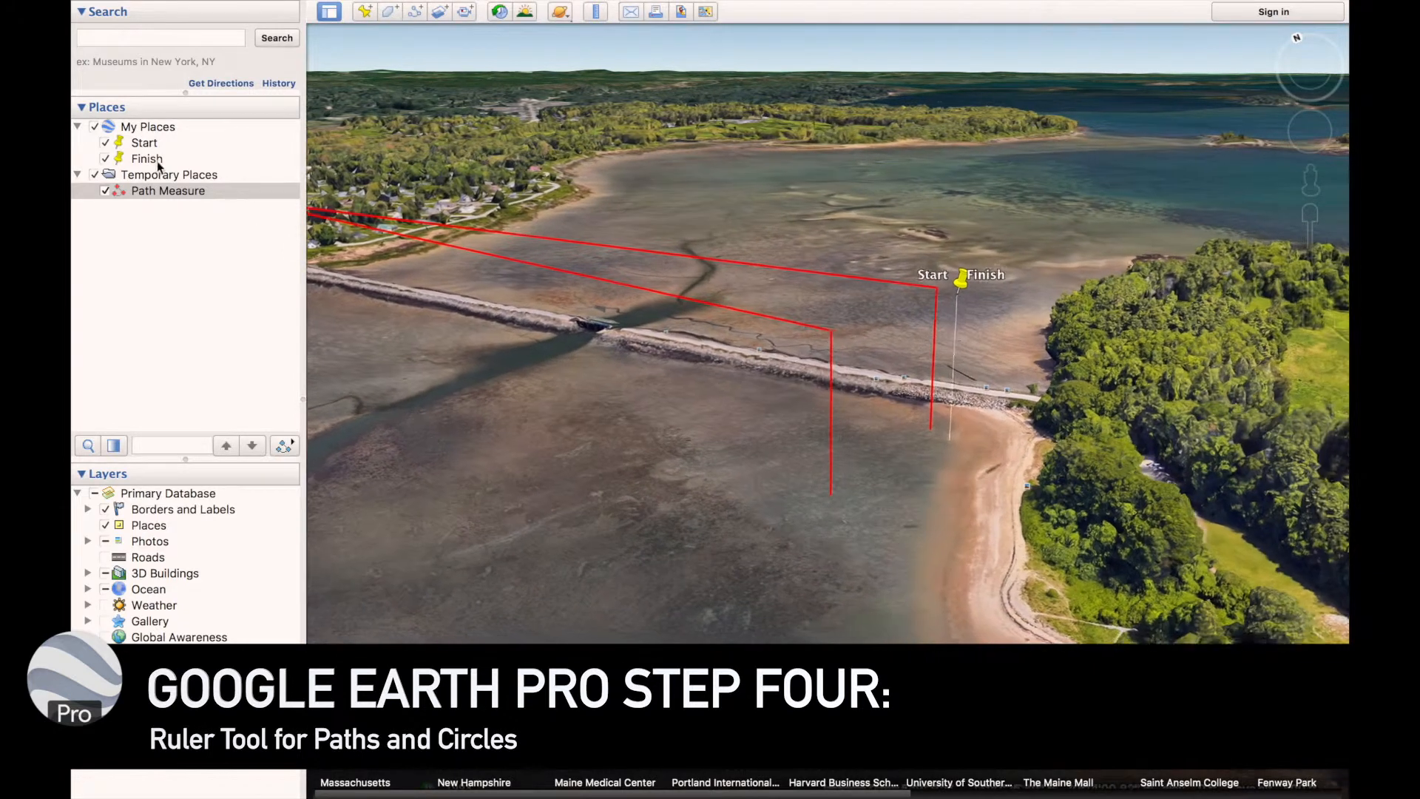
left_click_drag(137, 191, 144, 156)
left_click_drag(412, 328, 507, 347)
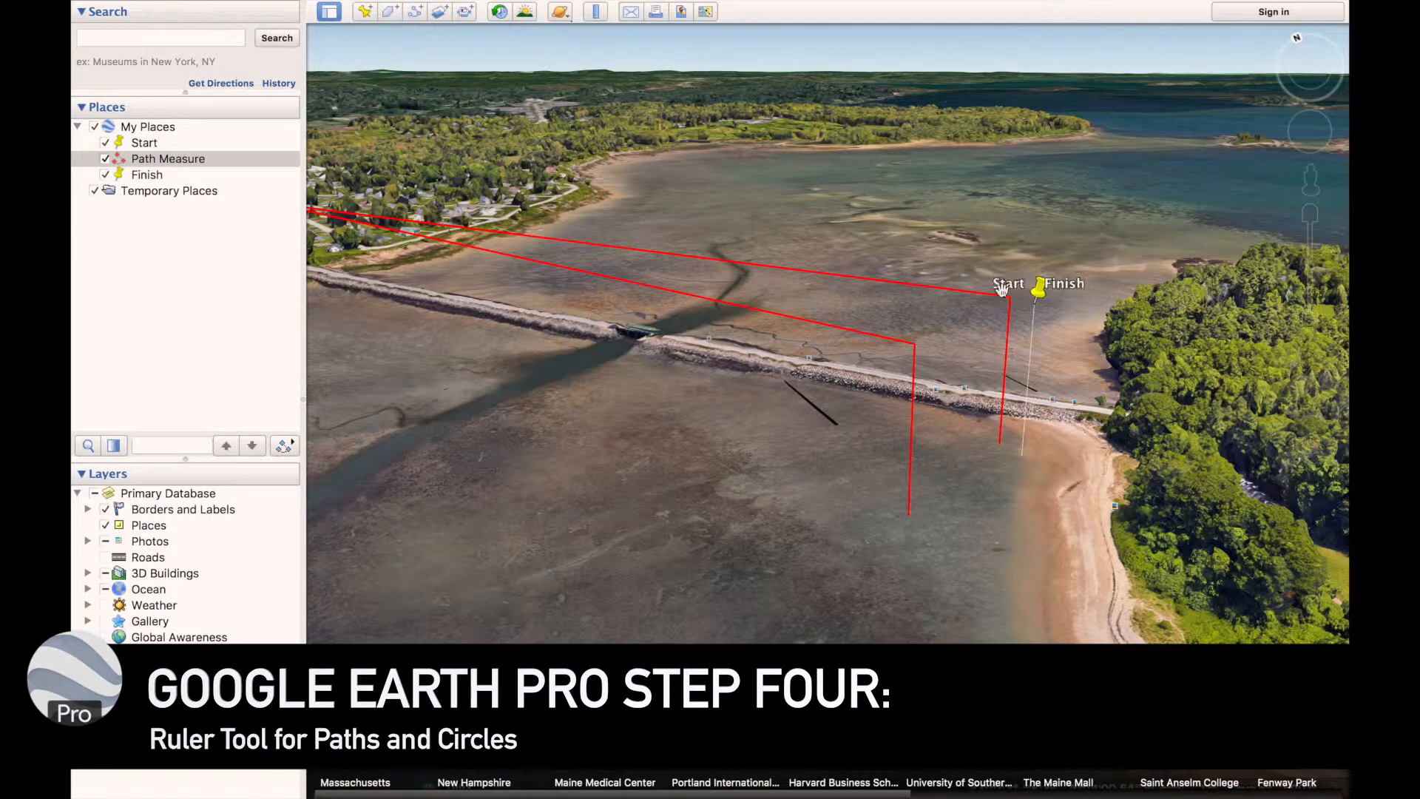
left_click_drag(615, 276, 795, 396)
left_click_drag(488, 392, 483, 227)
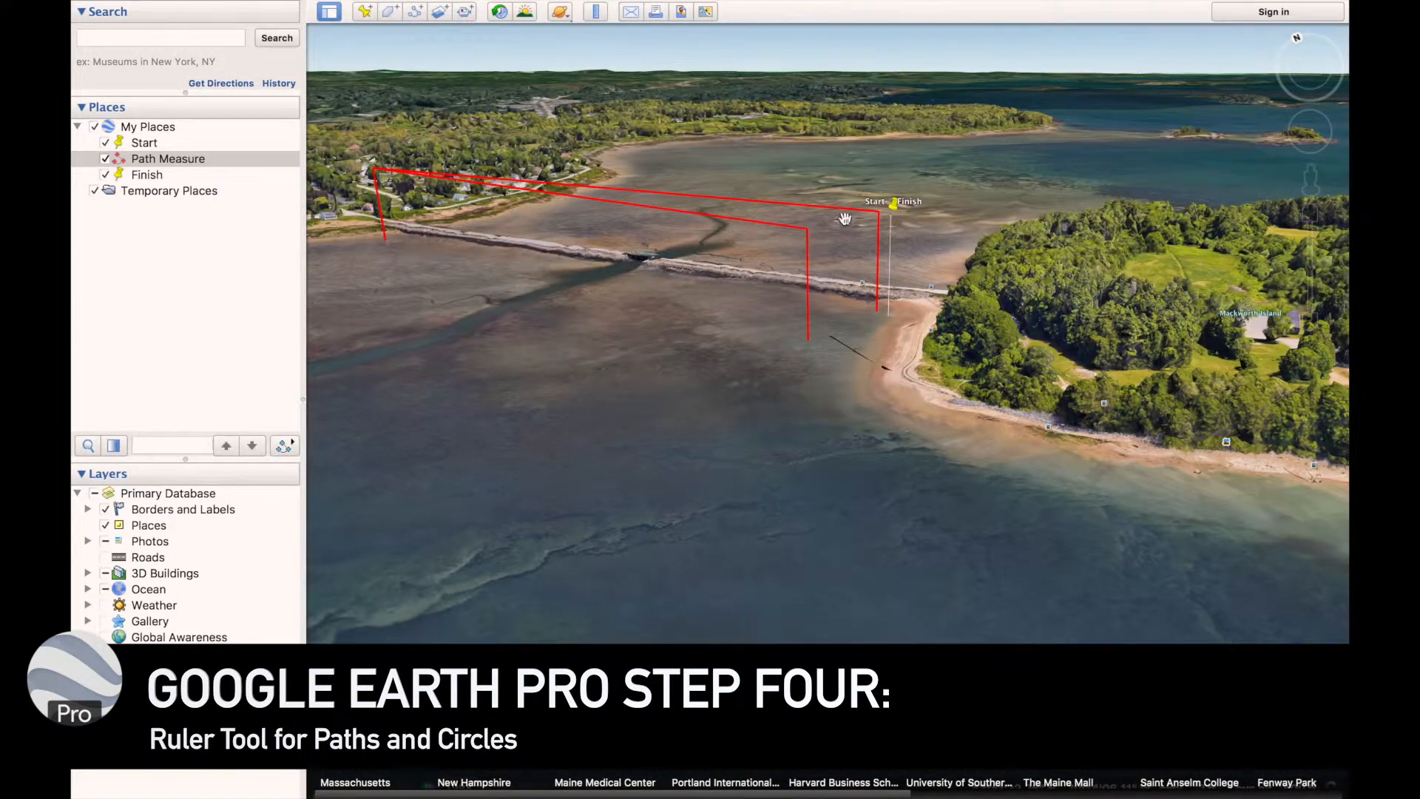
double_click(696, 386)
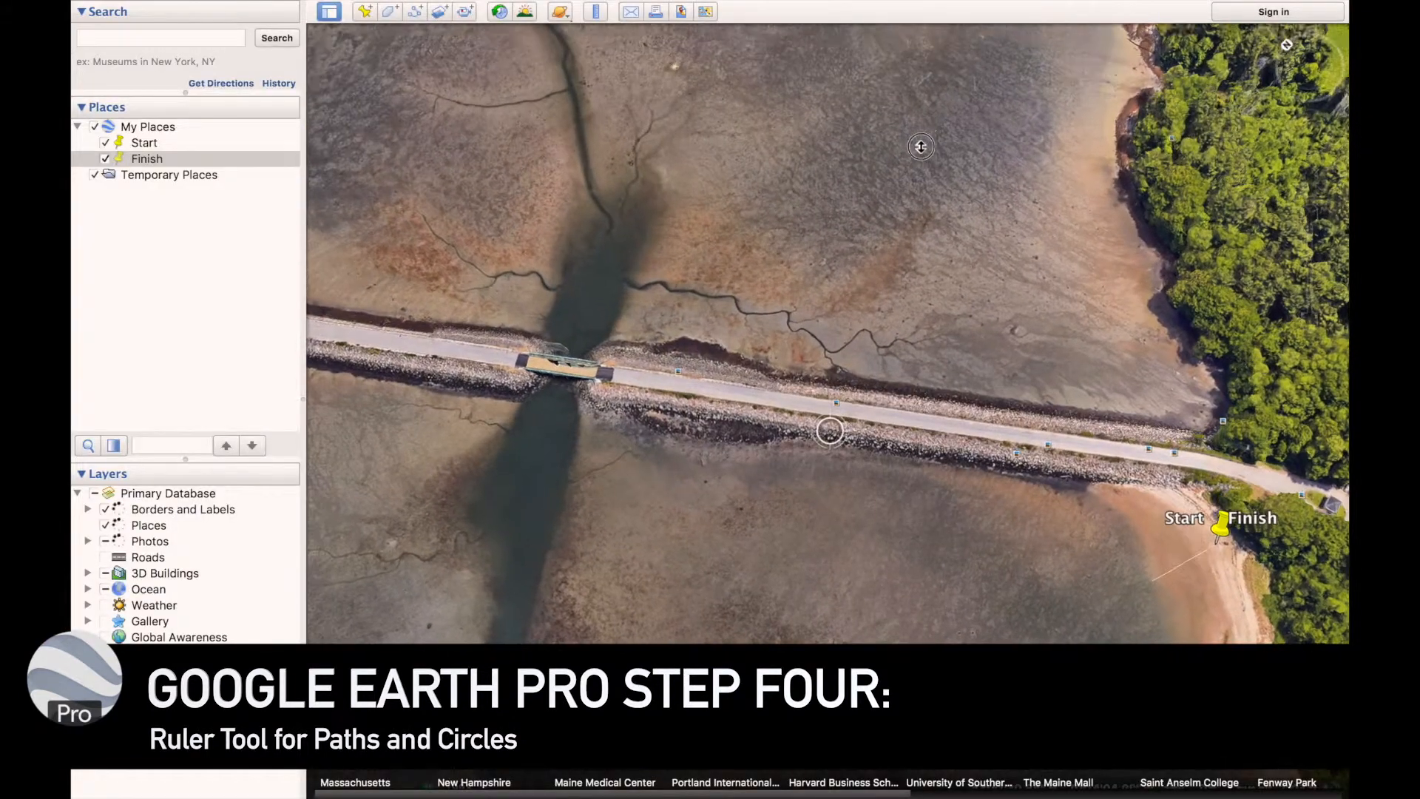
Use the Ruler's circle mode to draw a circle centred on the causeway bridge, with a radius of about 19,700 cm
middle_click_drag(921, 151, 927, 46)
left_click_drag(864, 289, 1094, 233)
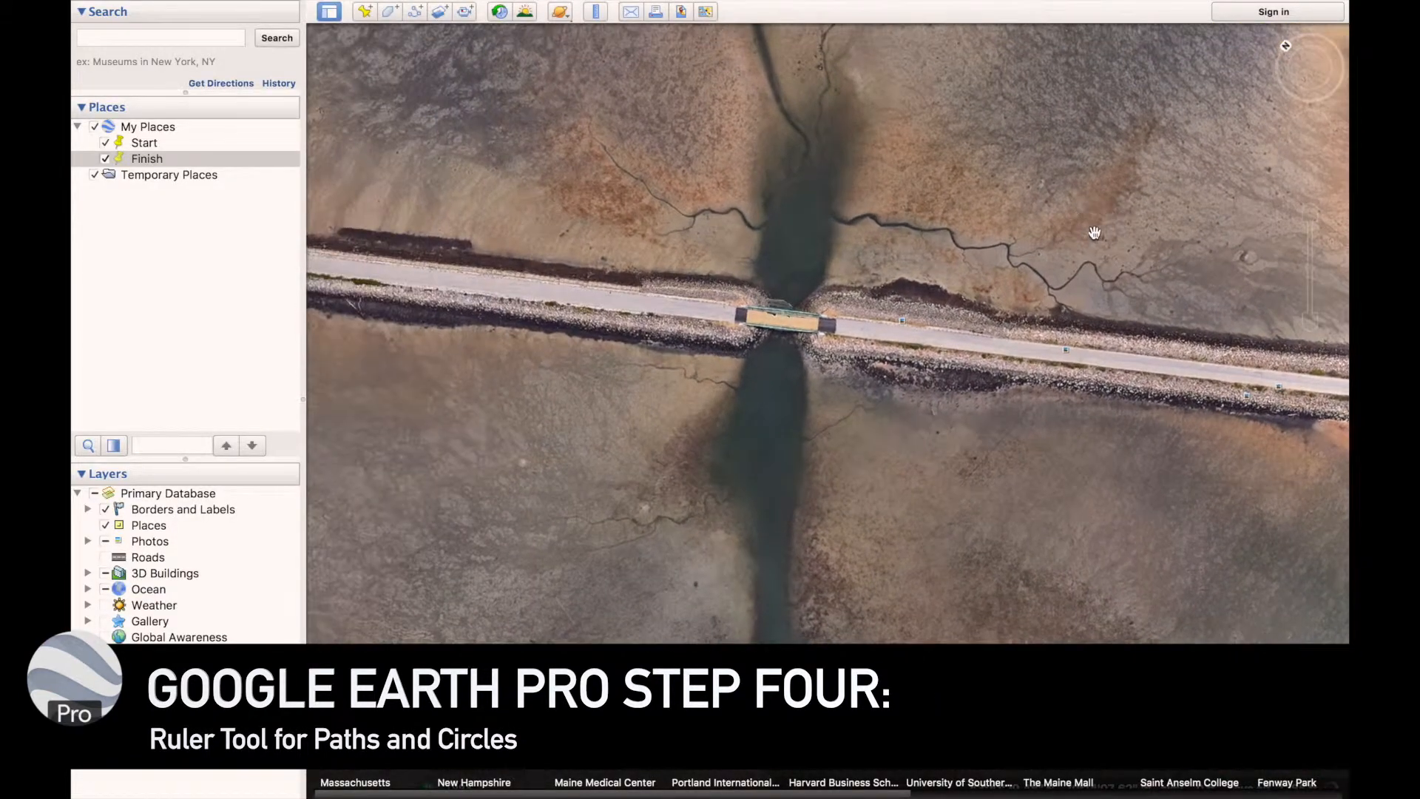
left_click(596, 12)
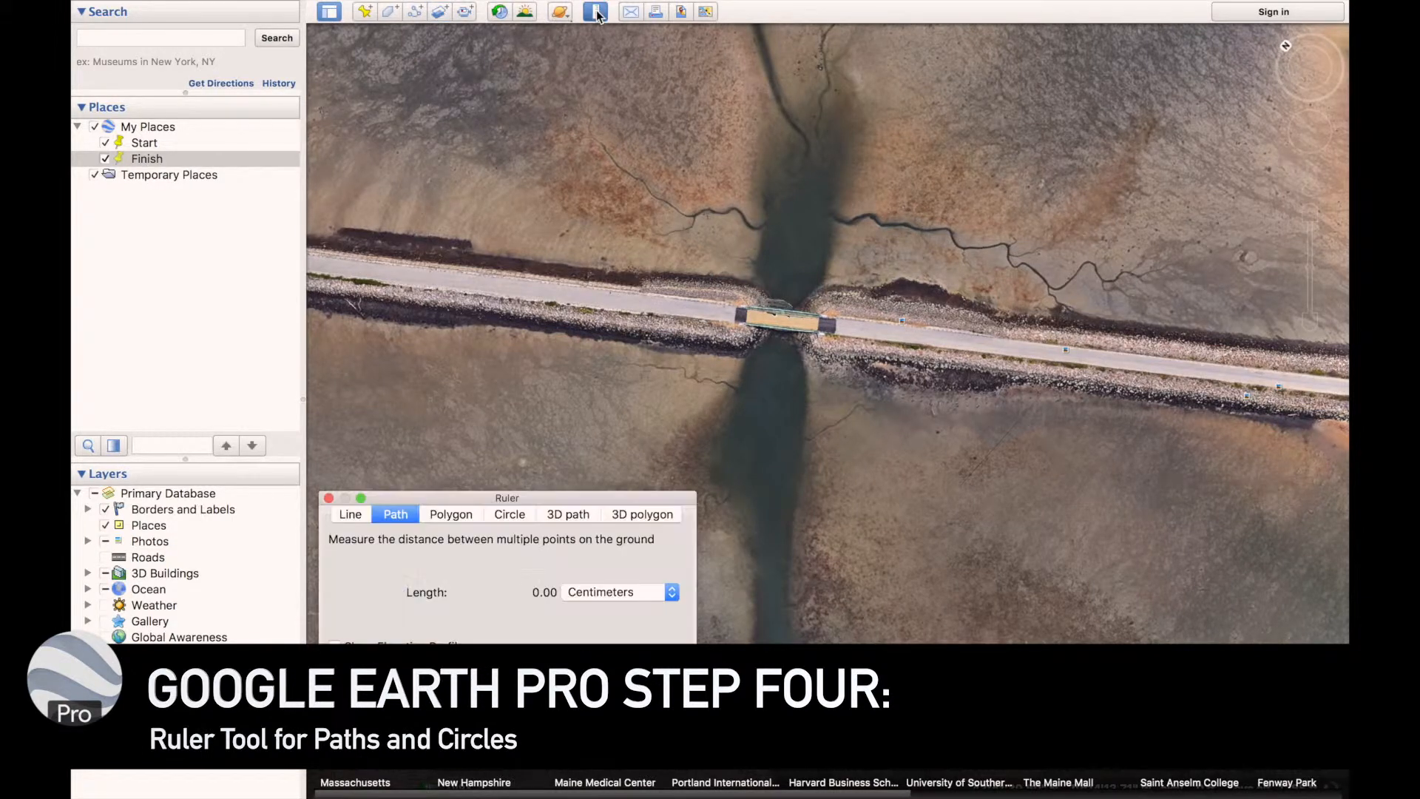
left_click(522, 518)
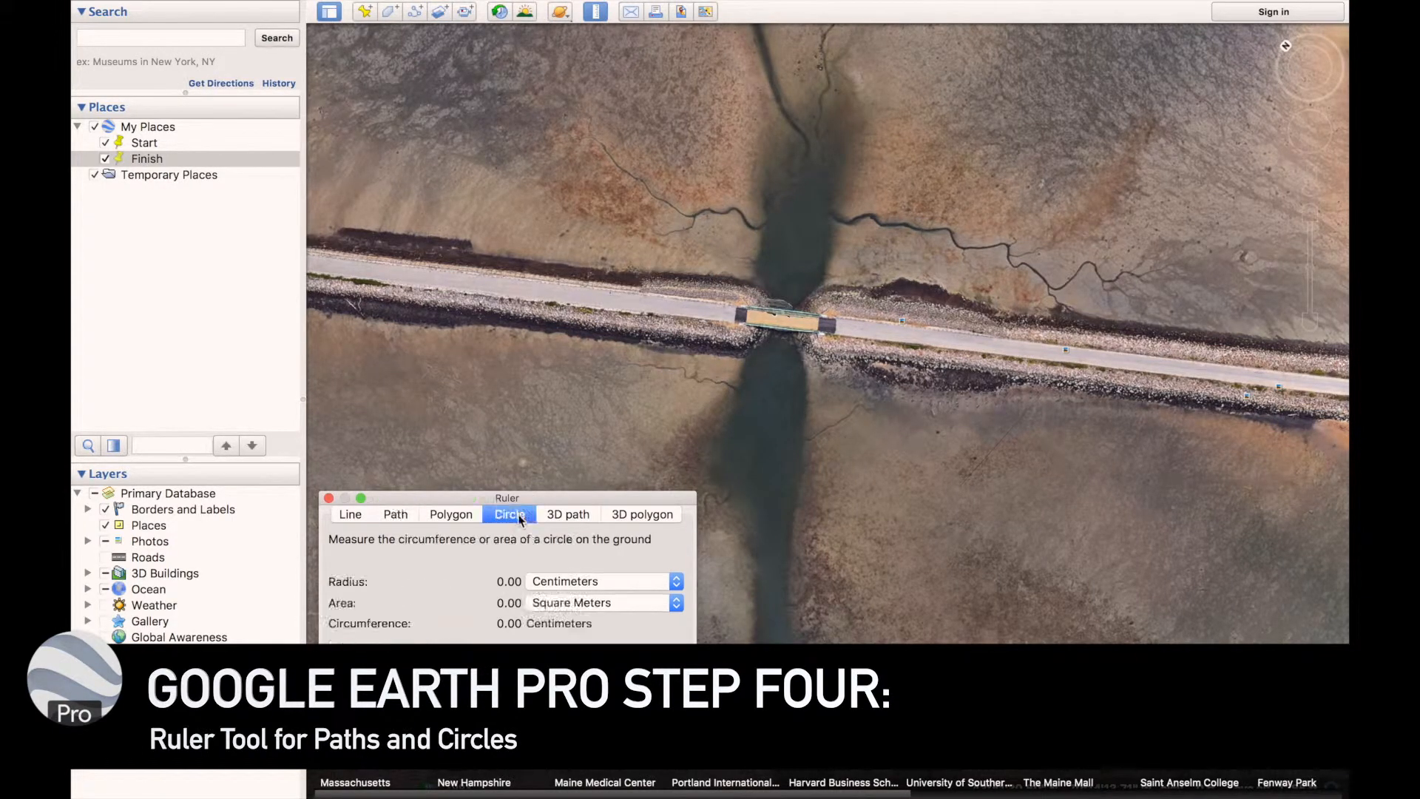
left_click(781, 321)
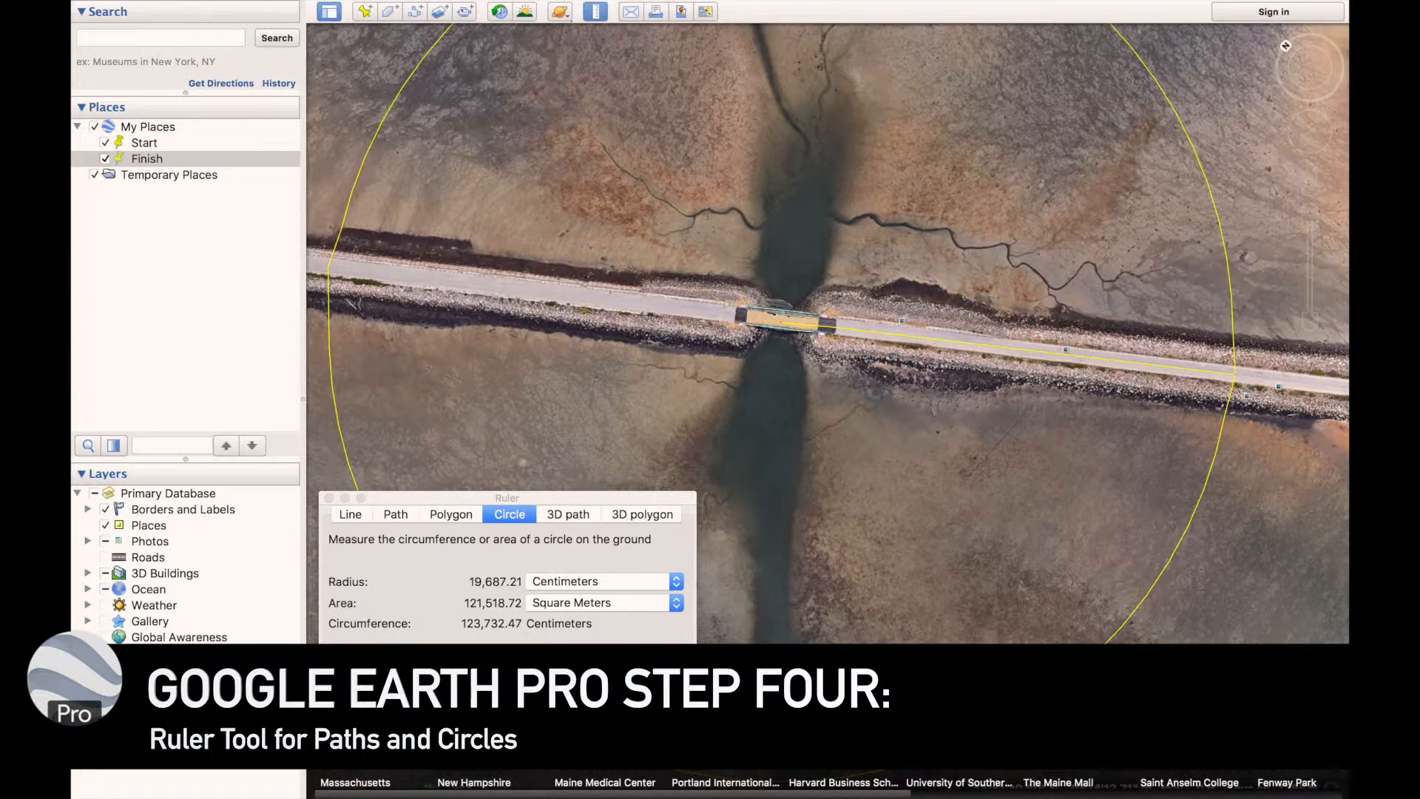
Save the measured circle as Circle Measure with an Absolute altitude of 65 m
left_click(587, 685)
left_click(515, 304)
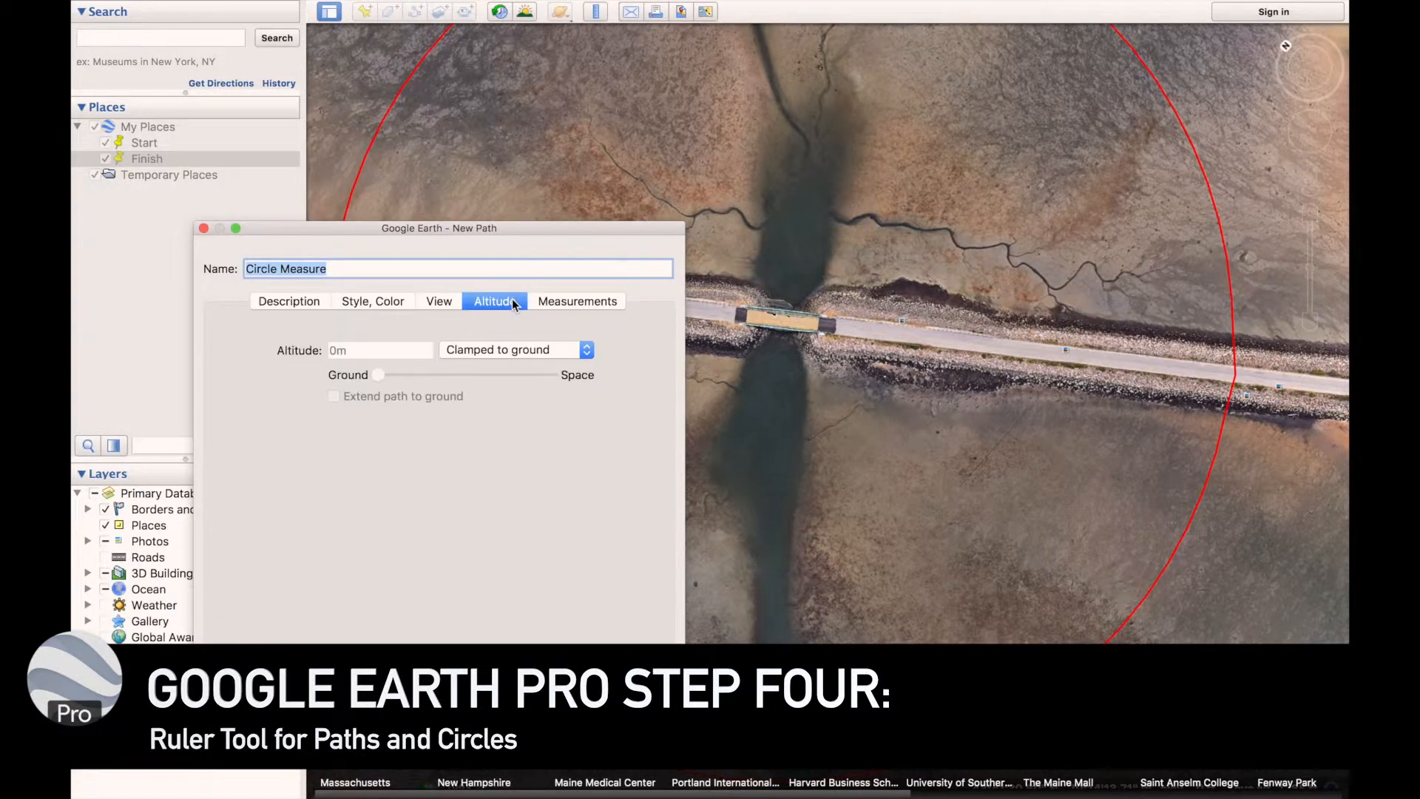
left_click(464, 350)
left_click(460, 415)
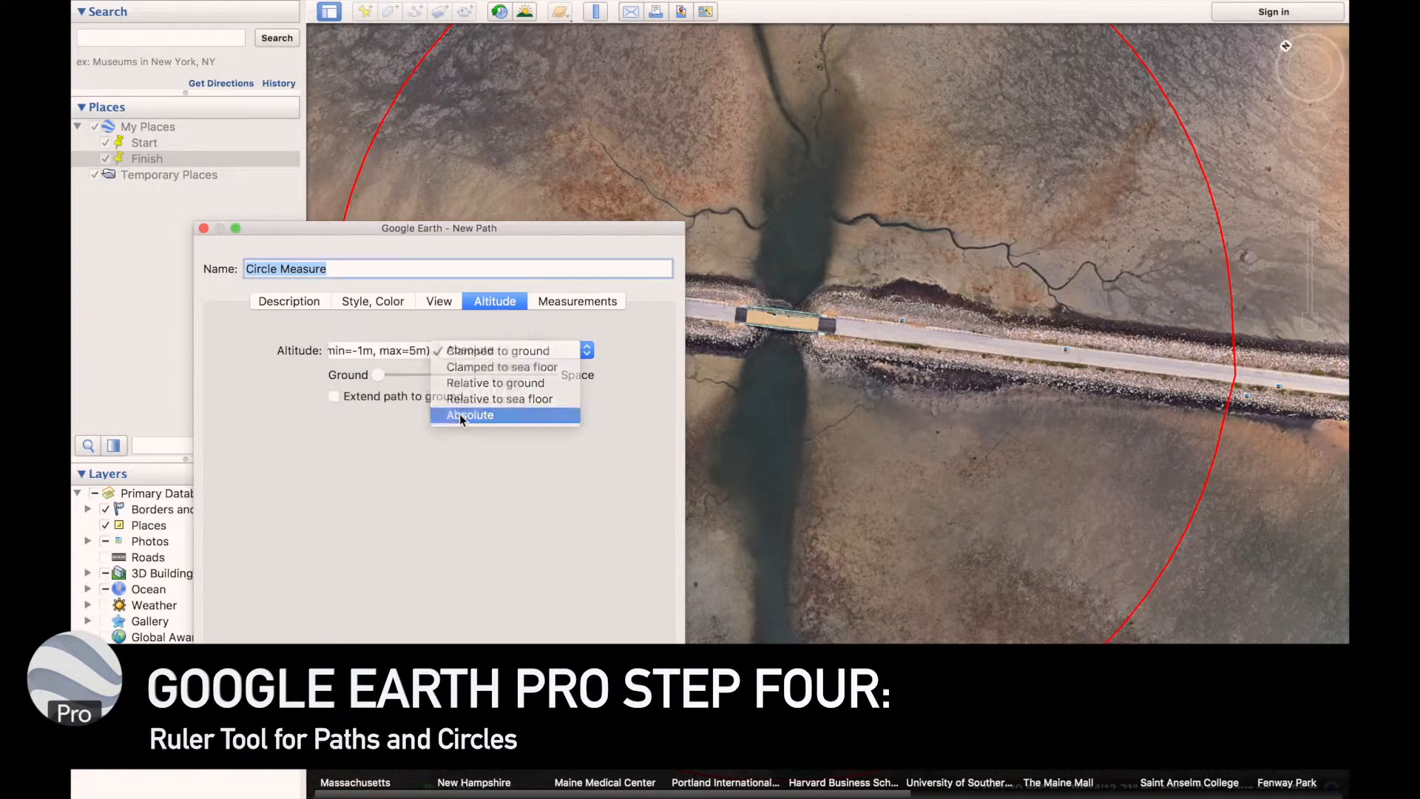
left_click(375, 351)
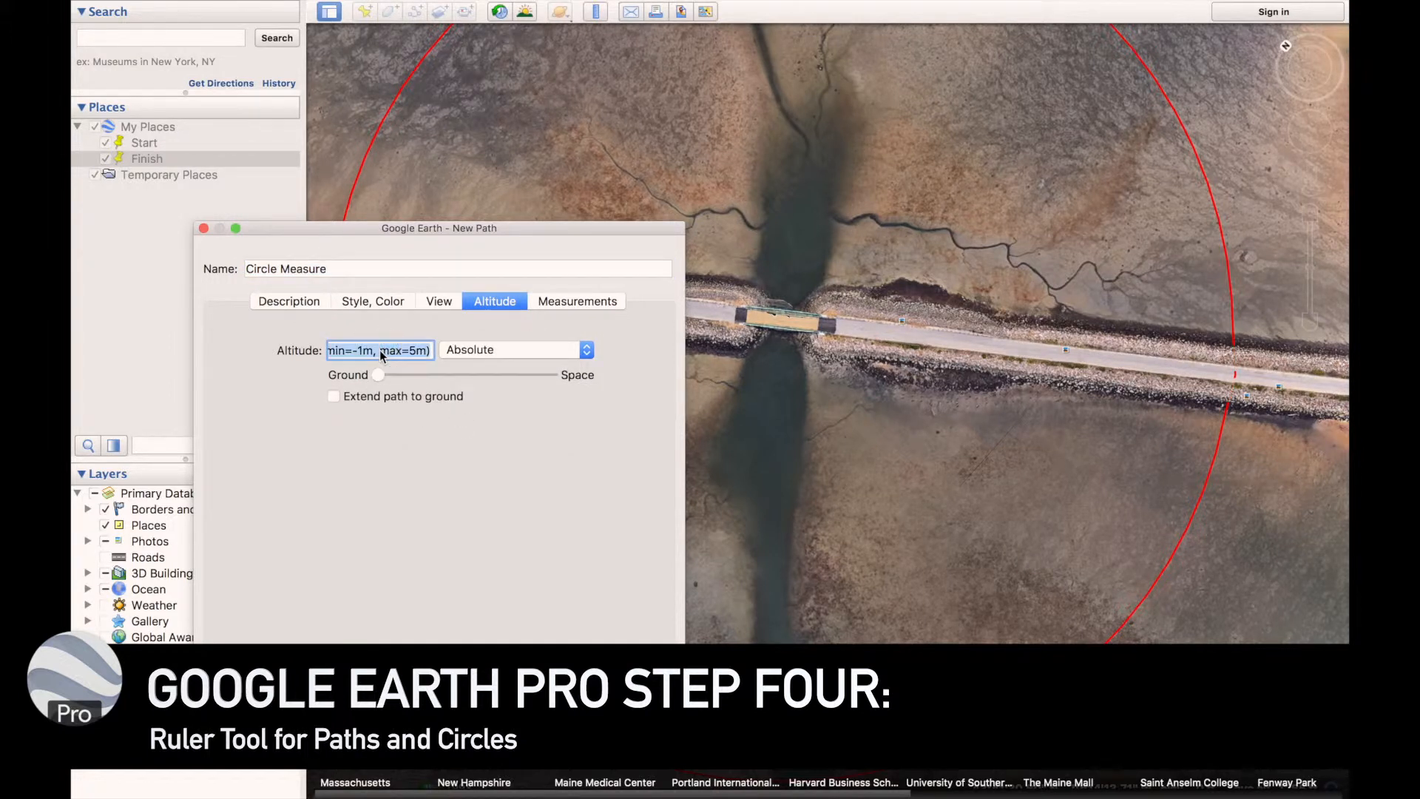
type("65m")
key("Return")
Examine the raised Circle Measure path around the causeway bridge from several viewpoints
middle_click_drag(773, 232, 740, 633)
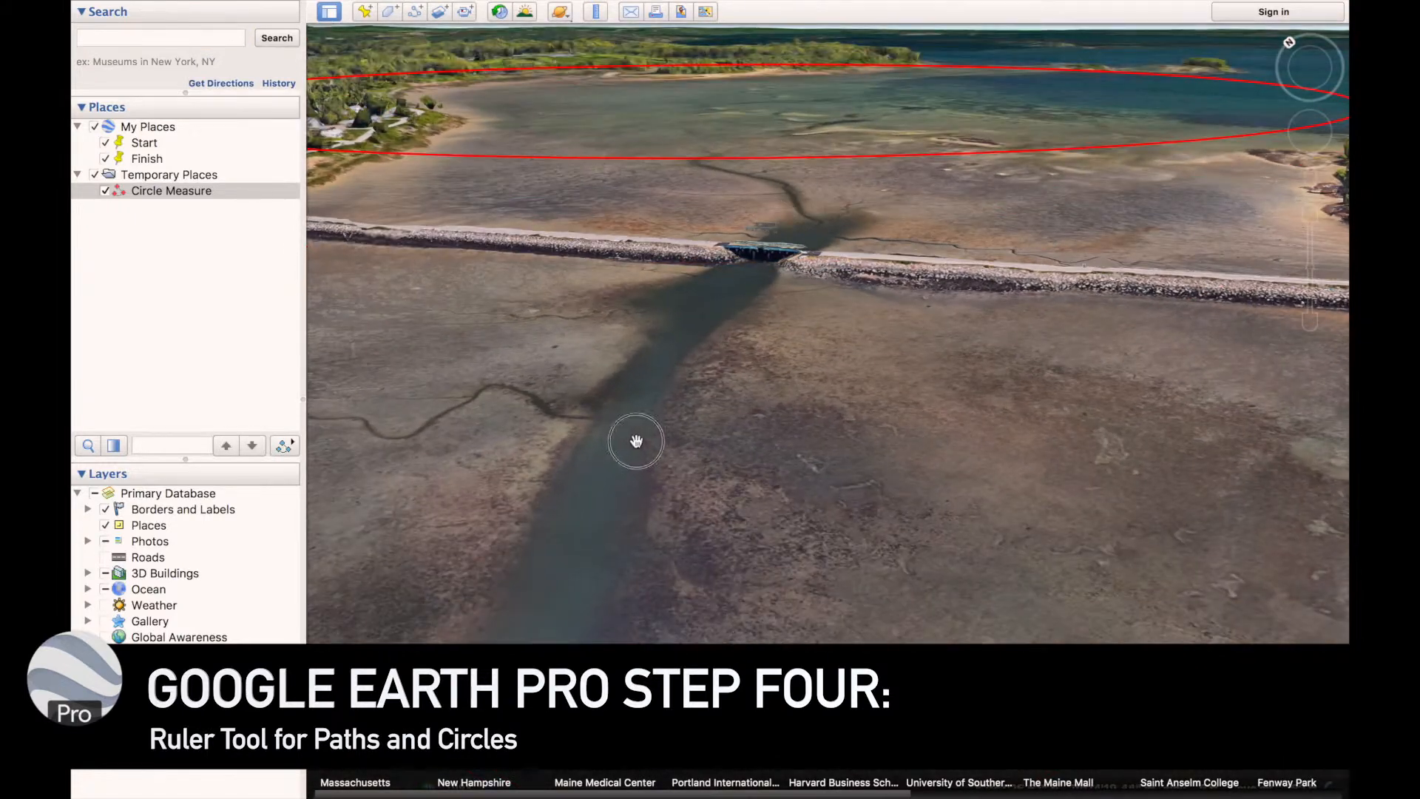
left_click_drag(637, 441, 1268, 582)
left_click_drag(839, 465, 907, 503)
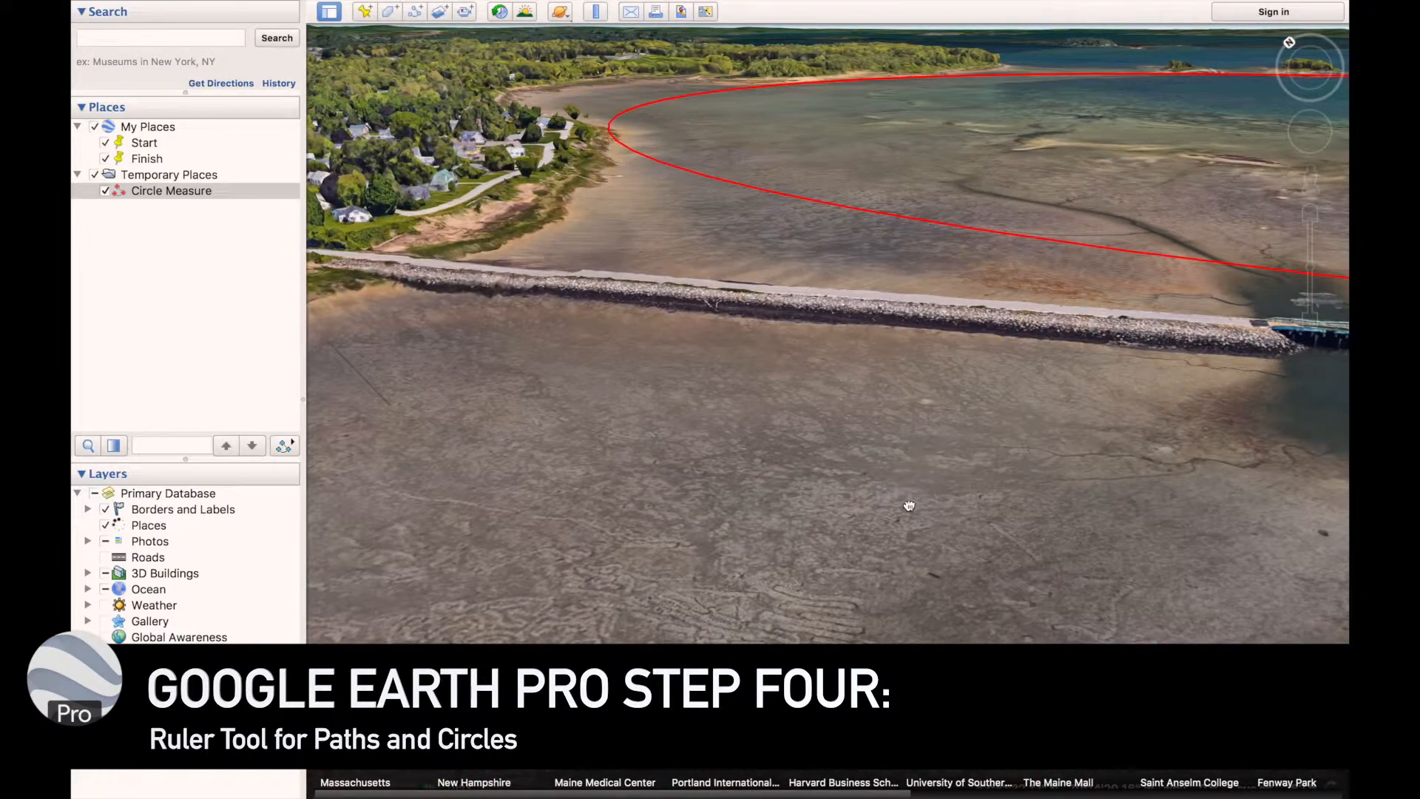
left_click_drag(858, 457, 735, 406)
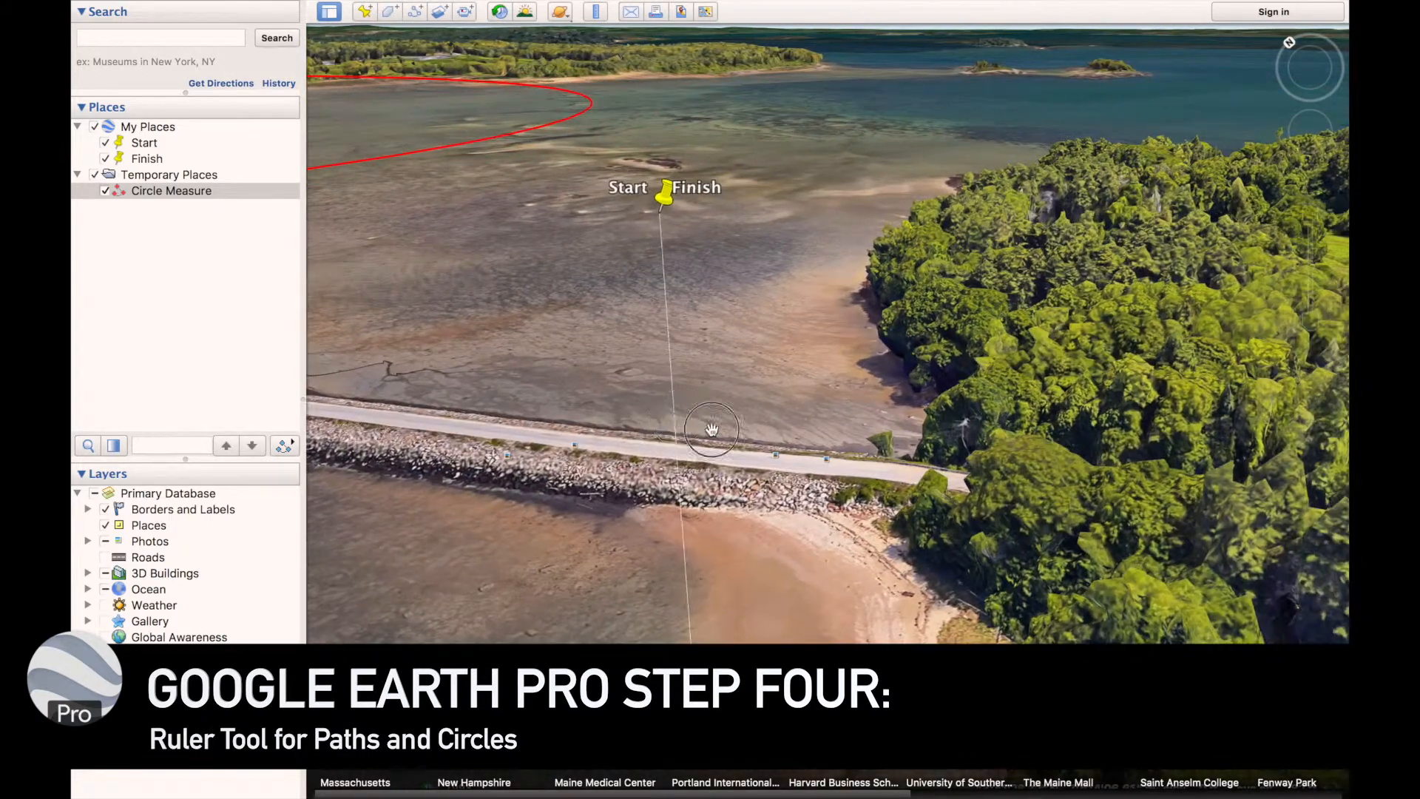
left_click_drag(710, 428, 873, 481)
left_click_drag(822, 374, 847, 349)
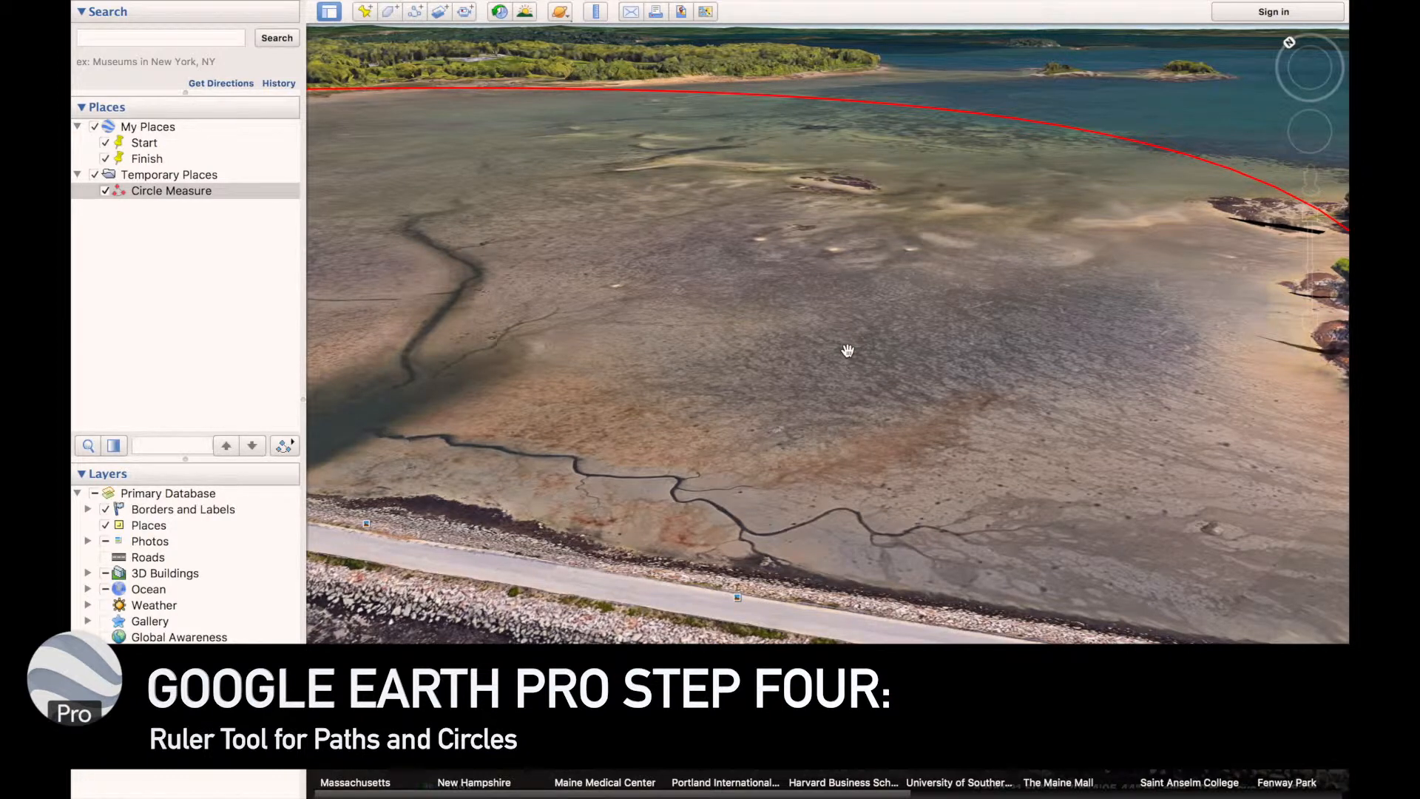
left_click_drag(847, 351, 685, 251)
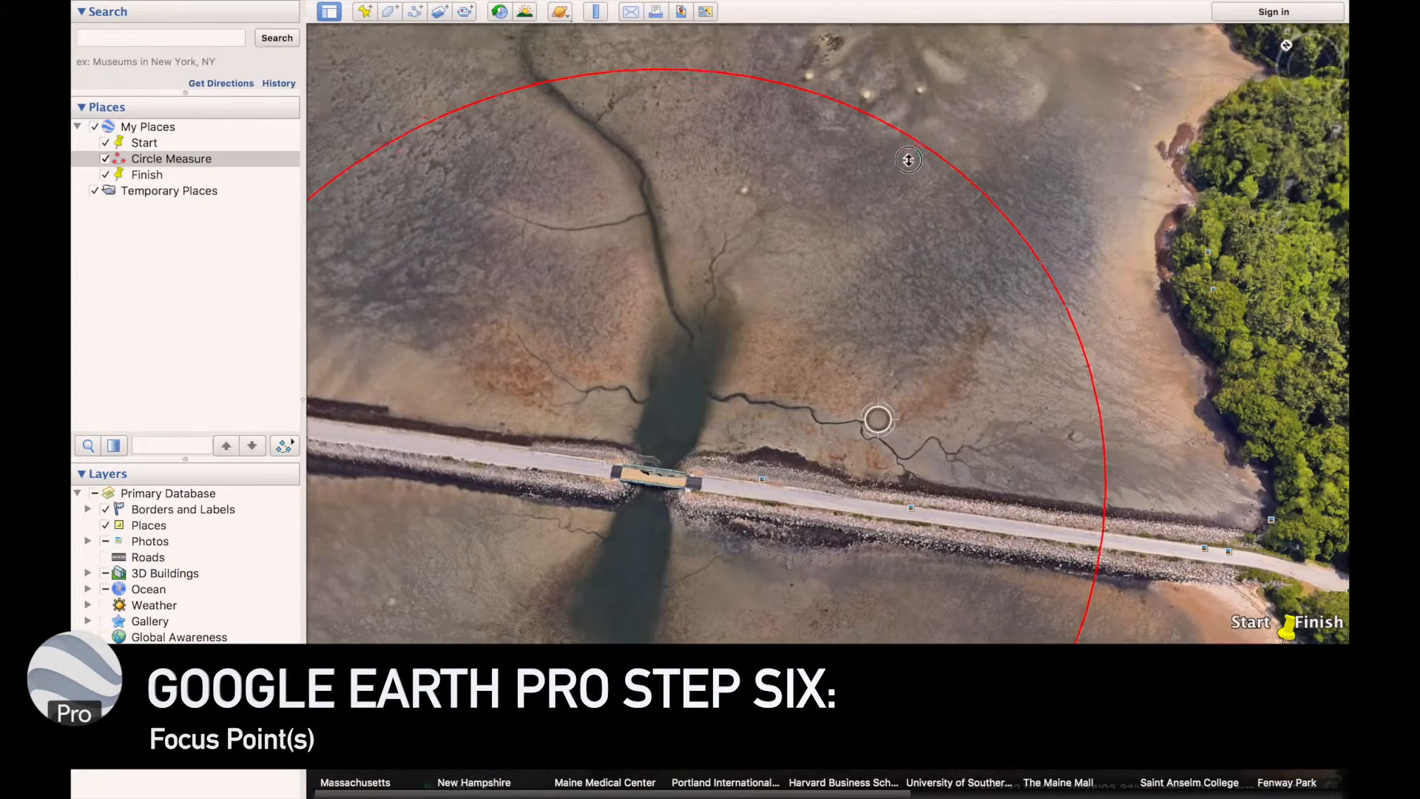
Add a new placemark and position it on the bridge at the centre of the circle
mouse_move(908, 160)
middle_mouse_down()
mouse_move(922, 57)
mouse_move(922, 140)
middle_mouse_up()
left_click_drag(871, 270, 887, 84)
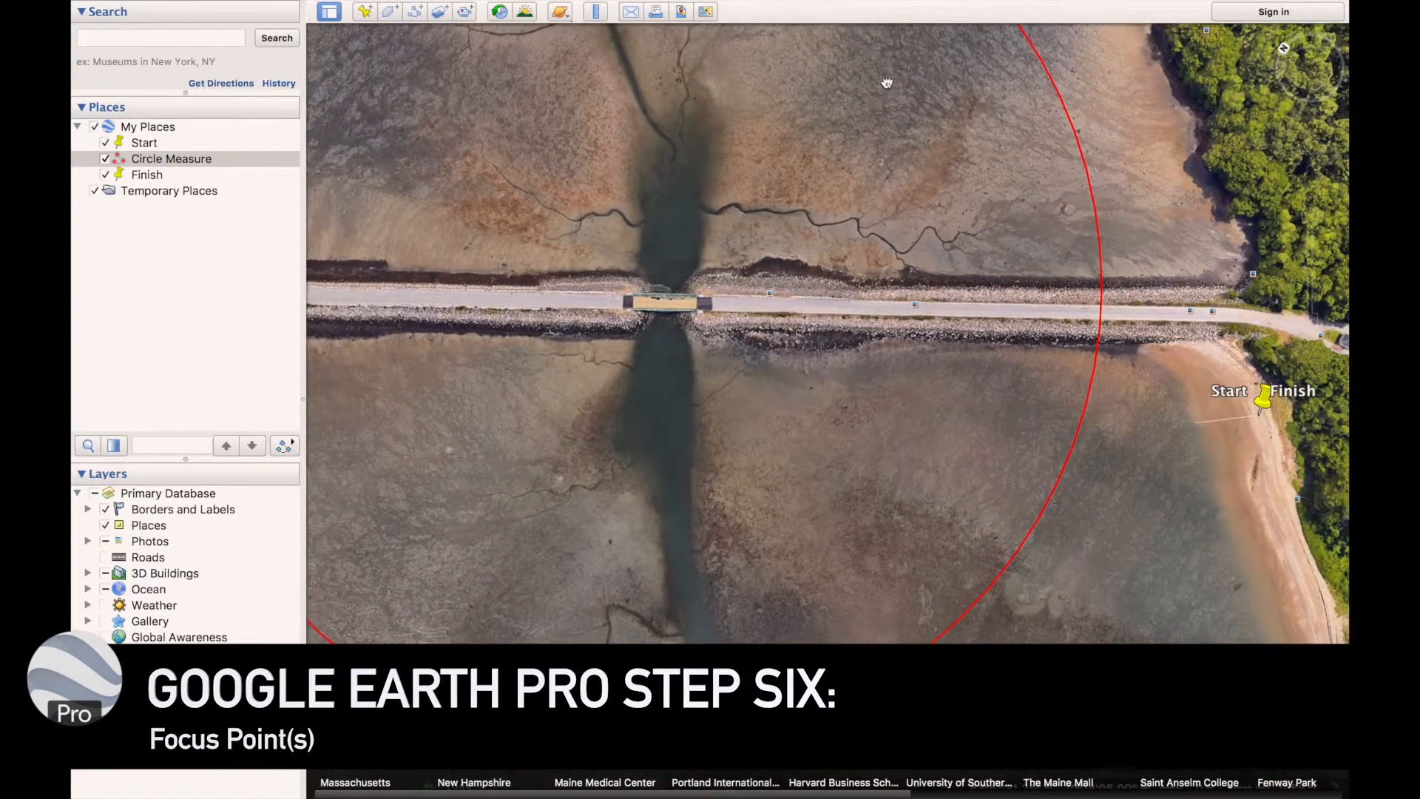
left_click(364, 13)
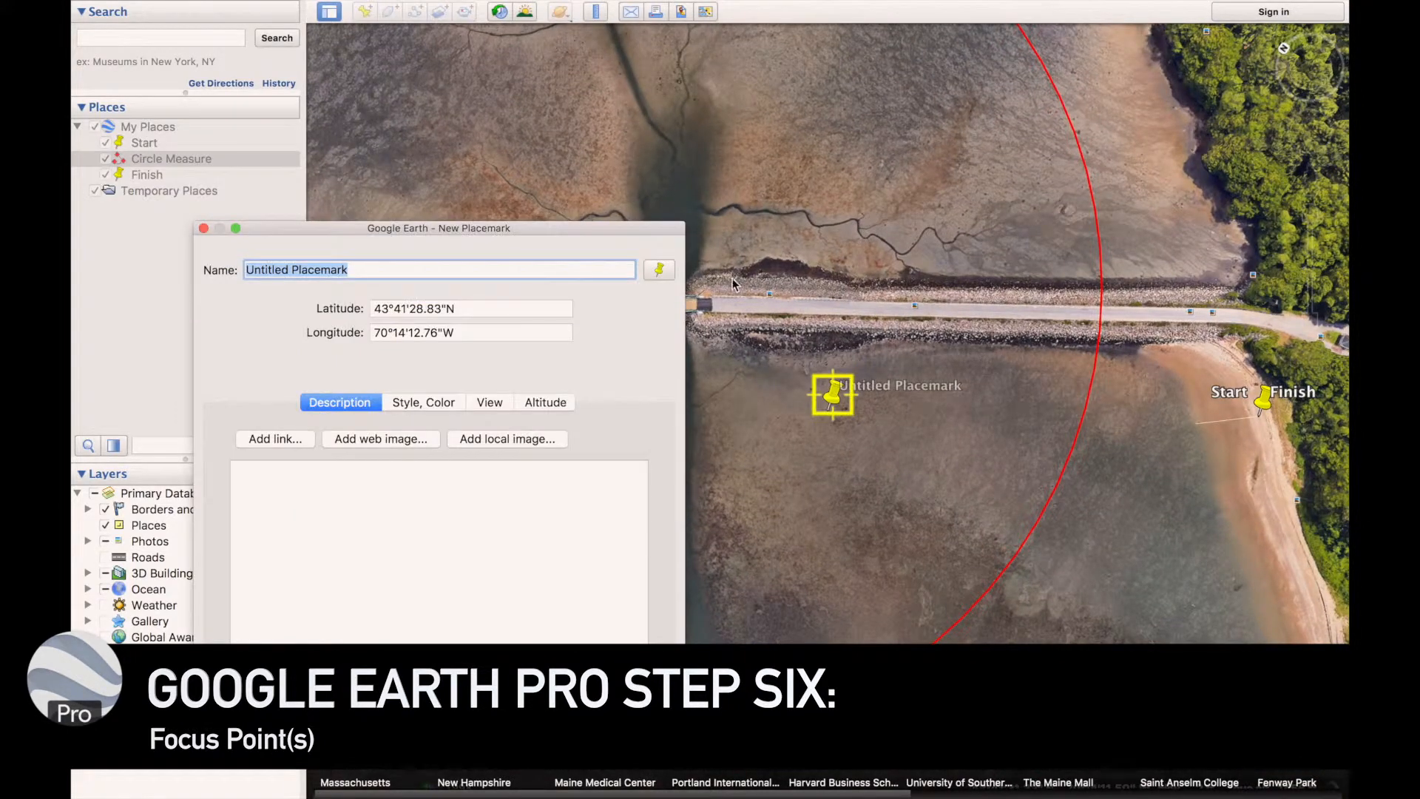
left_click_drag(947, 357, 1048, 403)
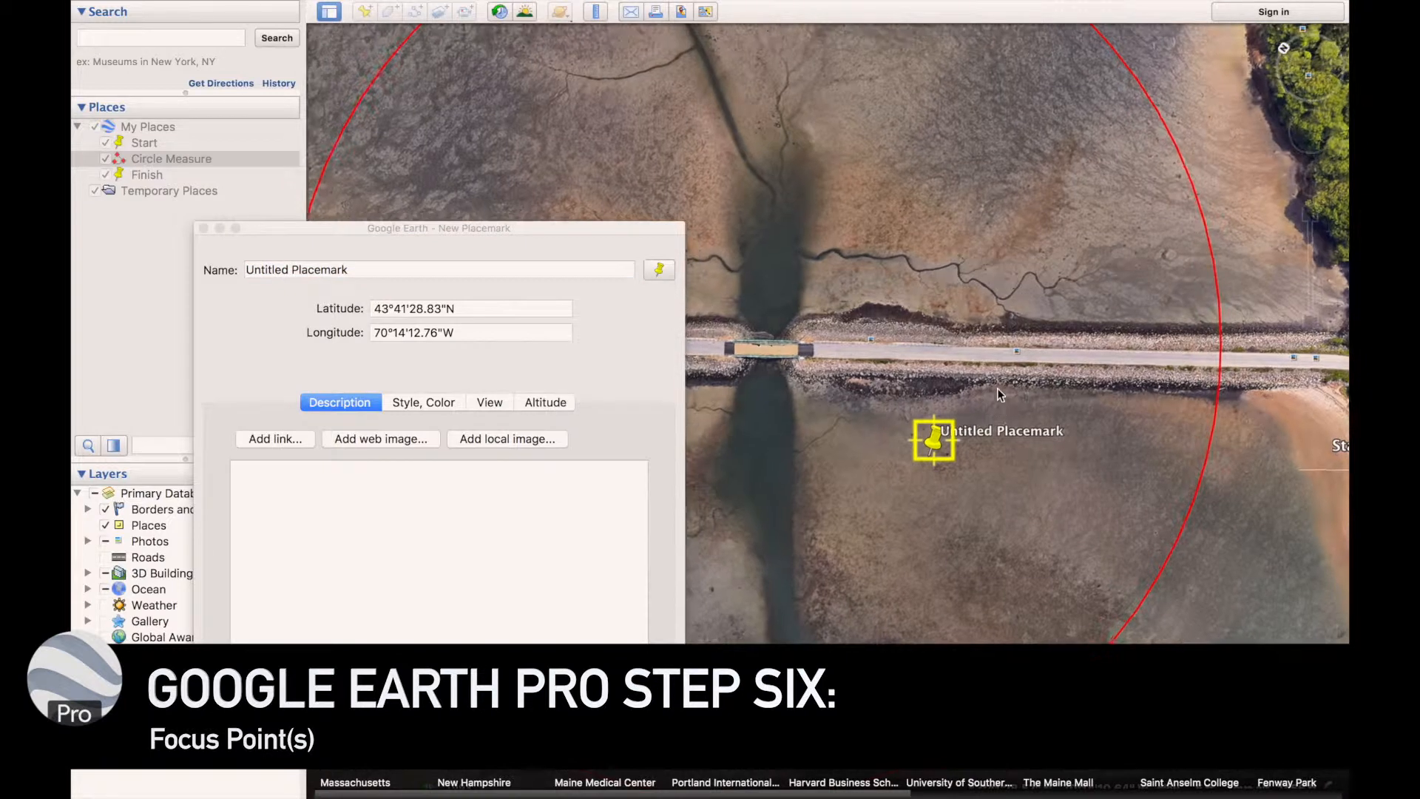
left_click_drag(939, 435, 771, 355)
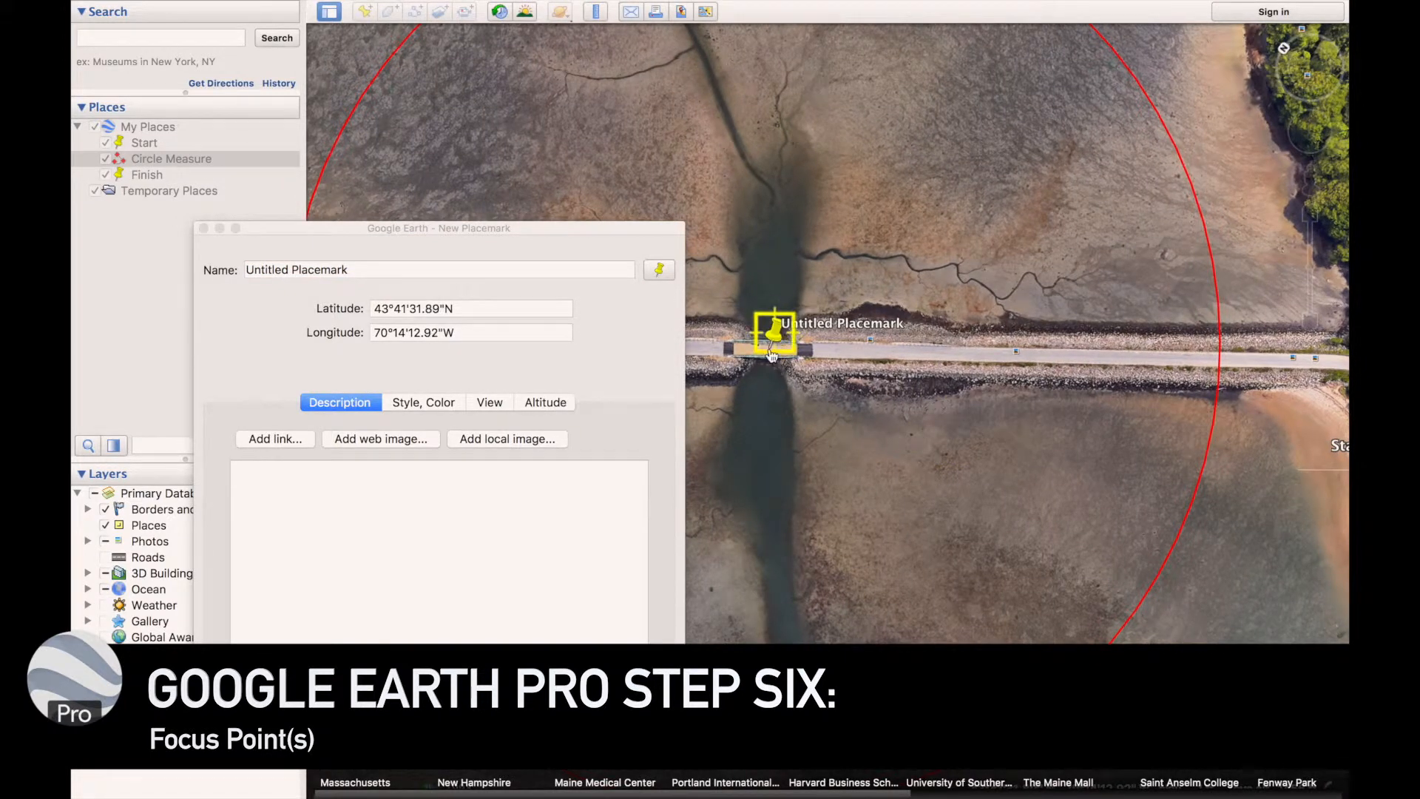
left_click_drag(878, 277, 836, 57, "shift")
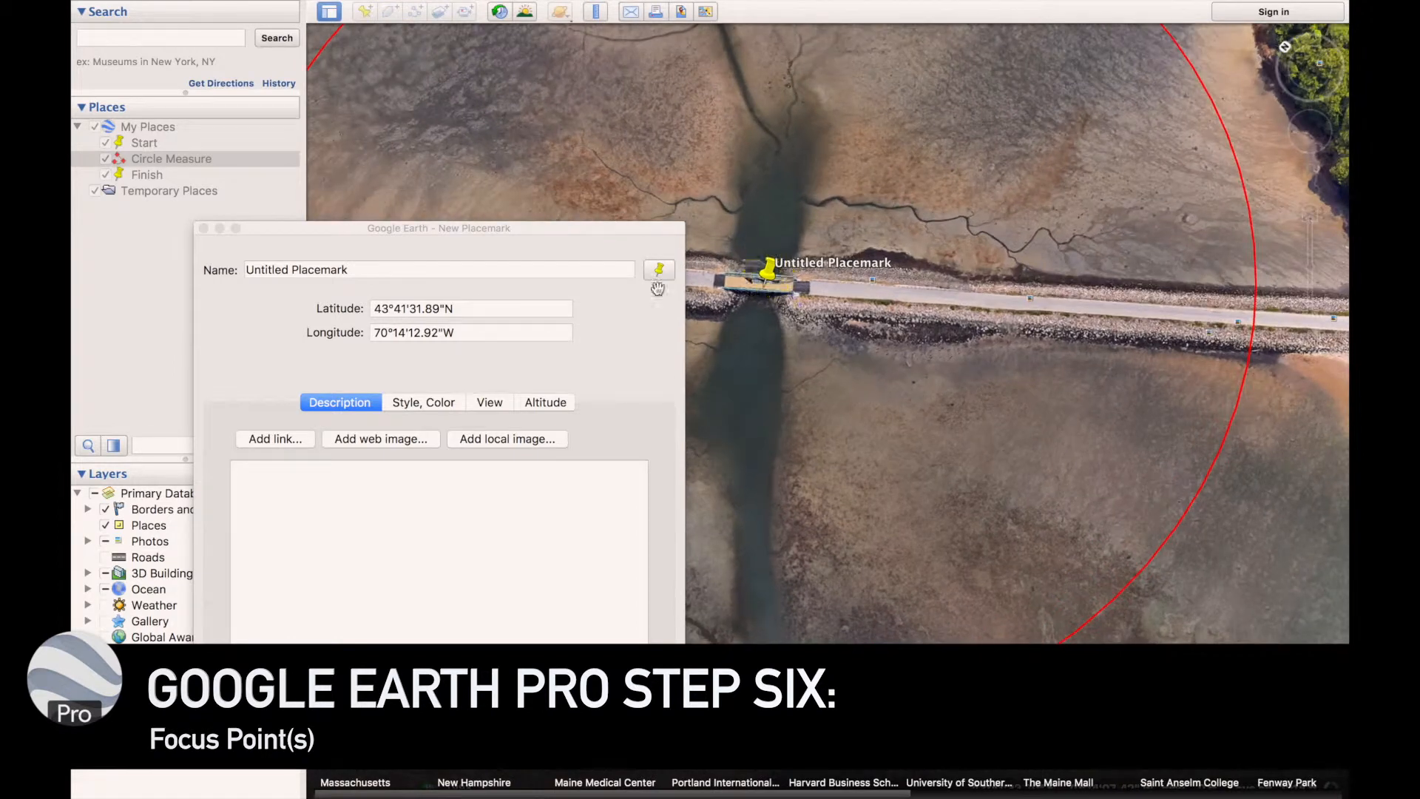
Set the new bridge placemark's altitude to Absolute at 0 m and save it under its default name
left_click(542, 403)
left_click(490, 453)
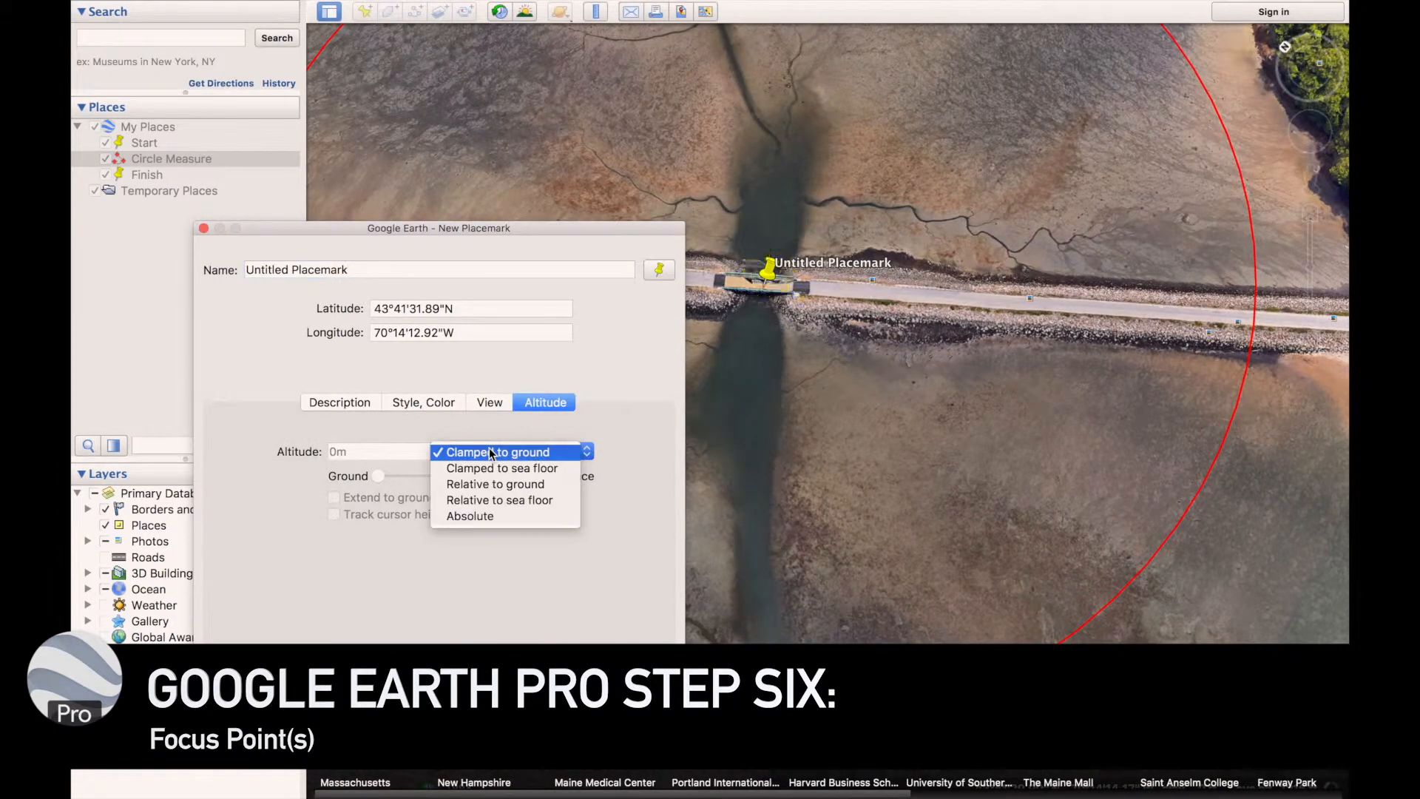
left_click(481, 515)
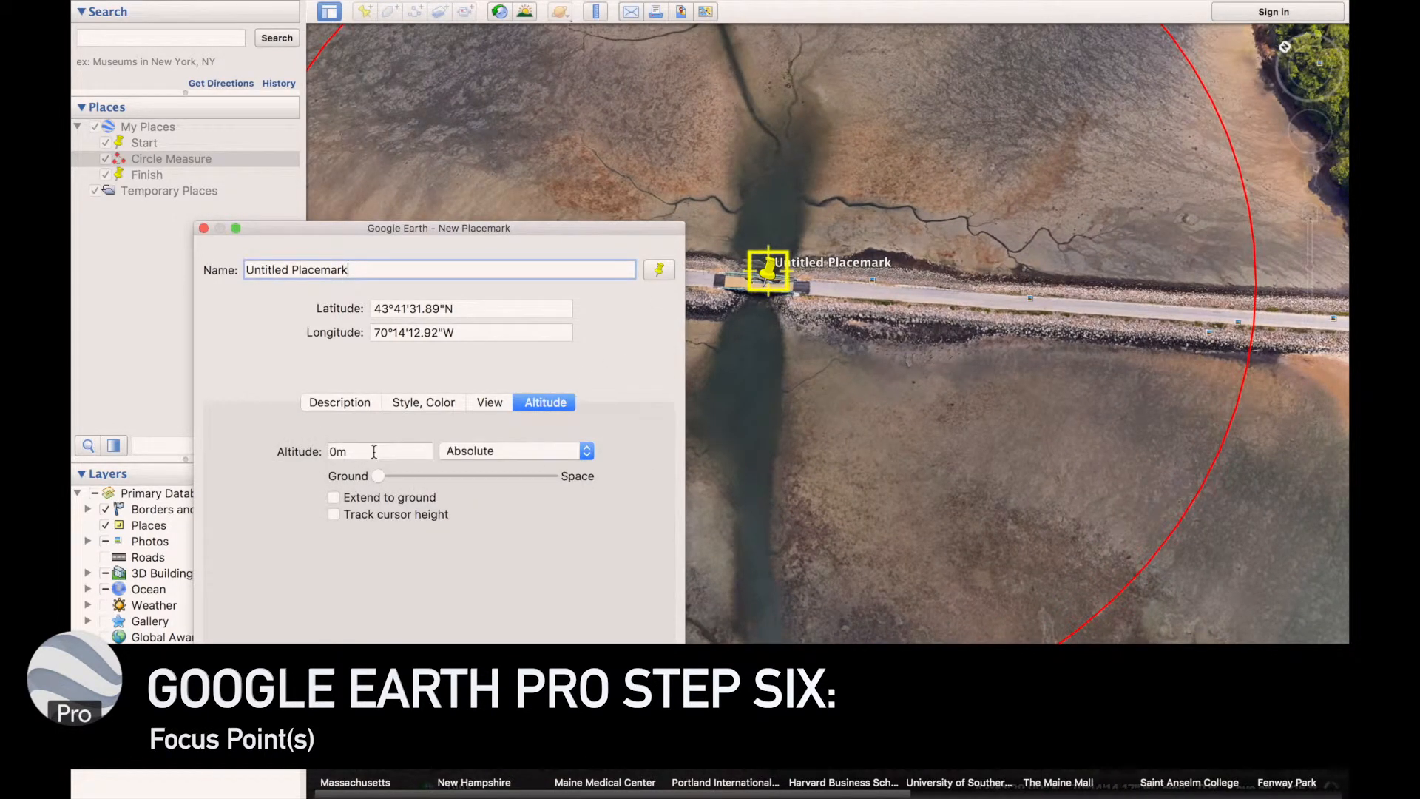
left_click(386, 478)
left_click_drag(388, 481, 356, 484)
left_click_drag(863, 264, 864, 533, "shift")
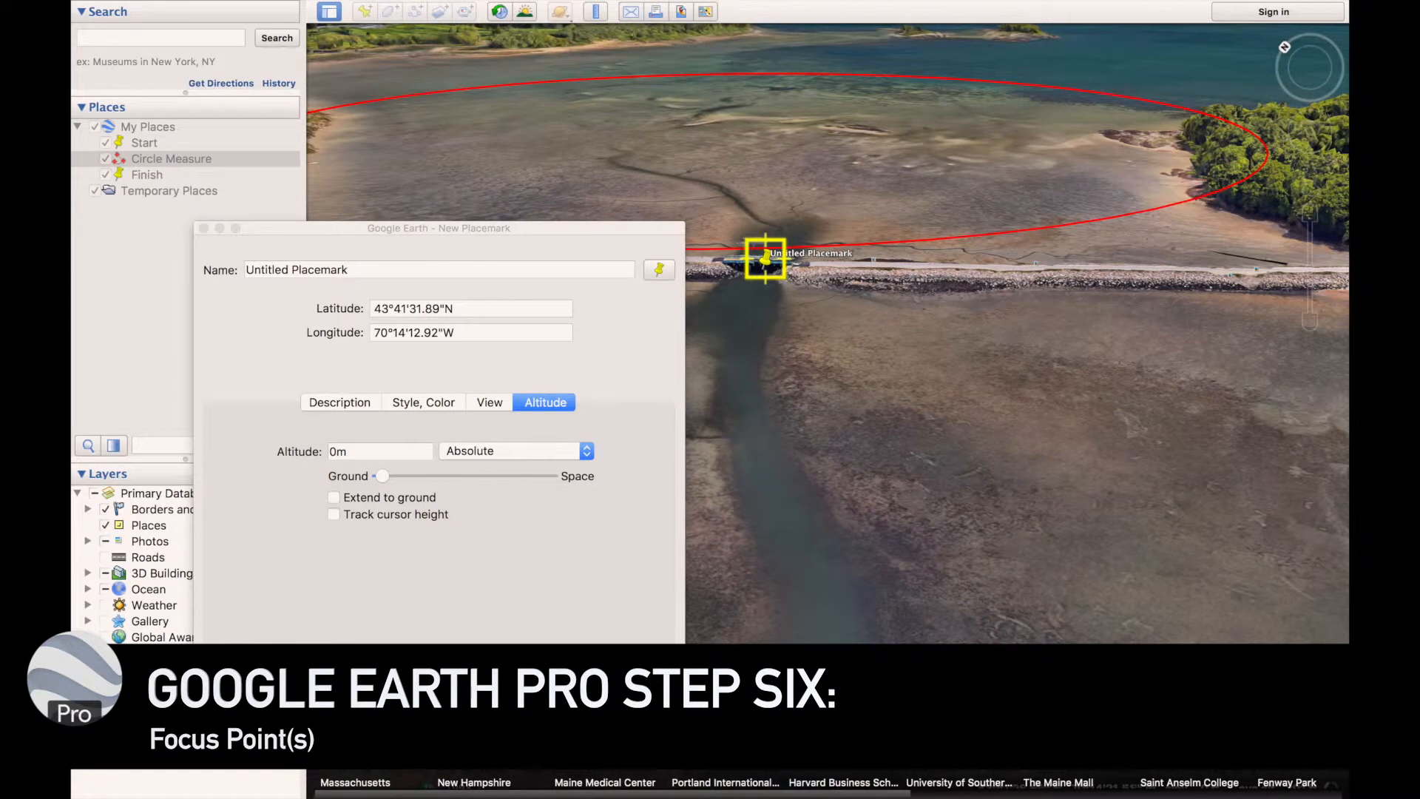
left_click(640, 734)
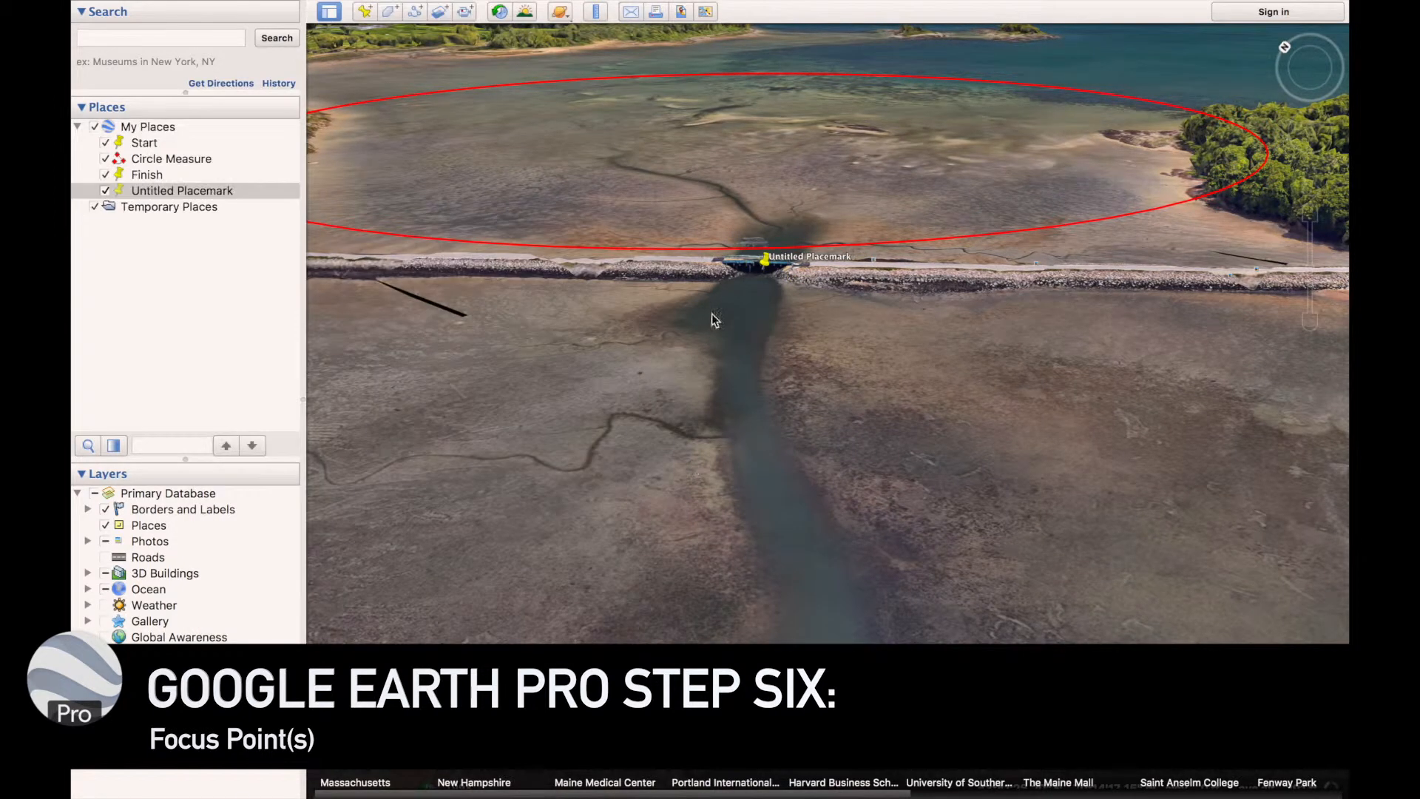
Move Untitled Placemark out of My Places into Temporary Places
left_click_drag(169, 191, 169, 210)
left_click(160, 128)
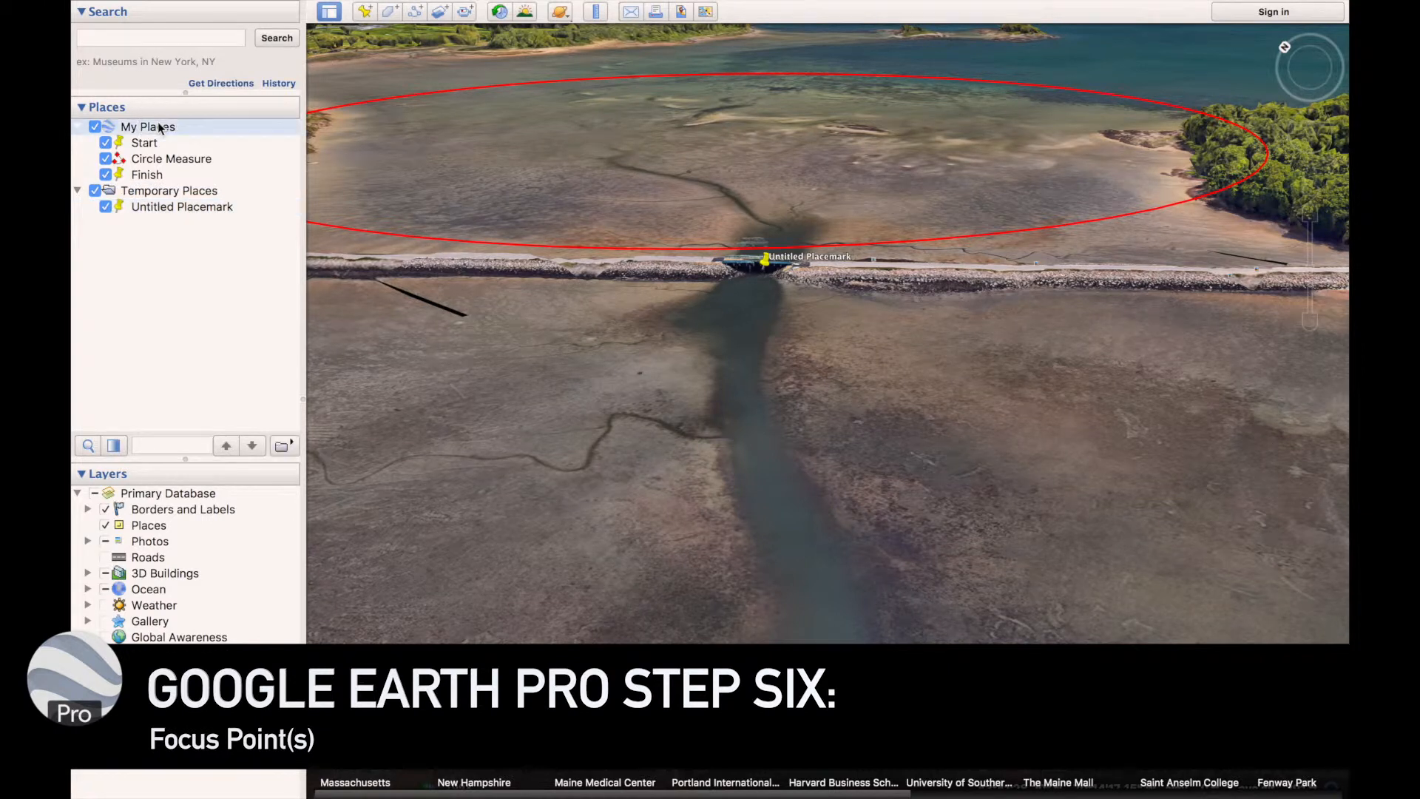
double_click(701, 176)
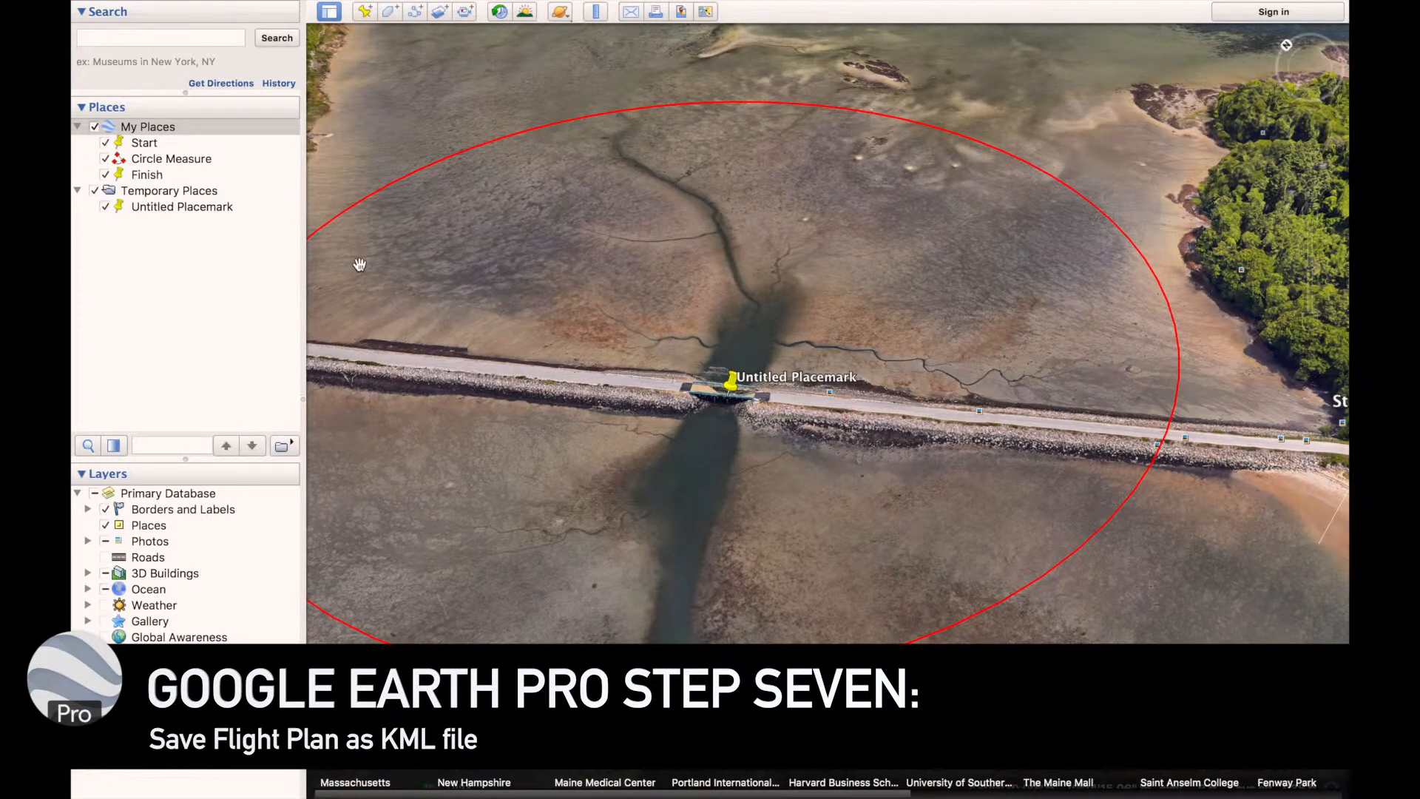
Save the My Places folder as a KML file named BridgeCircle in the Missions folder
right_click(147, 131)
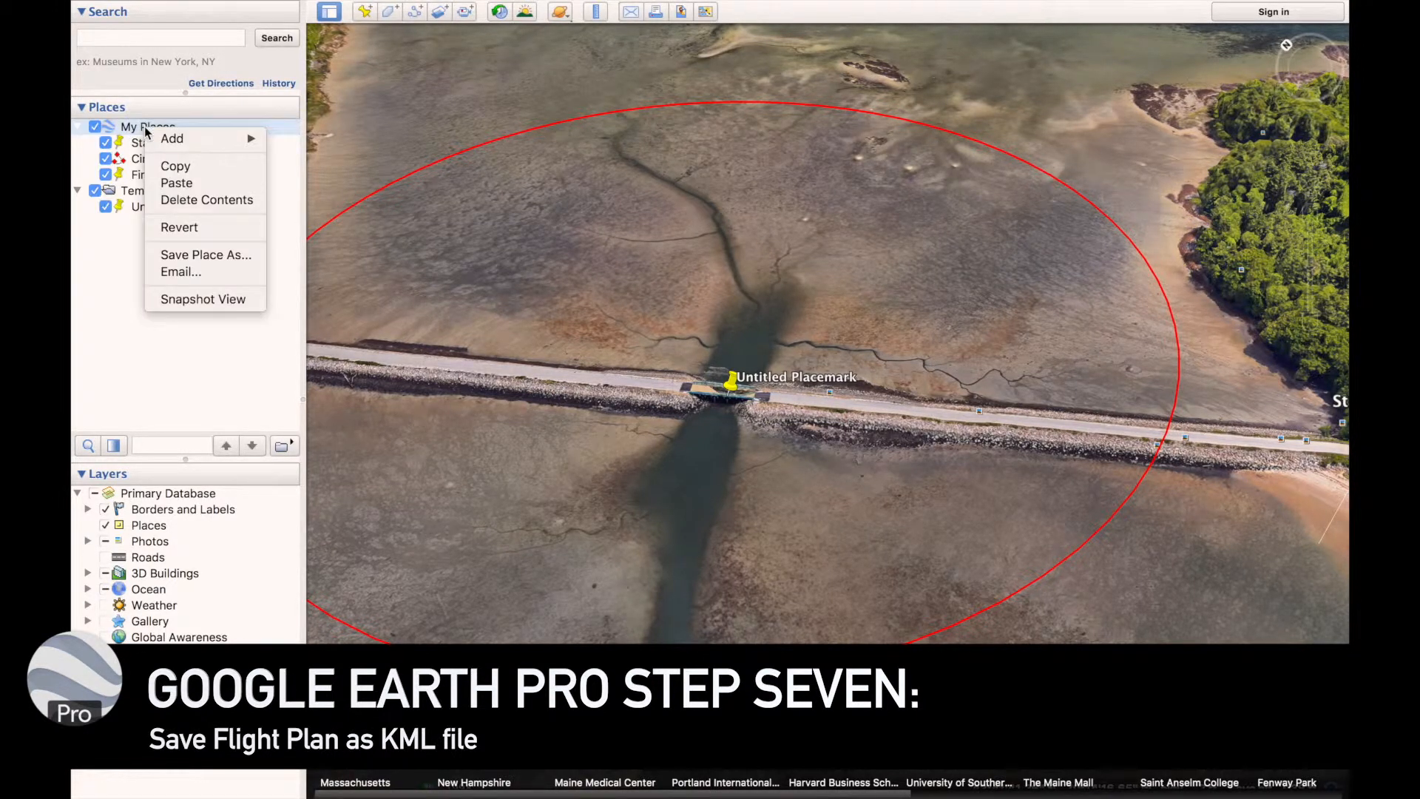
left_click(186, 256)
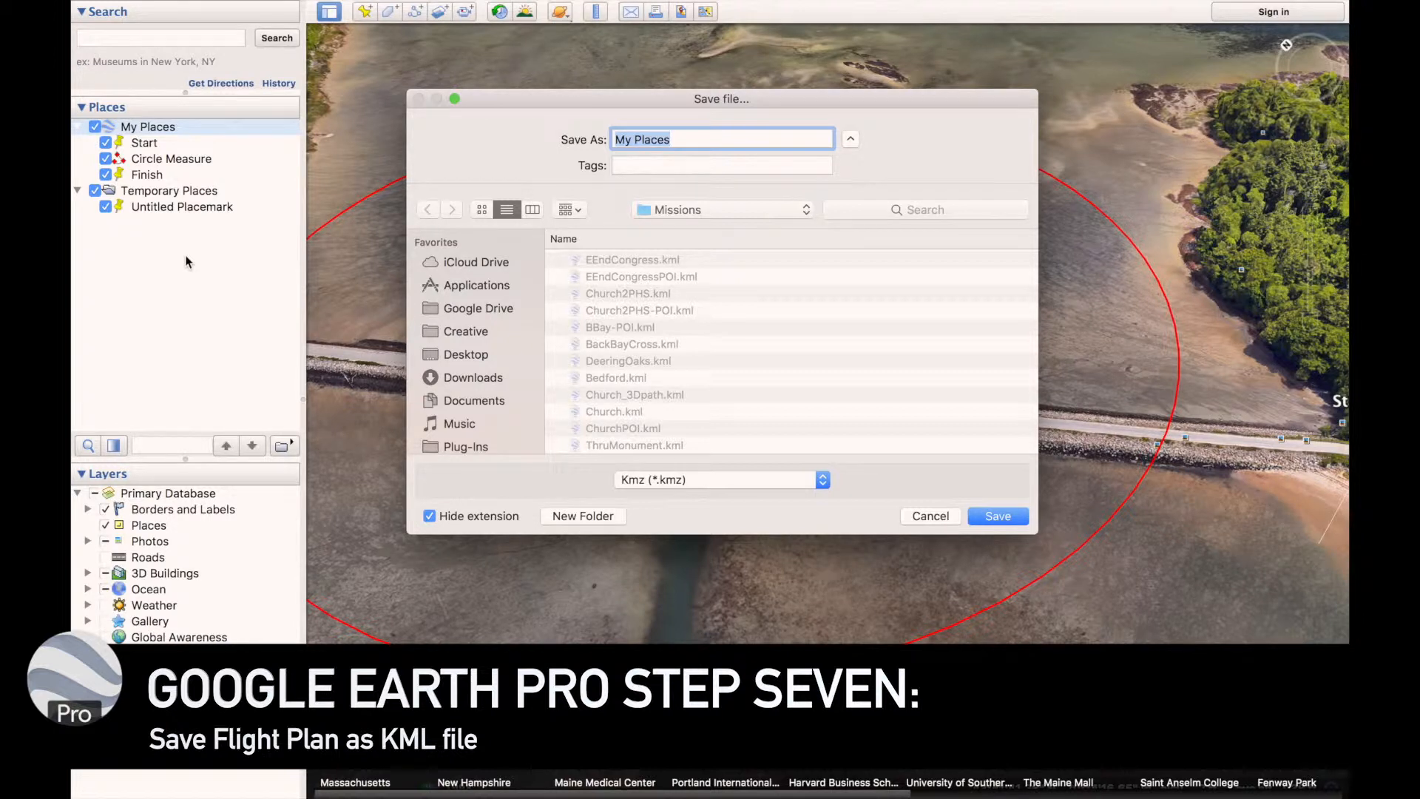
type("BridgeCircle")
left_click(654, 479)
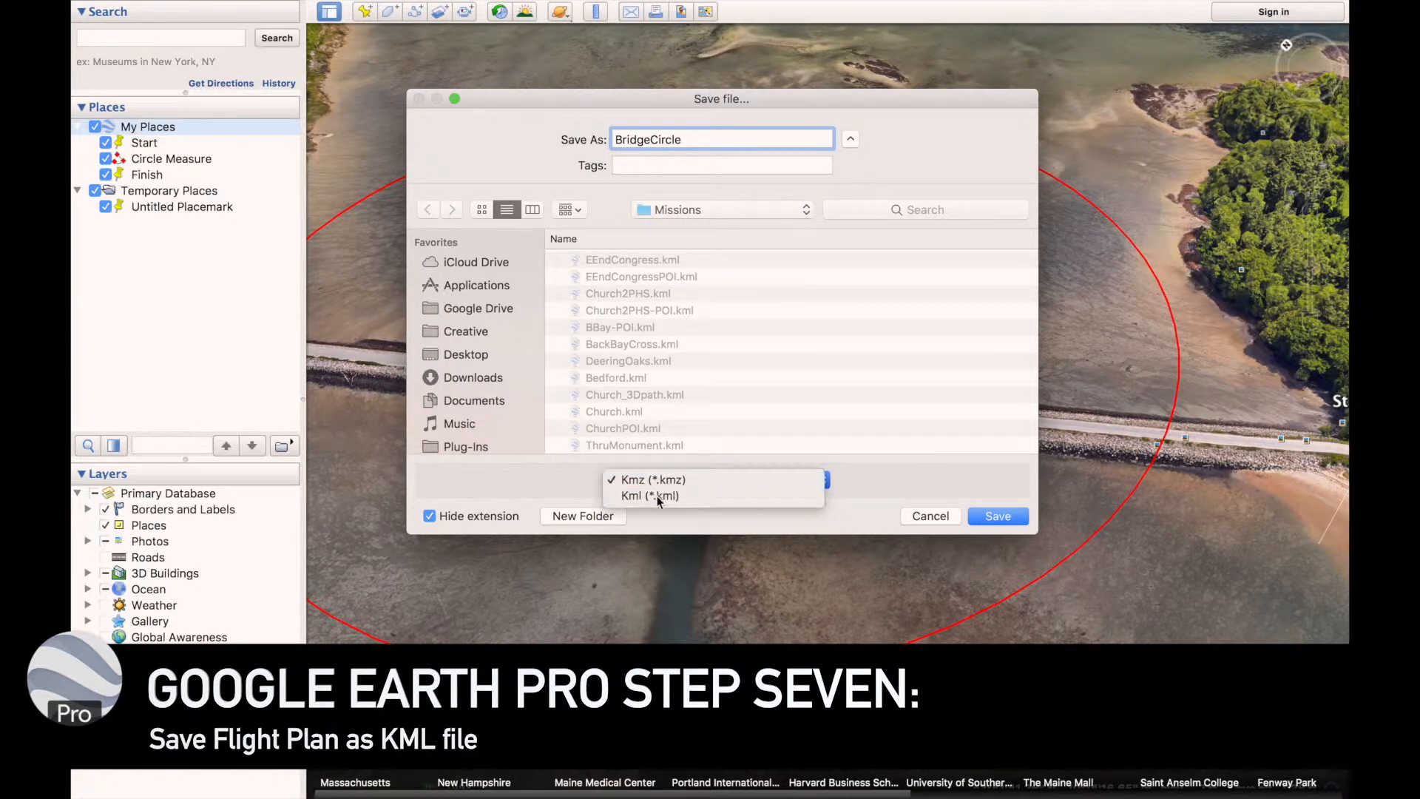
left_click(650, 496)
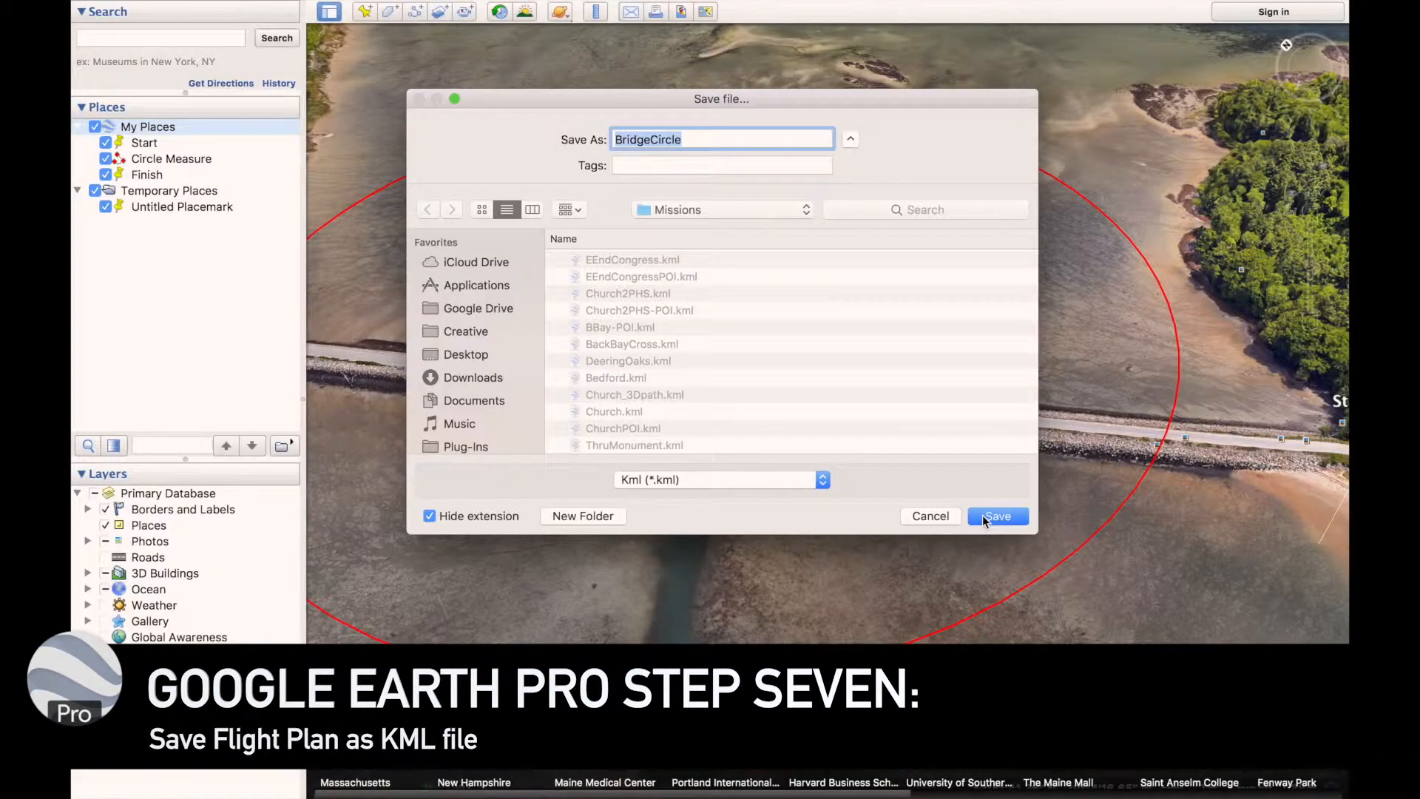
left_click(983, 515)
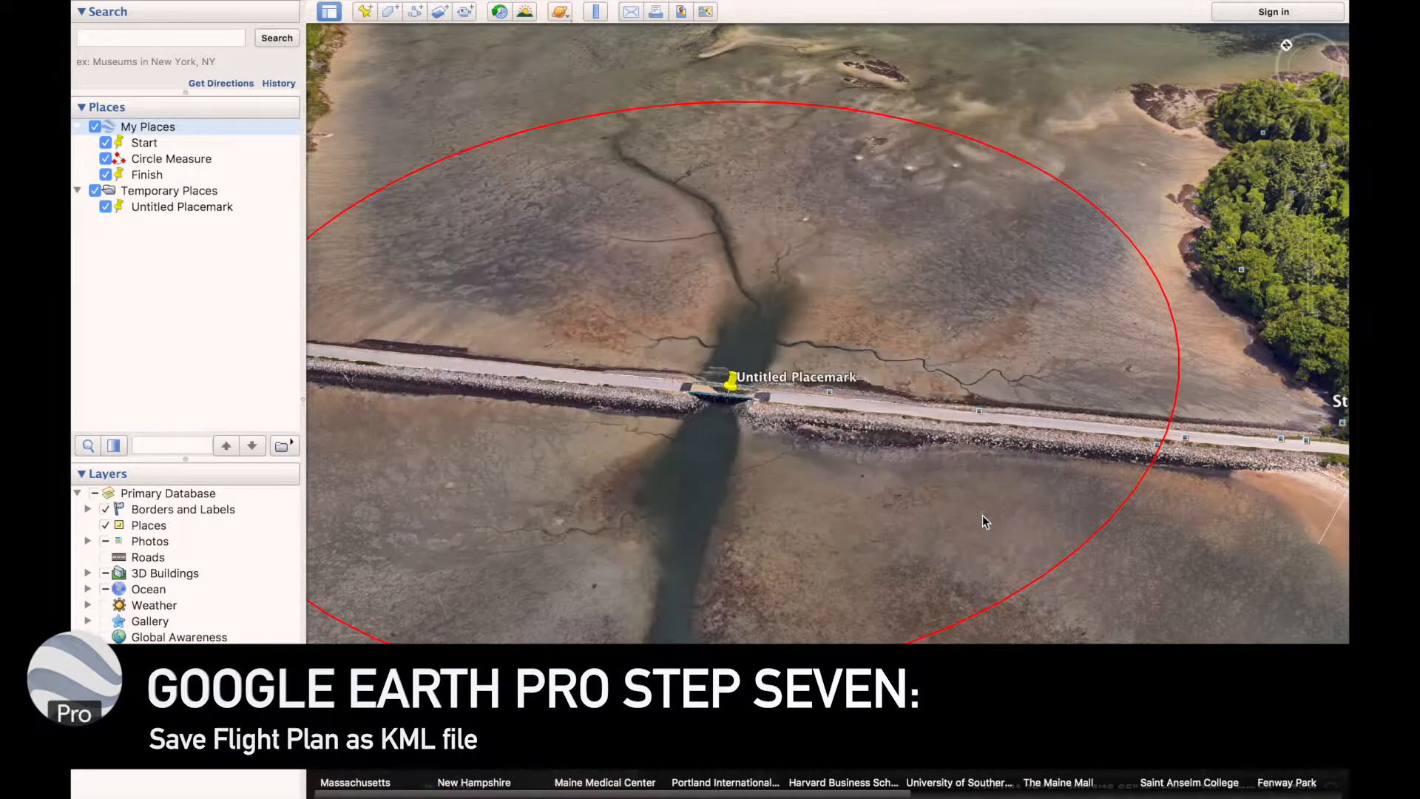
Save Untitled Placemark as a KML file named BridgeCircle-POI in the Missions folder
left_click(185, 208)
right_click(186, 211)
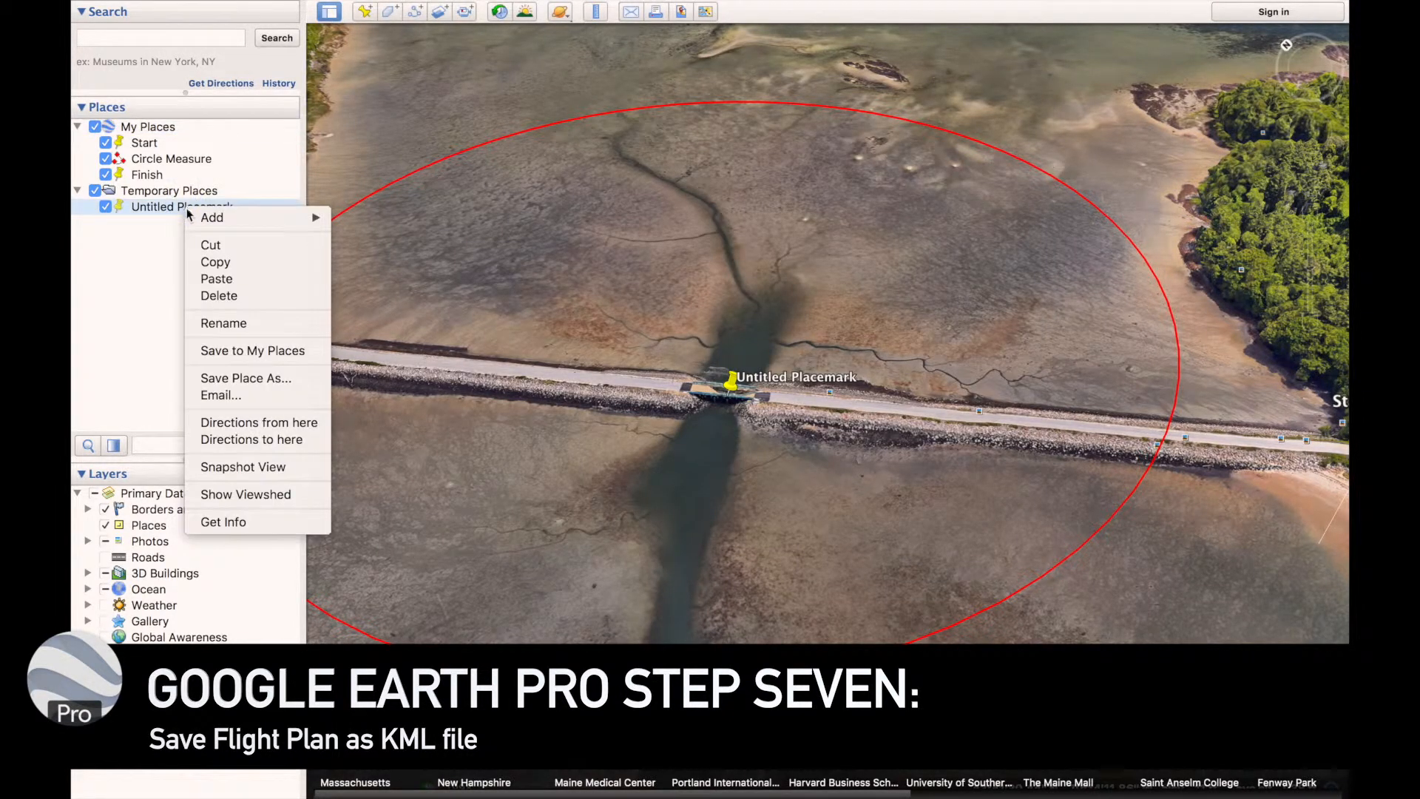
left_click(286, 383)
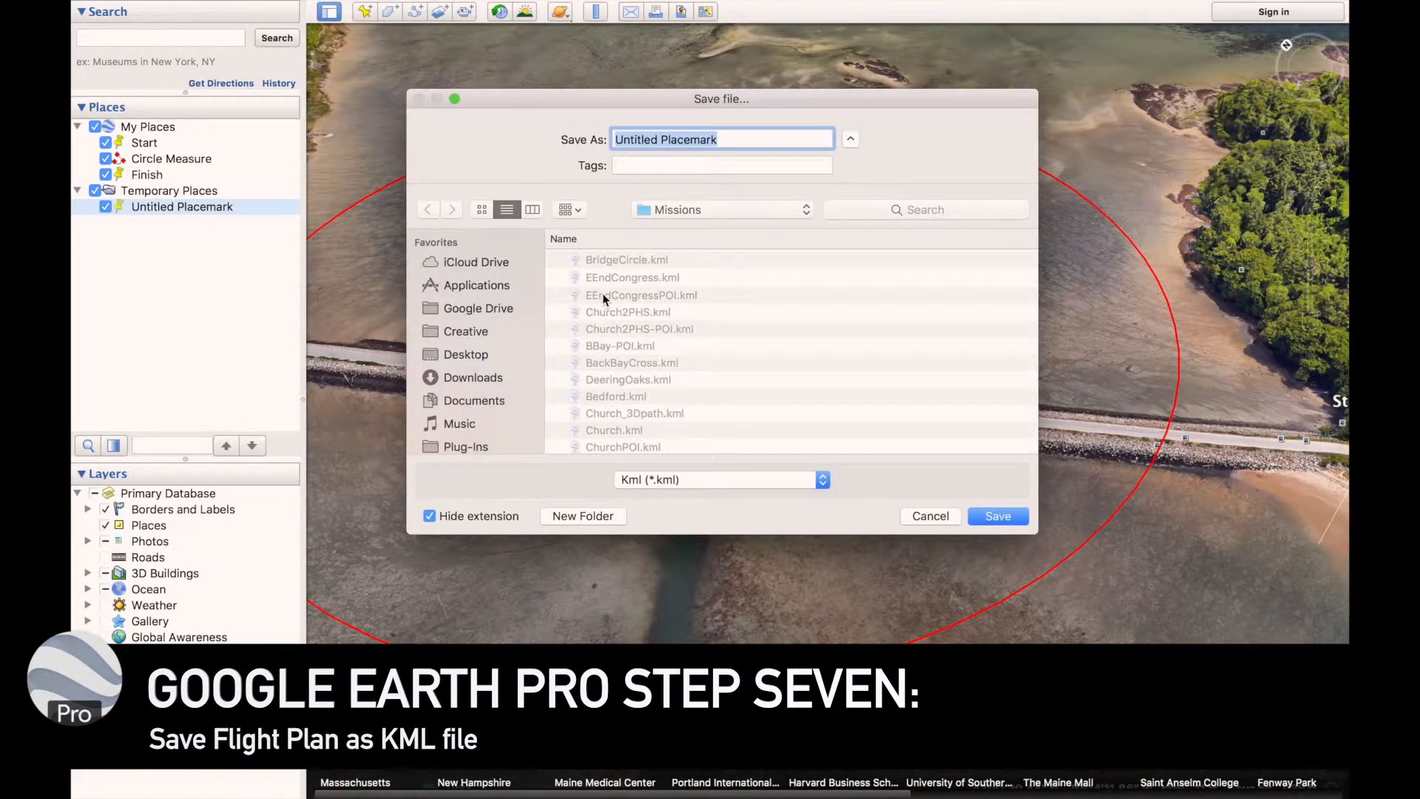
left_click(627, 260)
left_click(697, 139)
type("--")
type("POI")
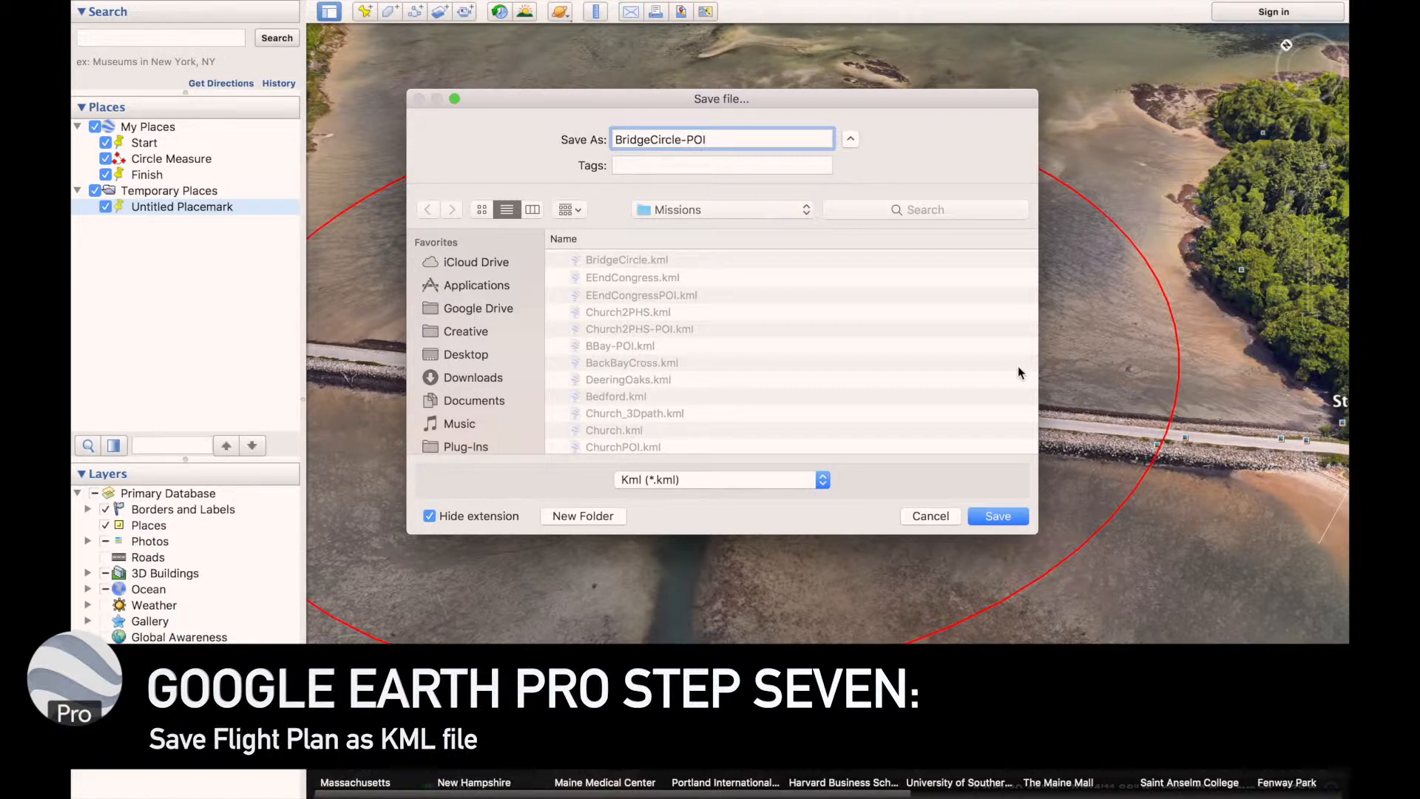
left_click(991, 518)
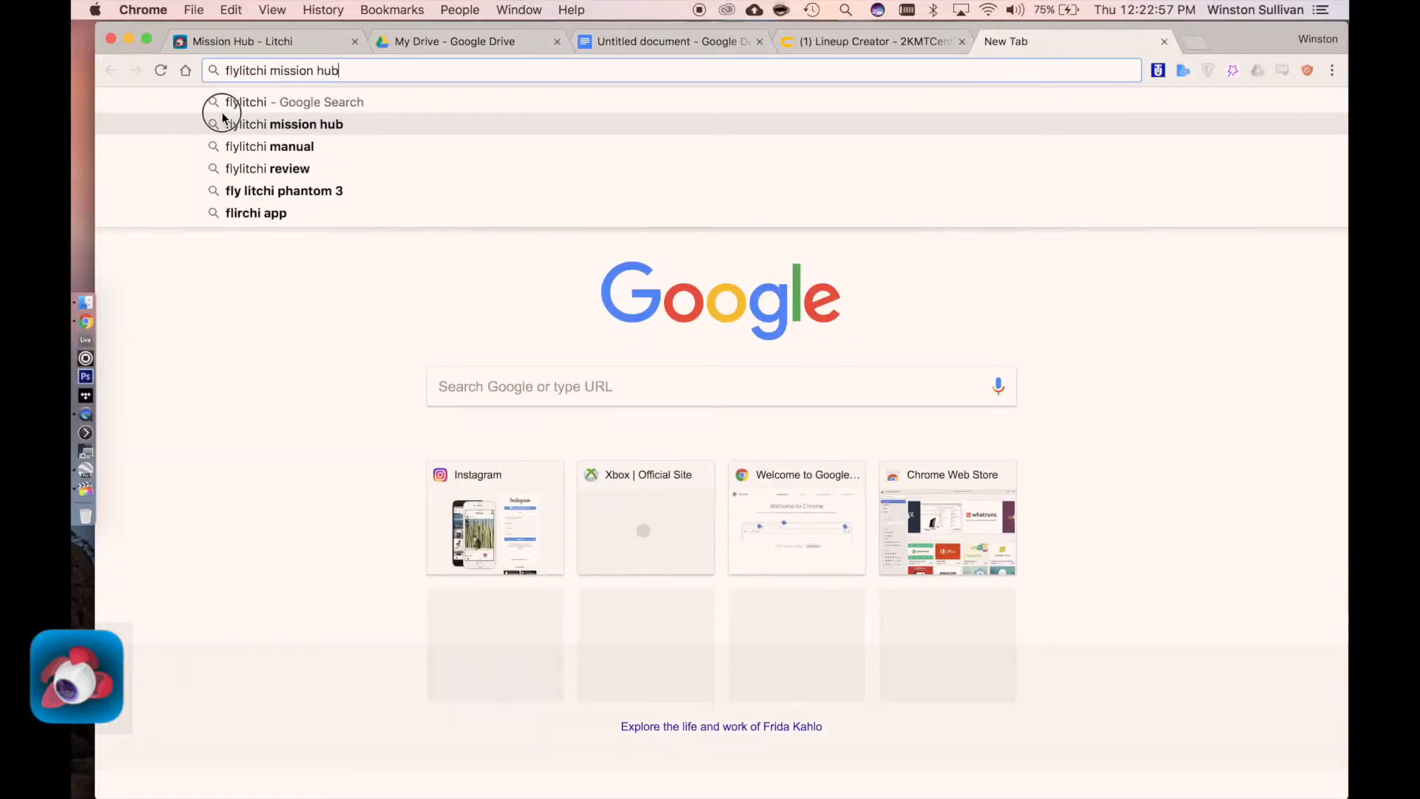
Open the Litchi Mission Hub in Chrome and import BridgeCircle.kml into a new mission
left_click(222, 114)
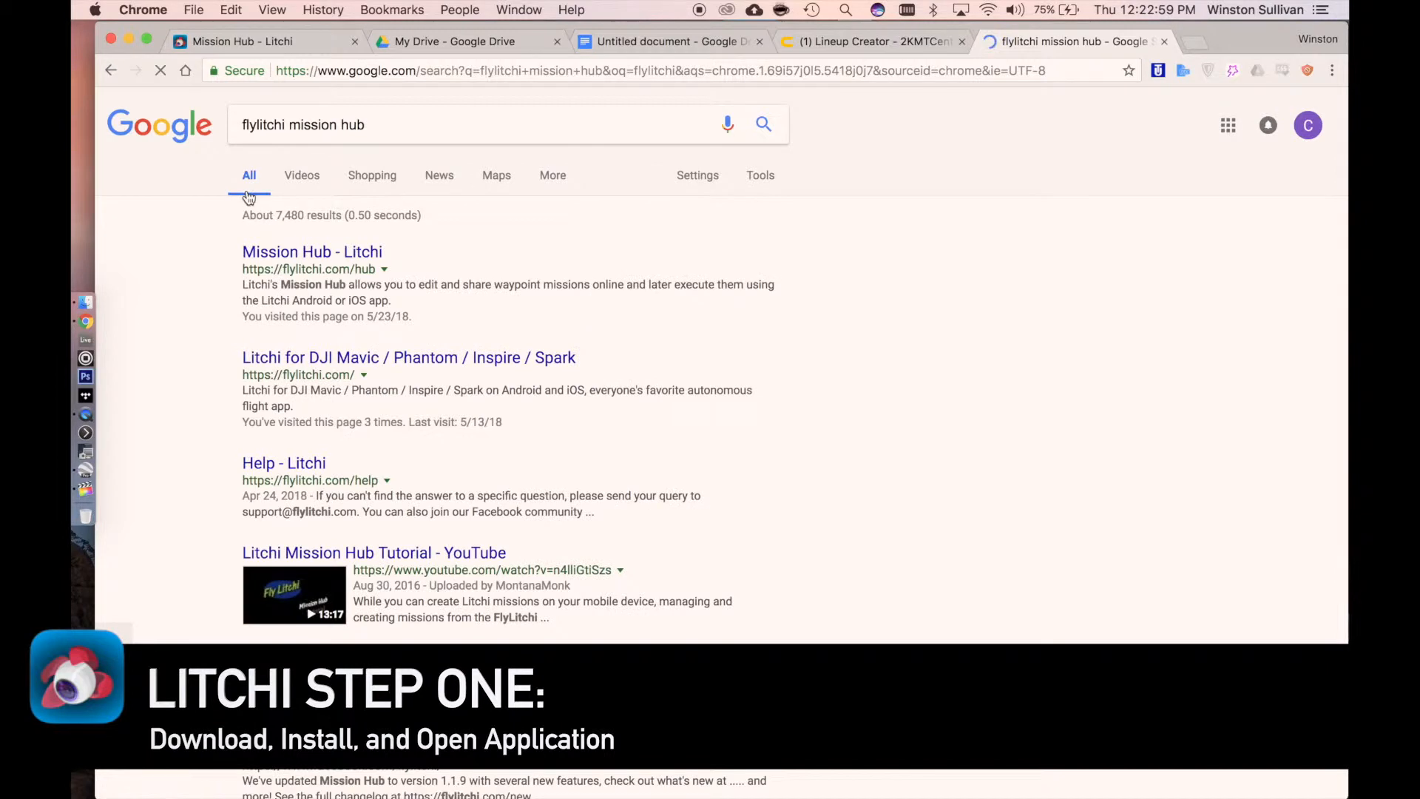
left_click(271, 253)
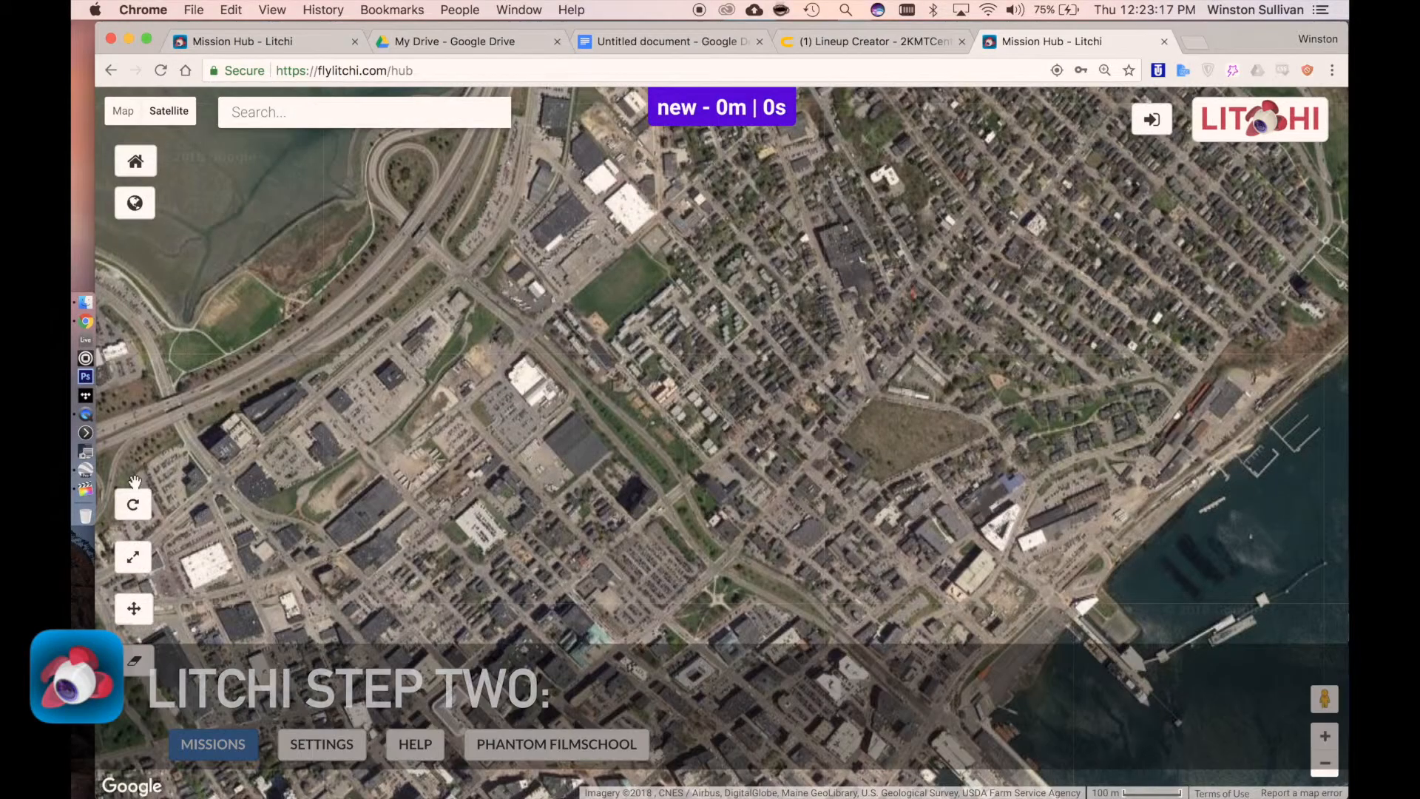
left_click(213, 745)
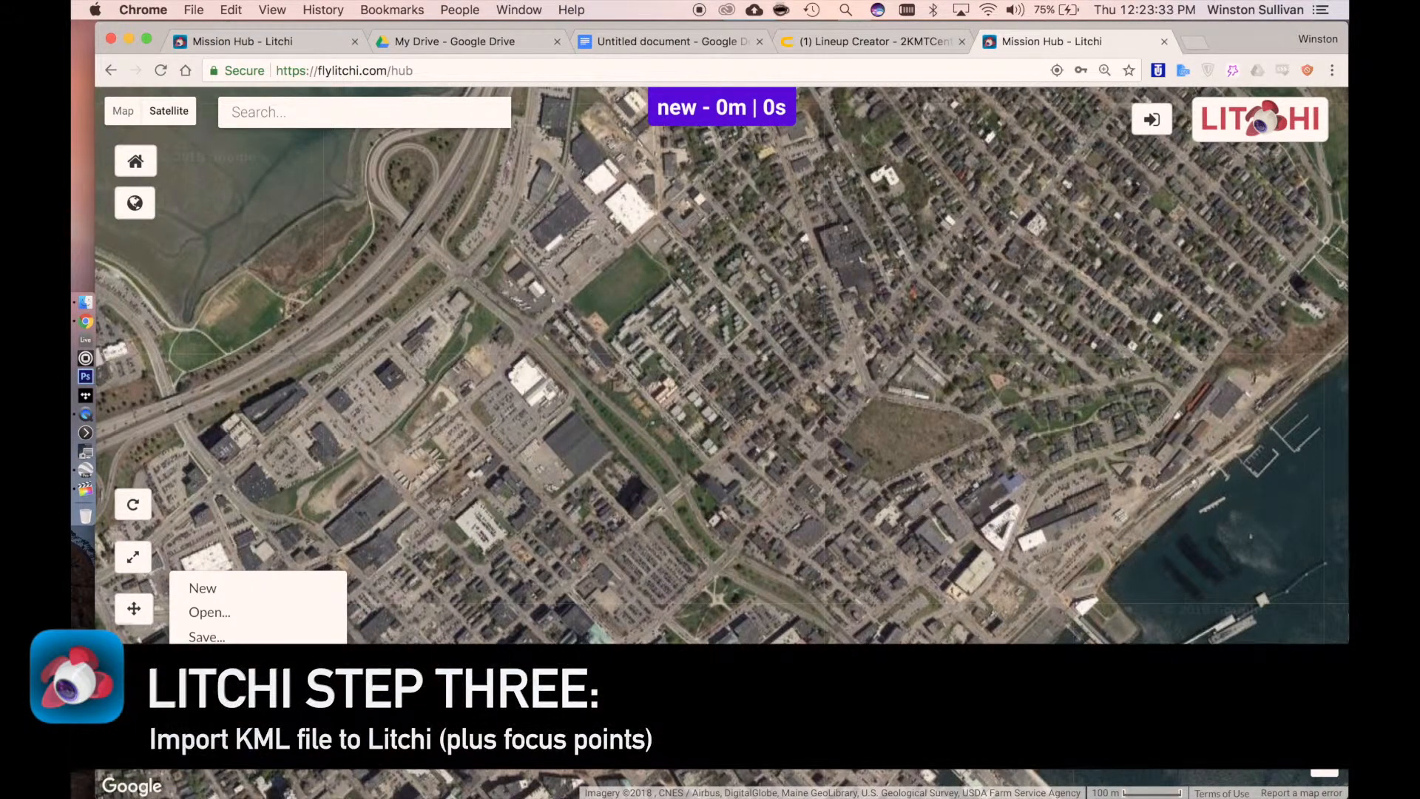
left_click(210, 663)
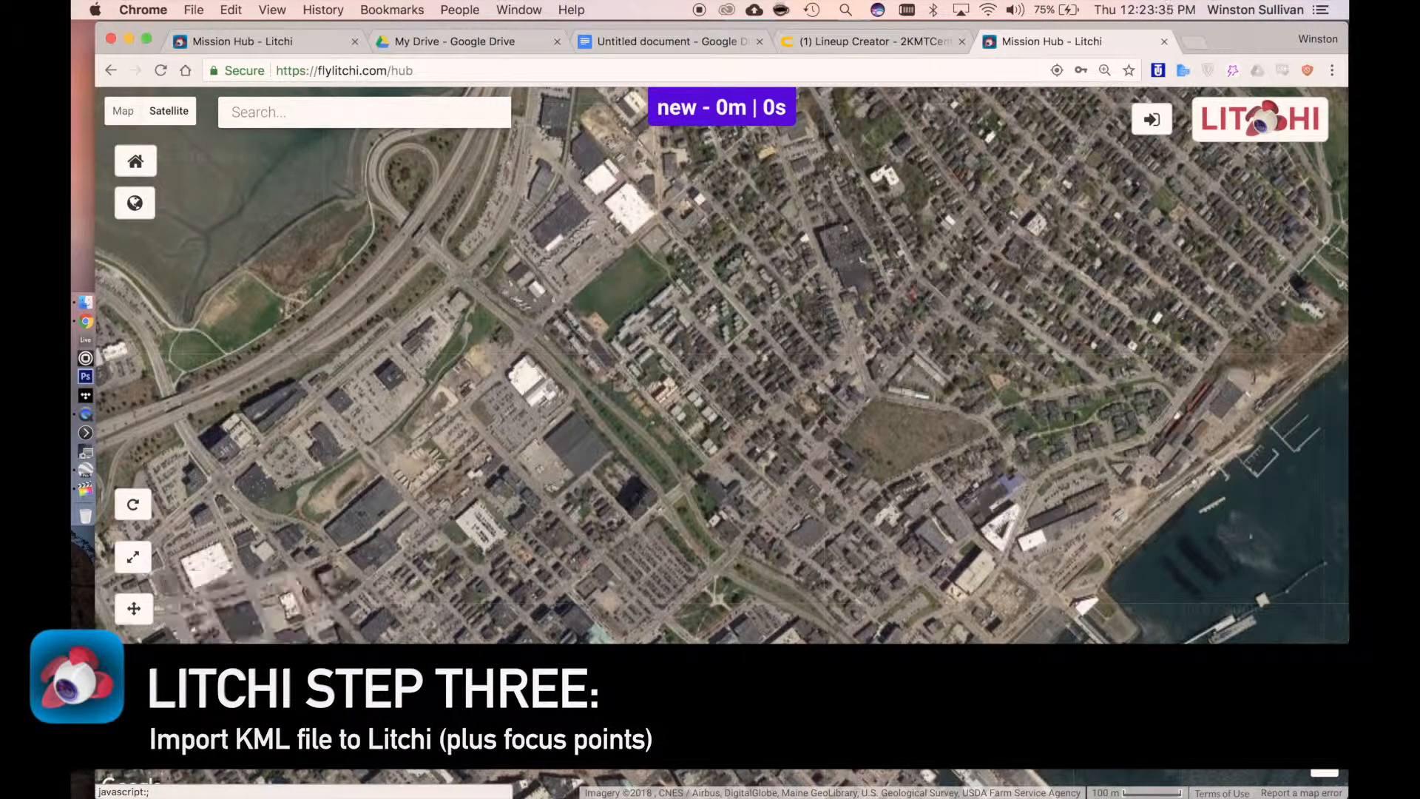
left_click(375, 370)
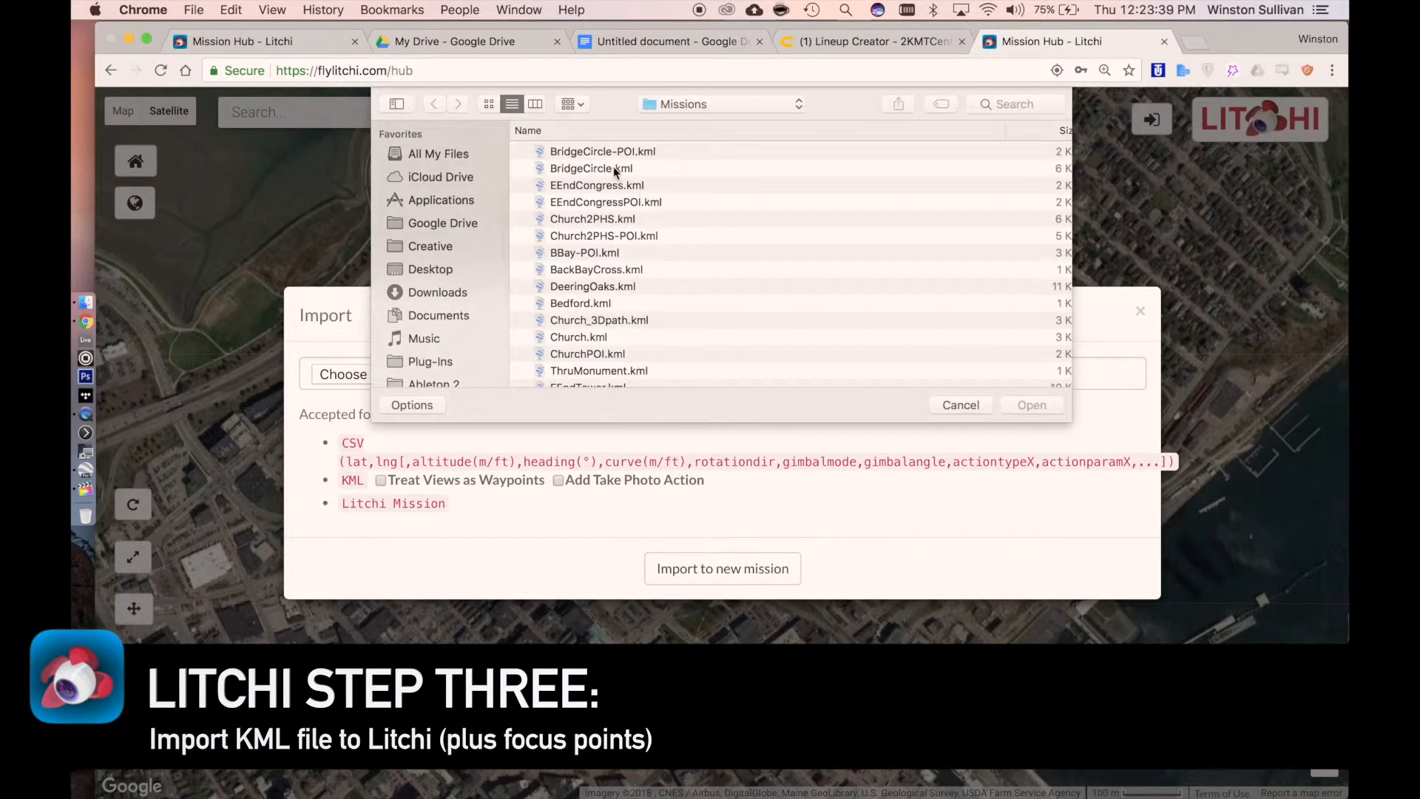
left_click(614, 167)
double_click(613, 167)
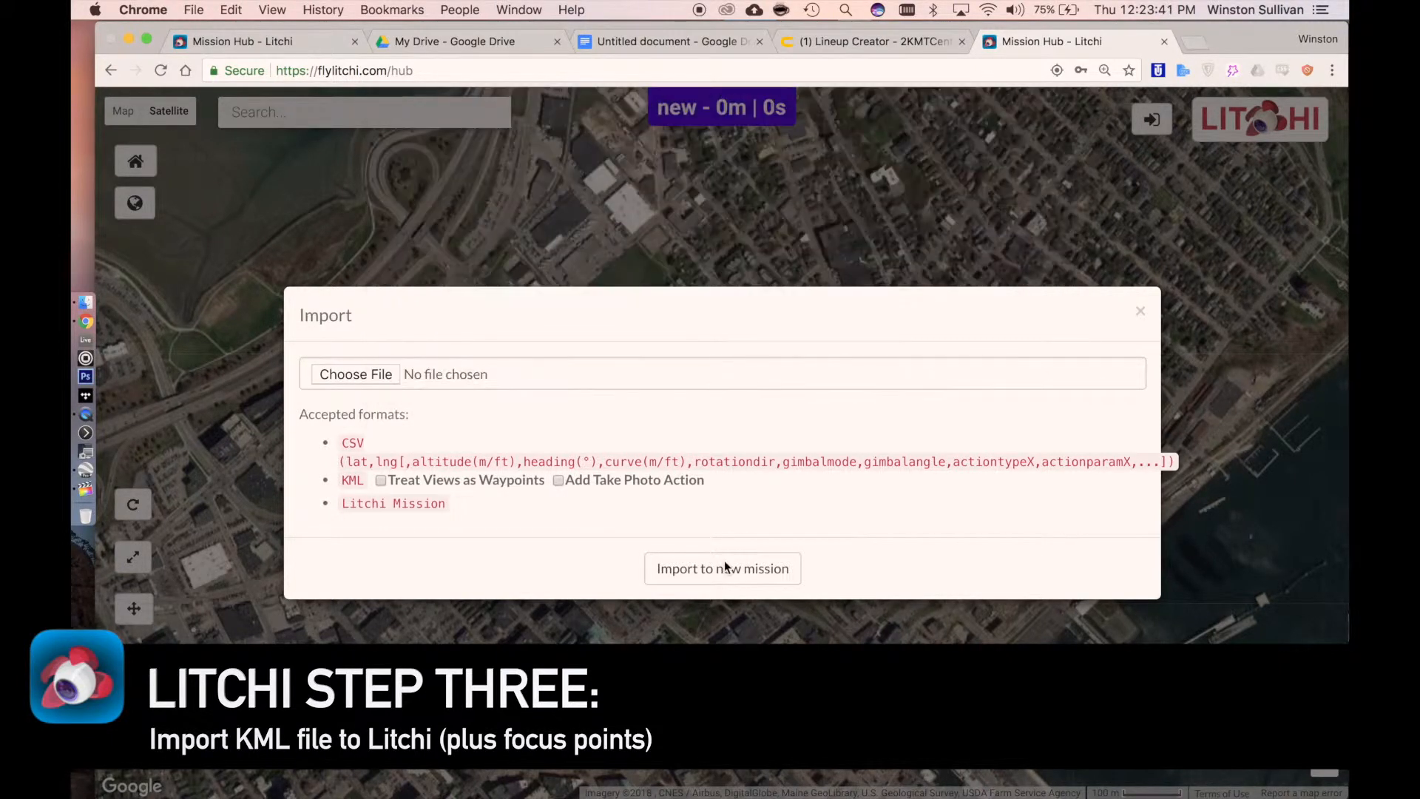
left_click(727, 583)
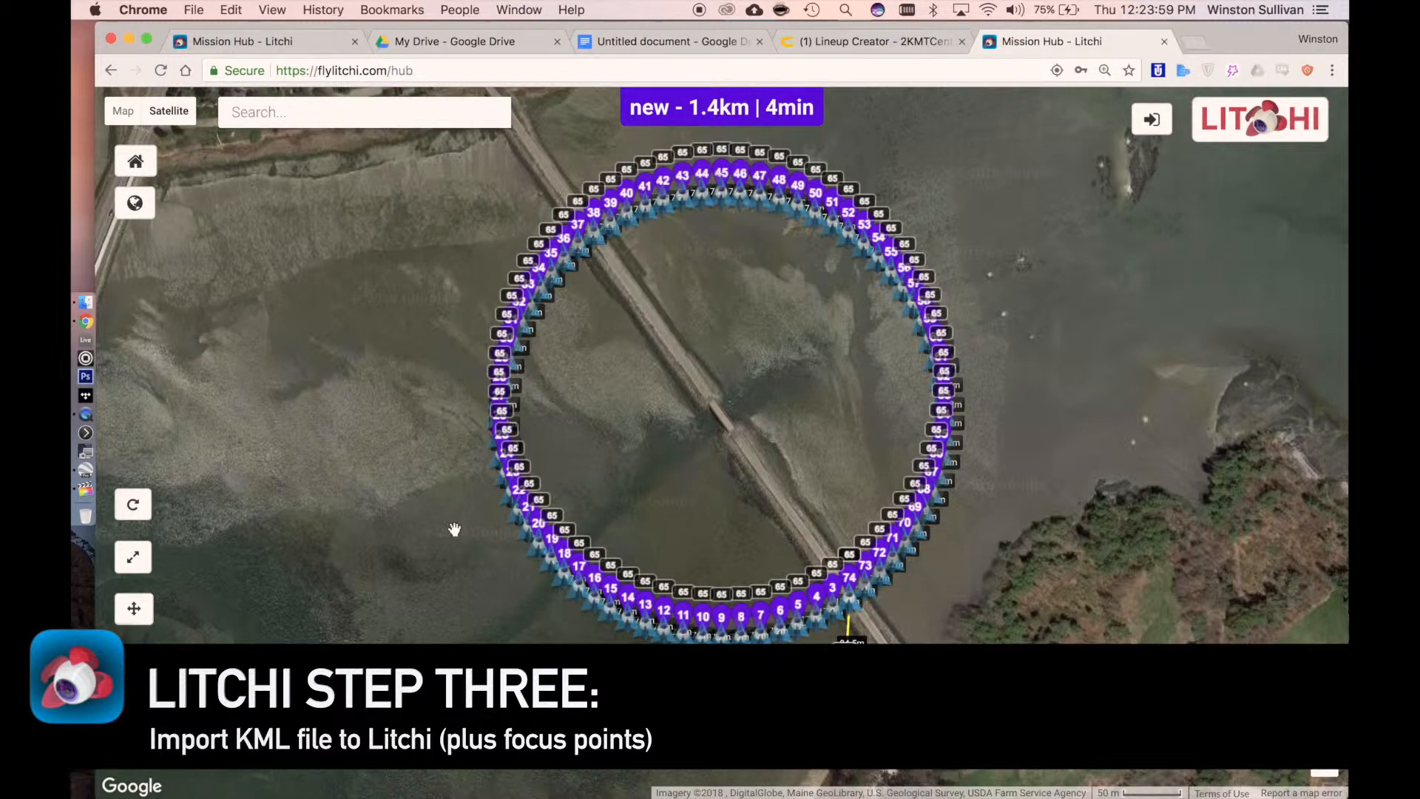
Open a second Mission Hub in a separate tab and import BridgeCircle-POI.kml into a new mission there
left_click(160, 71, "super")
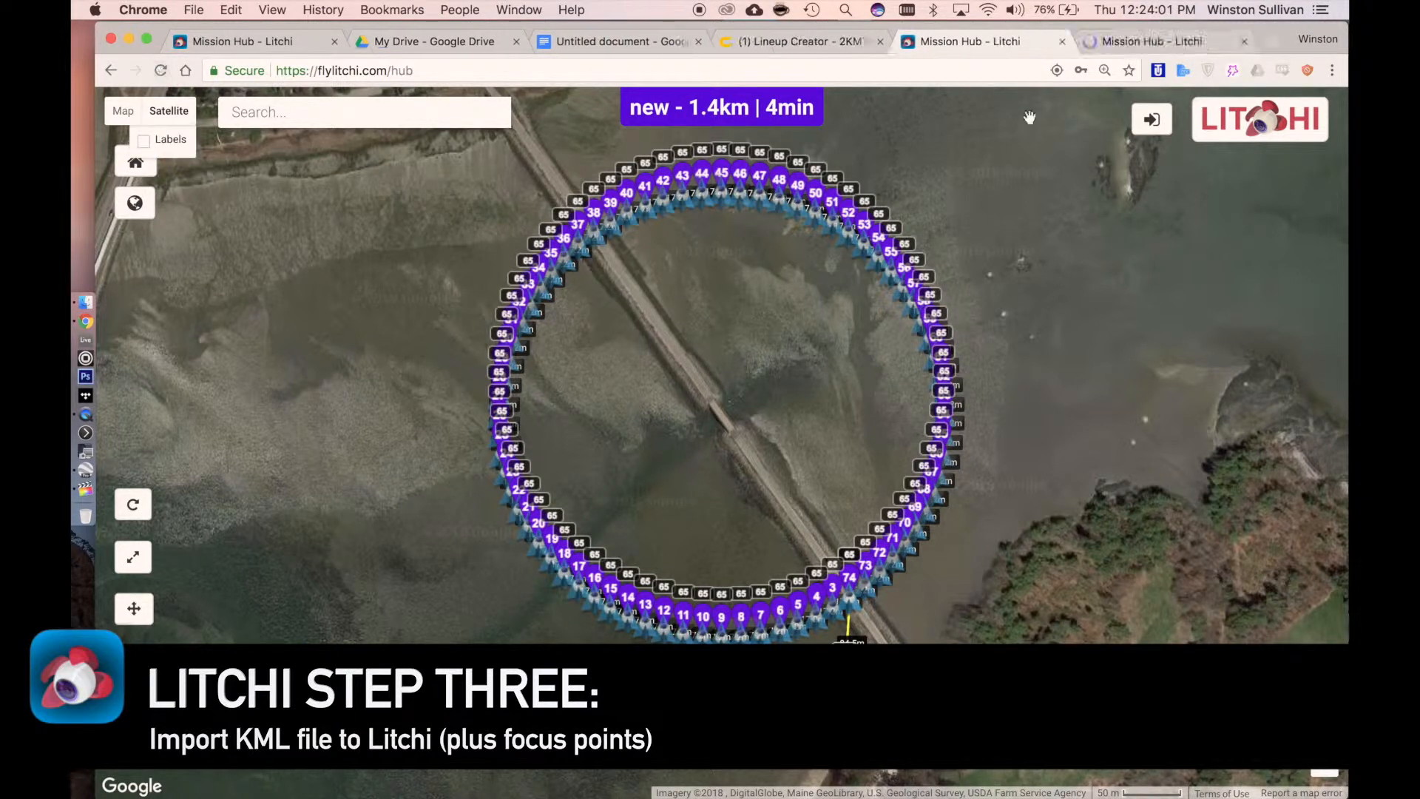
left_click(1132, 41)
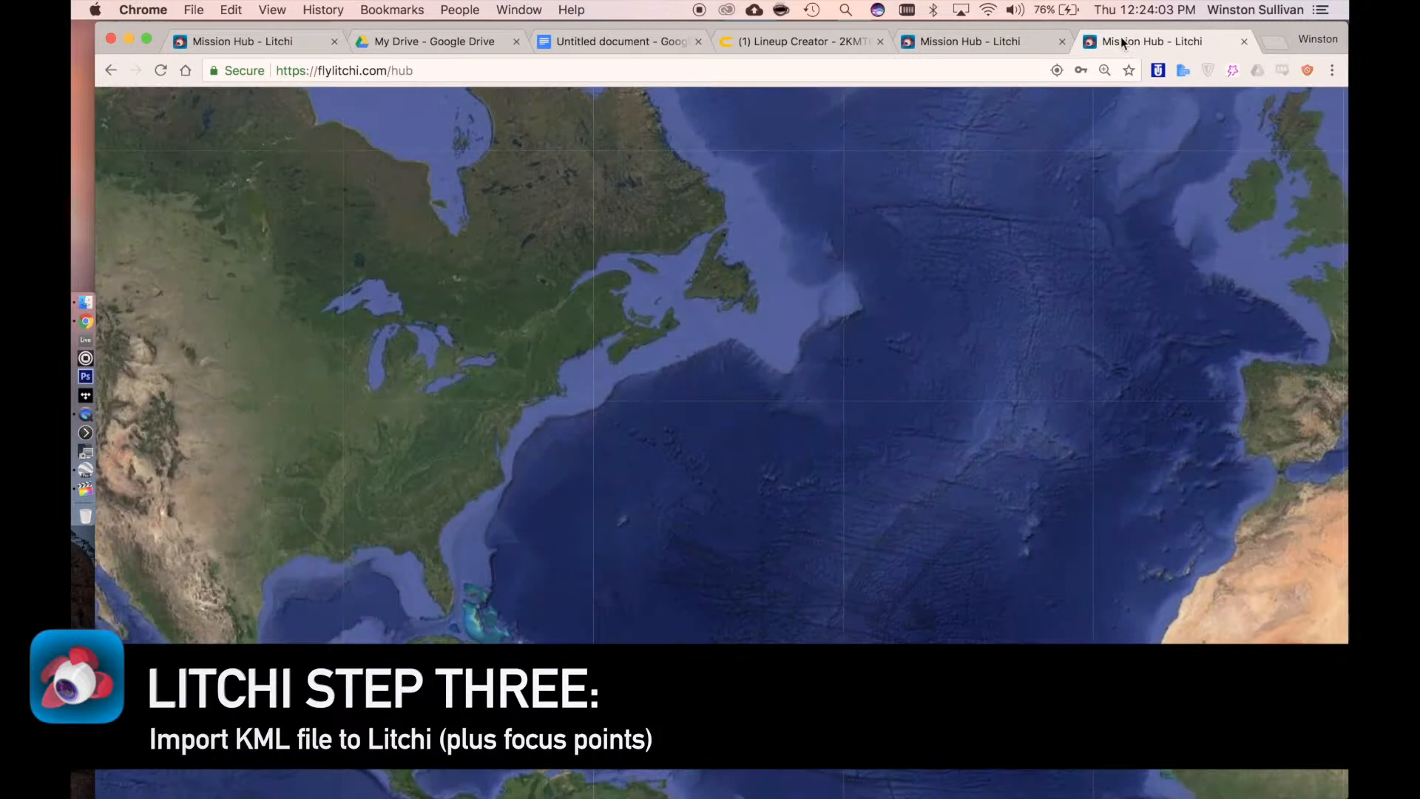
left_click(216, 742)
left_click(237, 658)
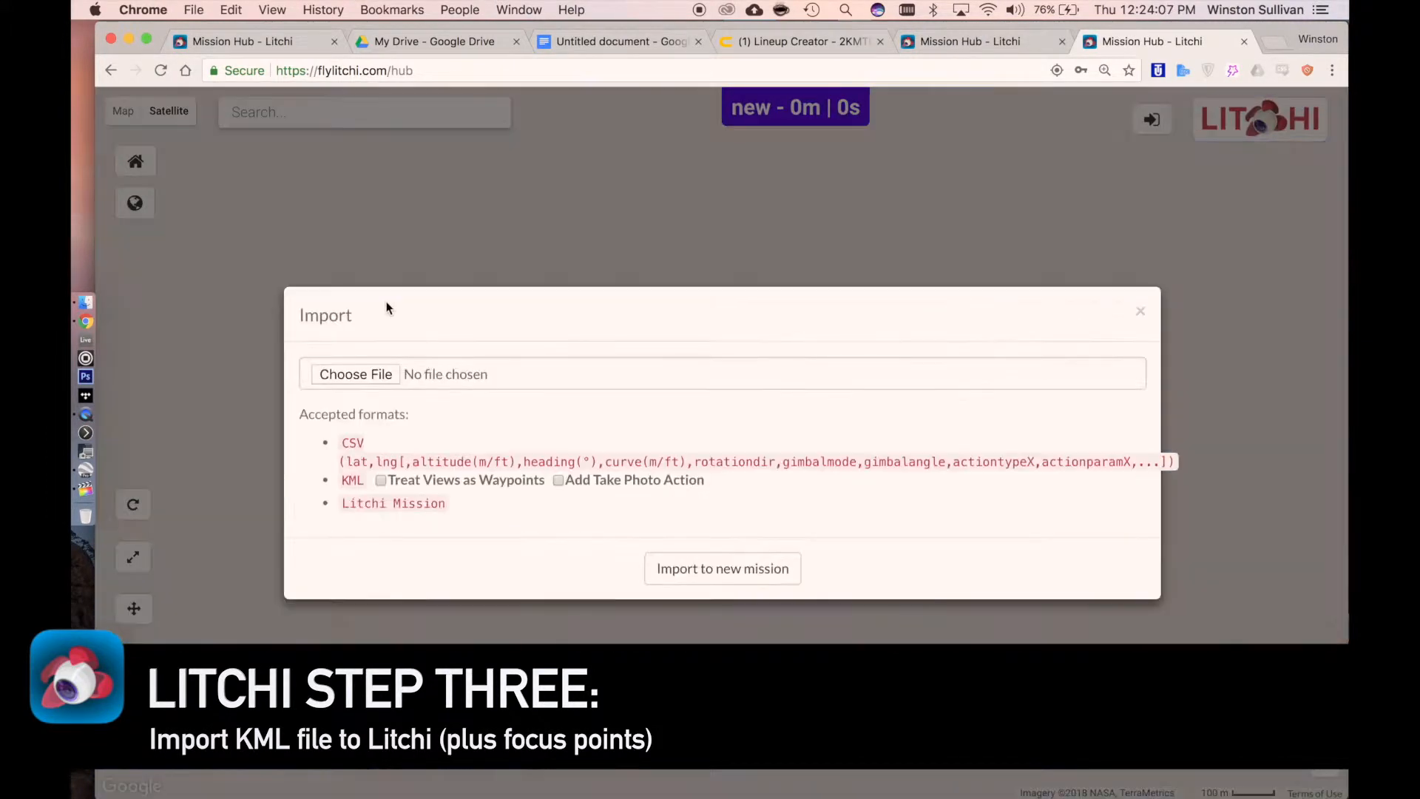
left_click(371, 372)
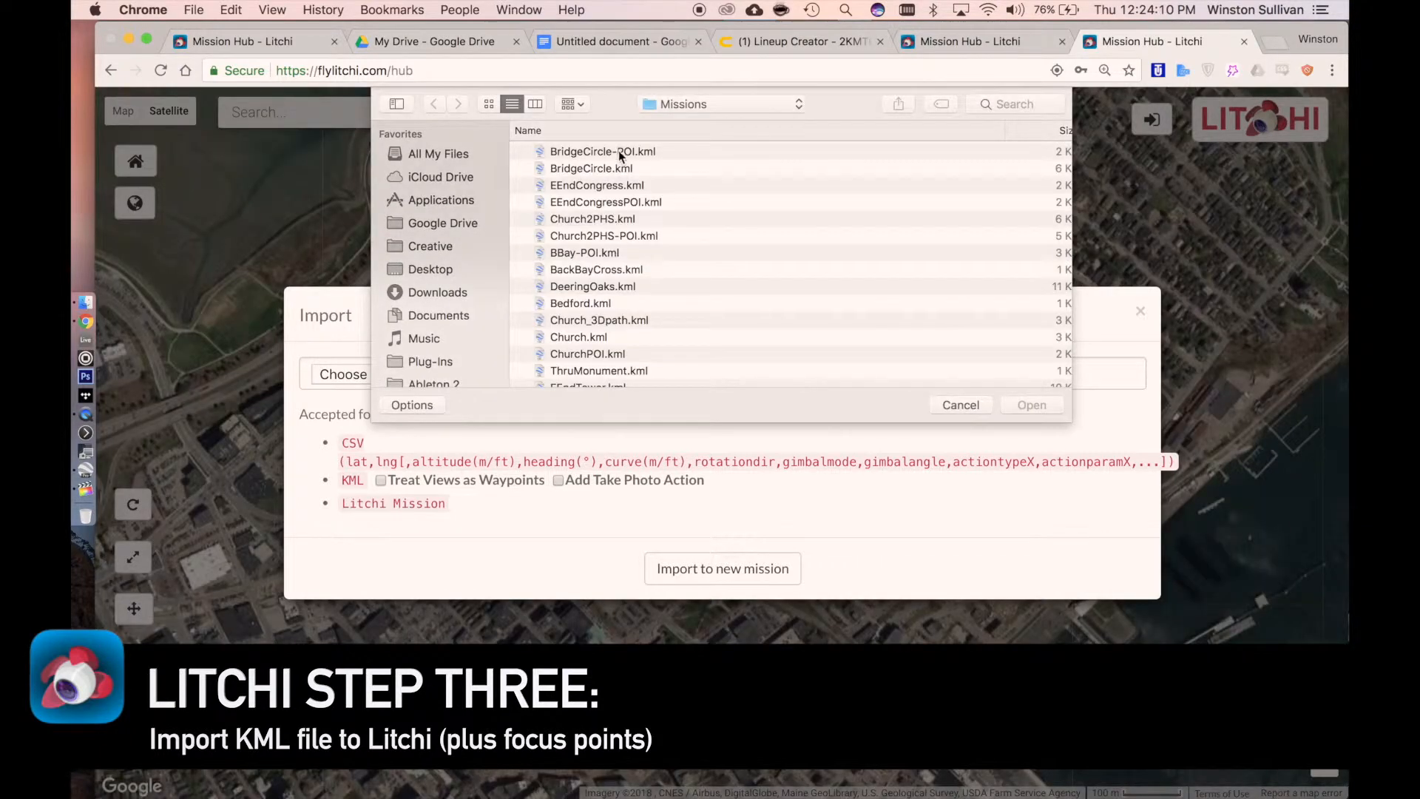
left_click(618, 151)
double_click(618, 151)
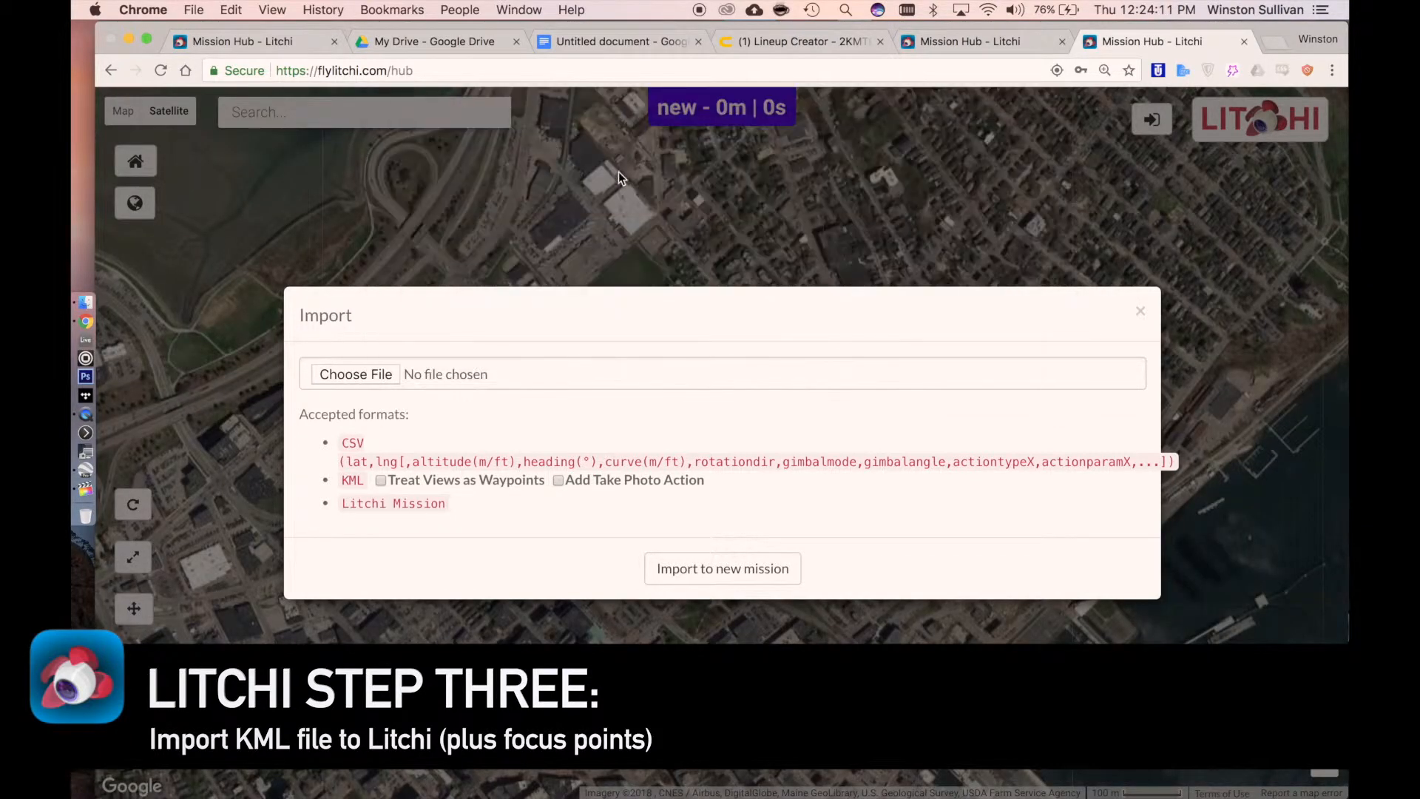
left_click(693, 577)
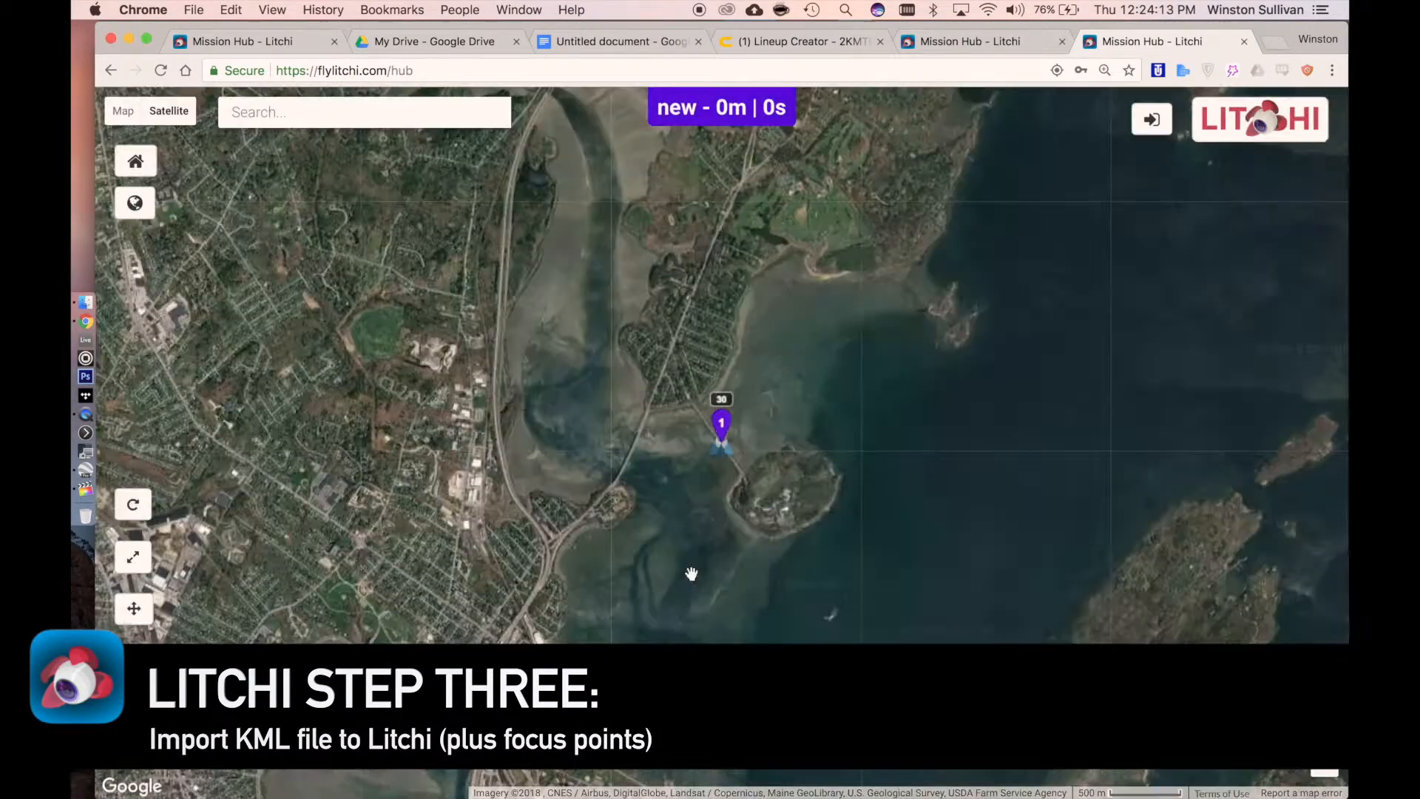
Copy the coordinates from the imported focus point's waypoint 1 settings and close that mission's tab
left_click(723, 427)
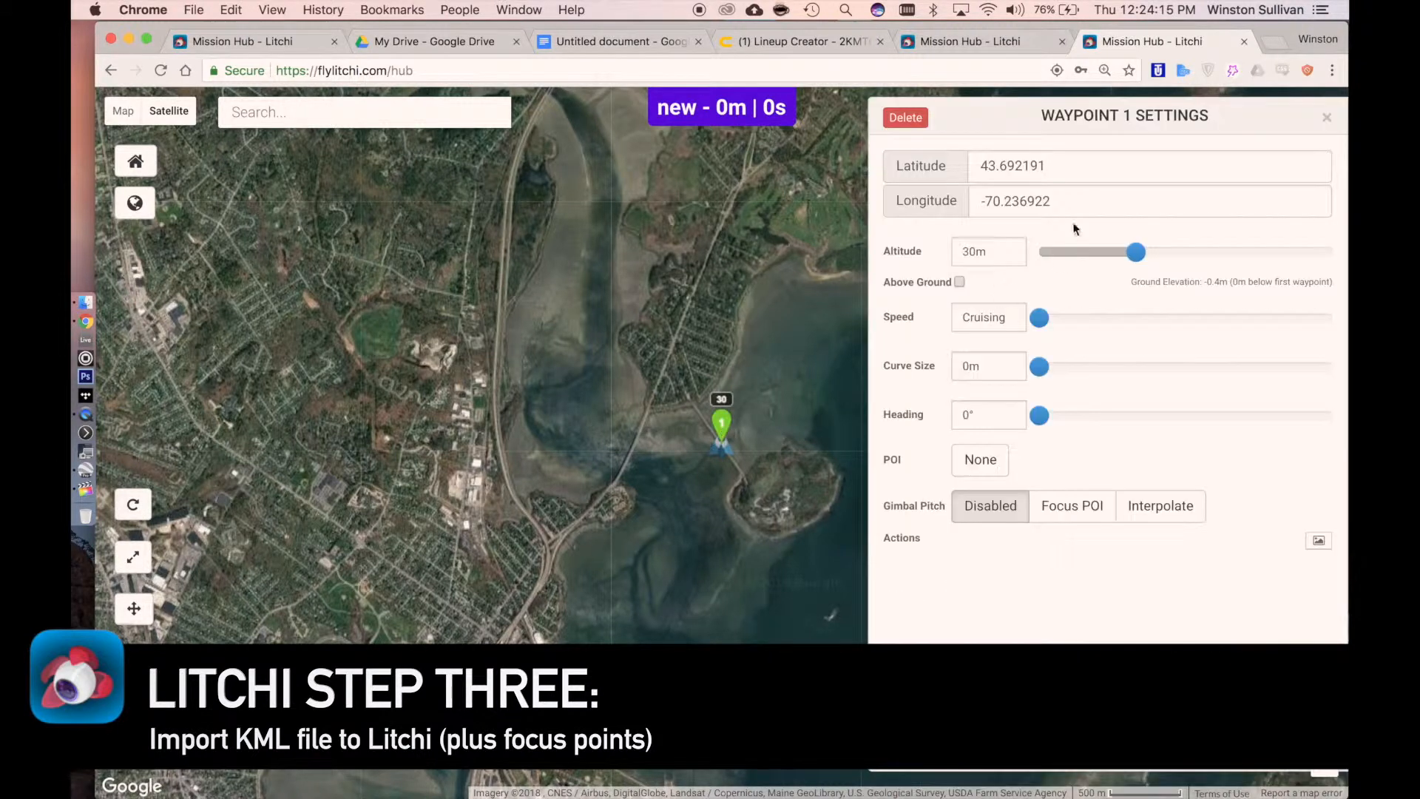
triple_click(1056, 174)
key("super+c")
key("super+x")
triple_click(982, 200)
key("super+v")
triple_click(981, 200)
key("BackSpace")
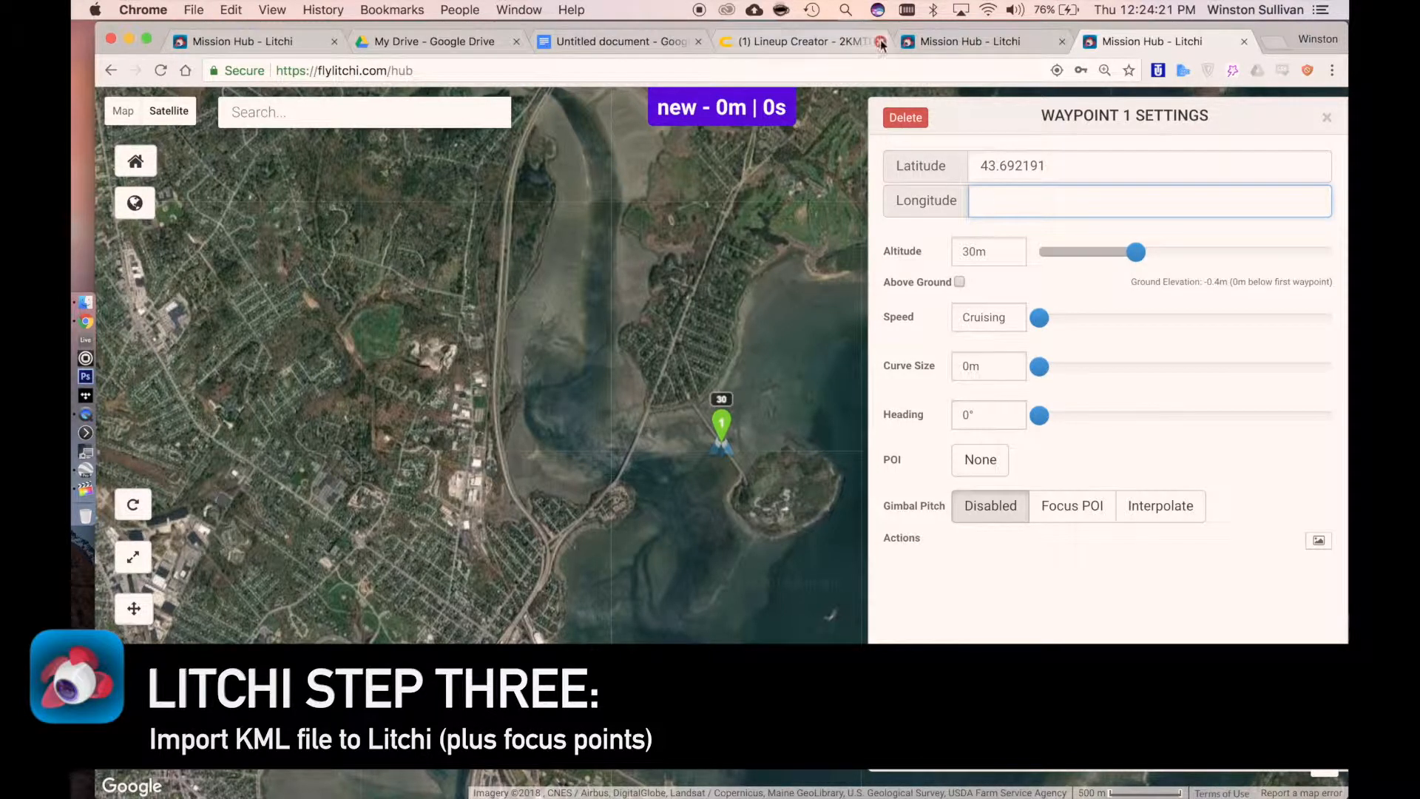
key("super+w")
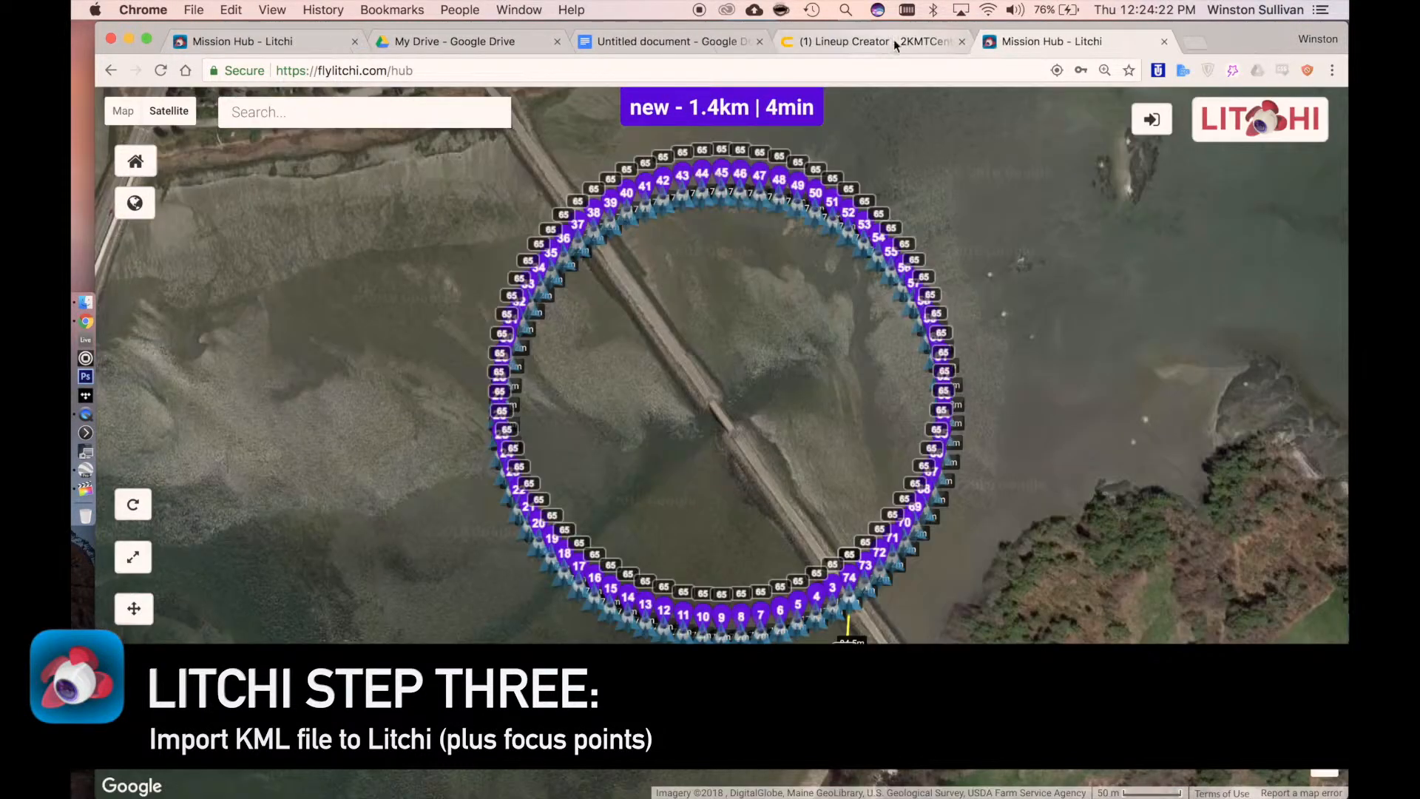
Add a point of interest on the bridge at the circle's centre and set its altitude to 0 m
left_click(723, 417, "shift")
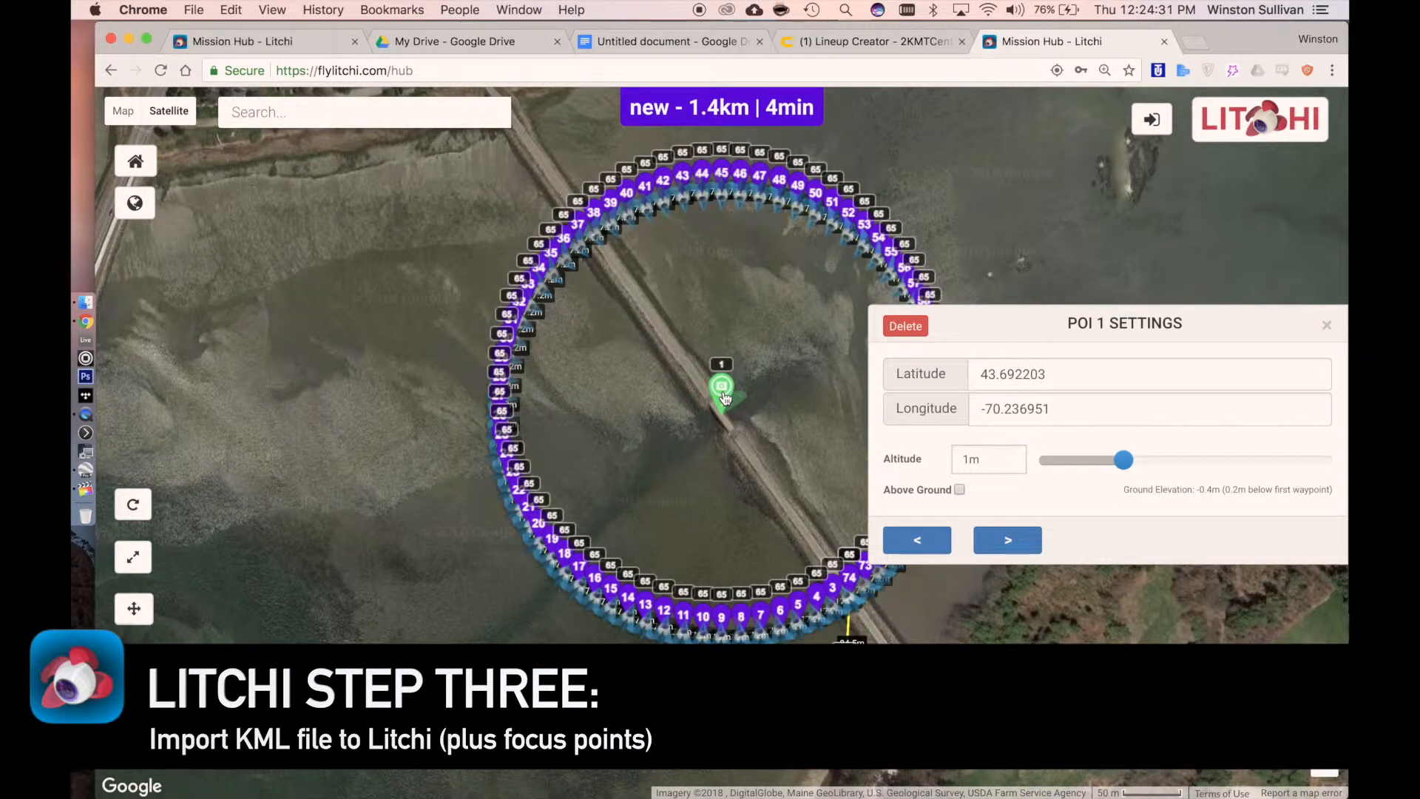
double_click(981, 459)
type("0")
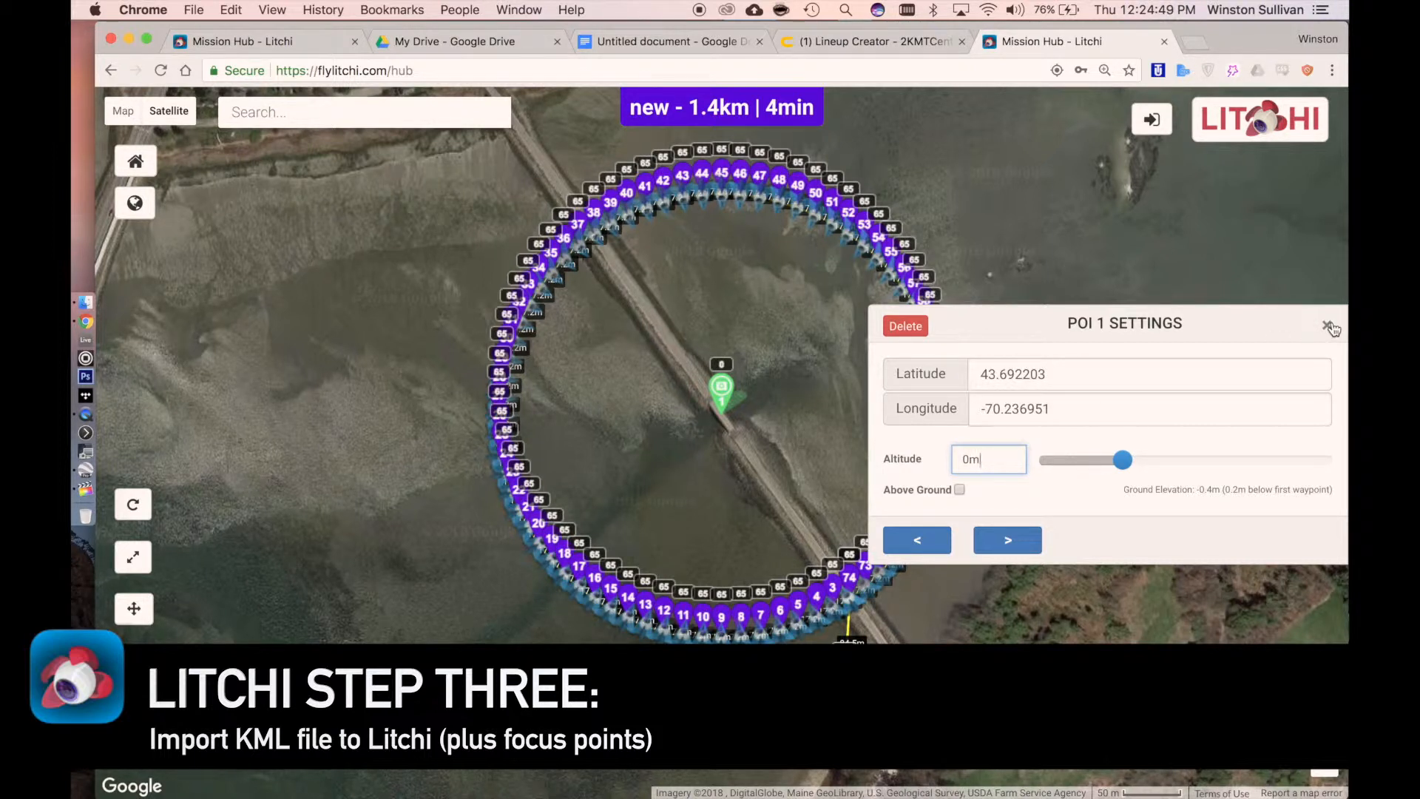
left_click(1330, 327)
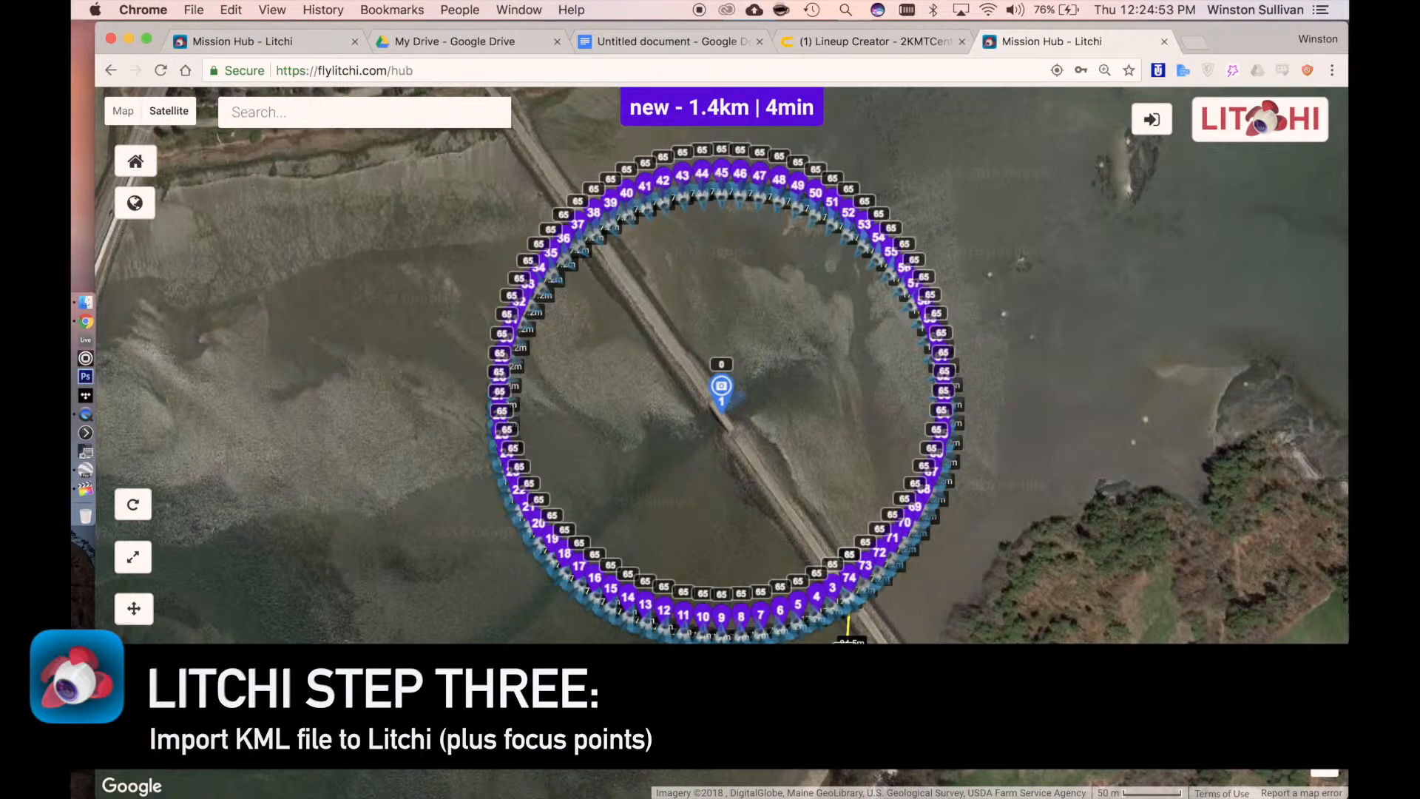
Configure the mission with Focus POI gimbal pitch, 100% default curve size, 54.0 km/h cruising and maximum speeds, and Back to 1 as finish action
left_click(846, 678)
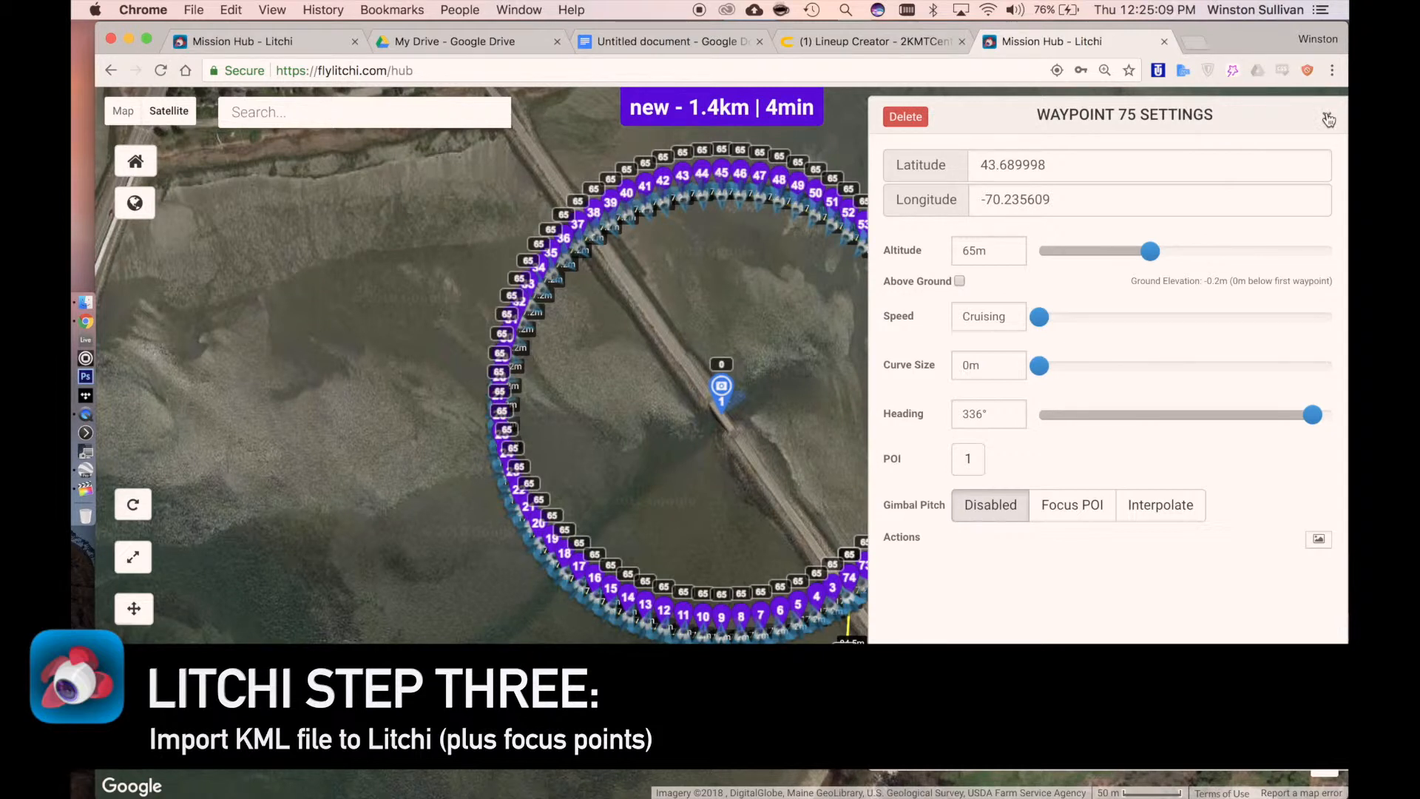
left_click(762, 616)
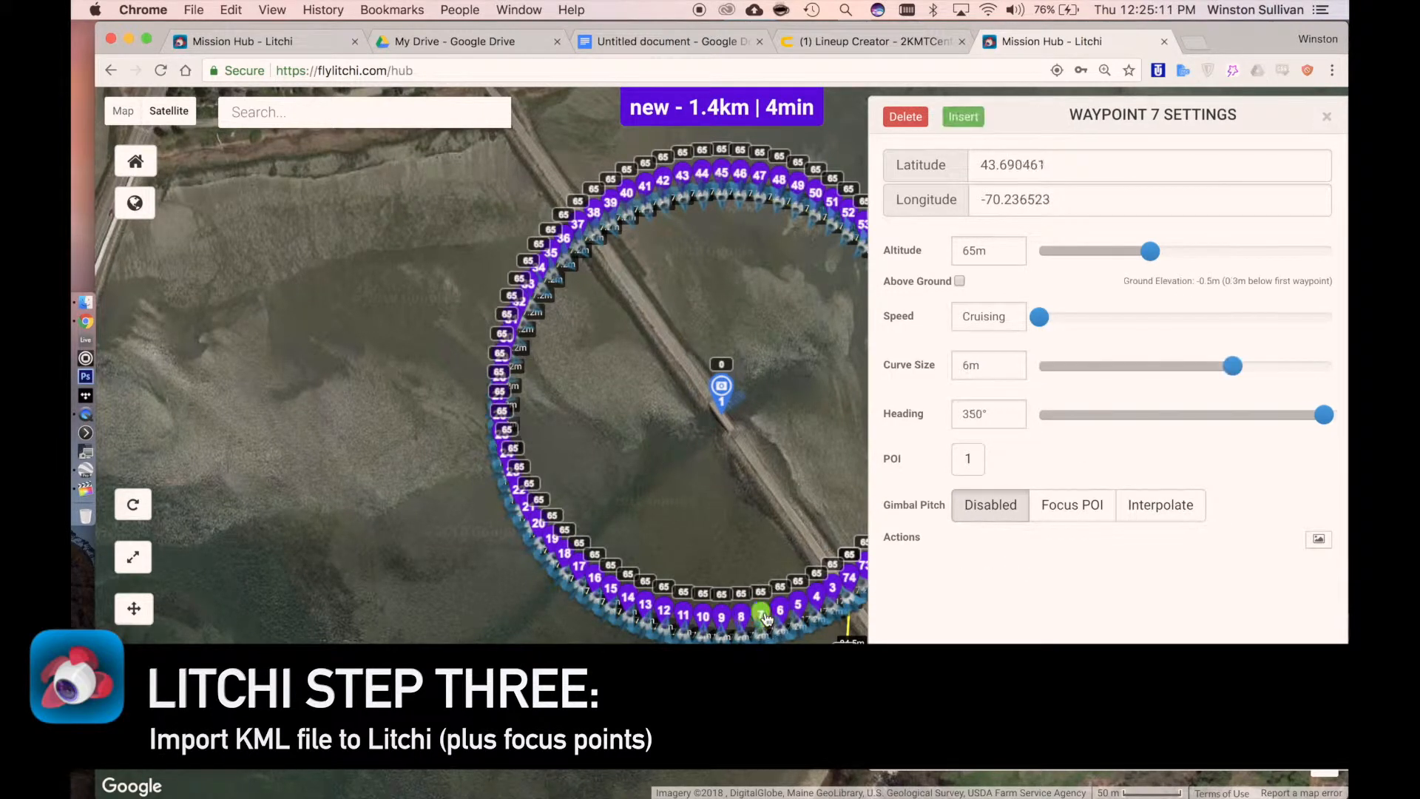
left_click(1331, 119)
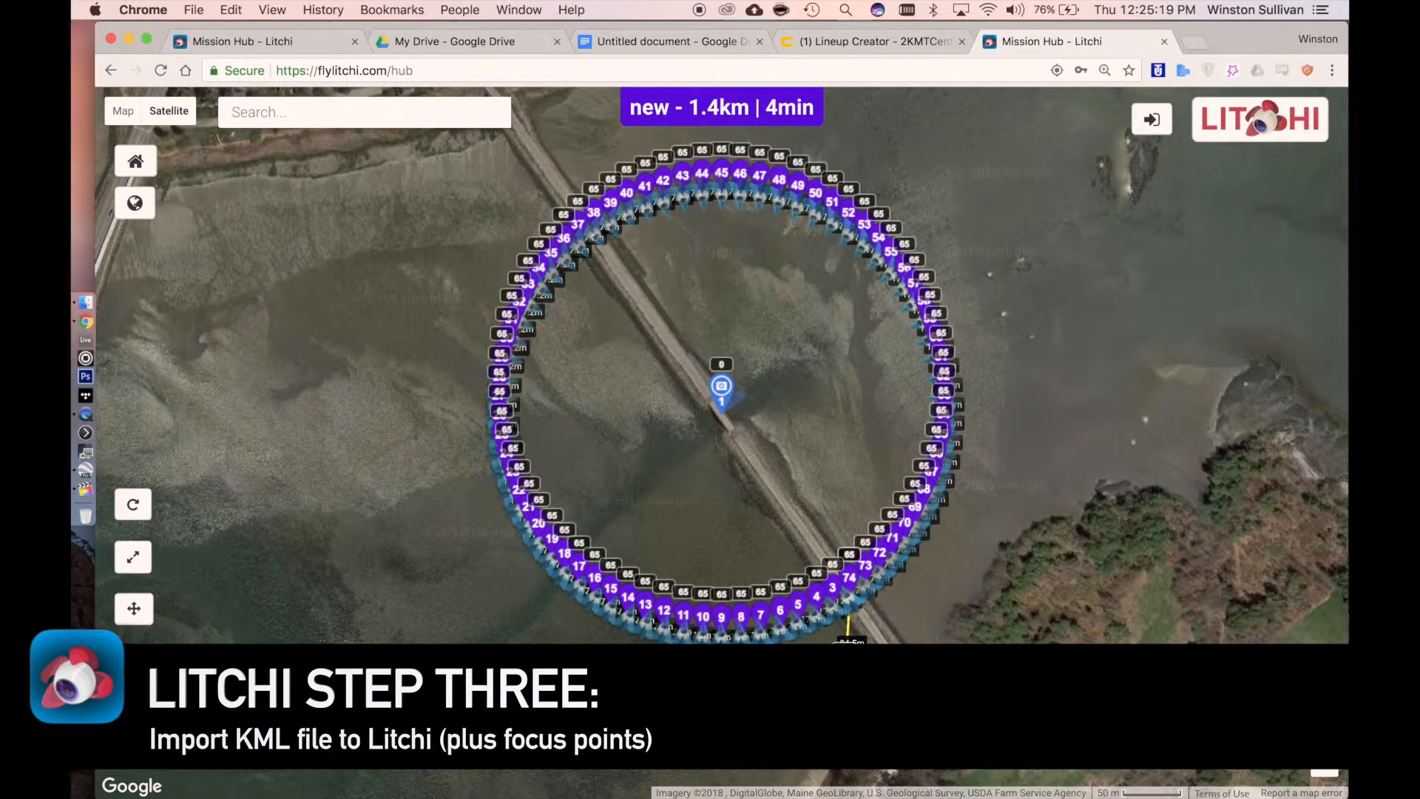
left_click(296, 746)
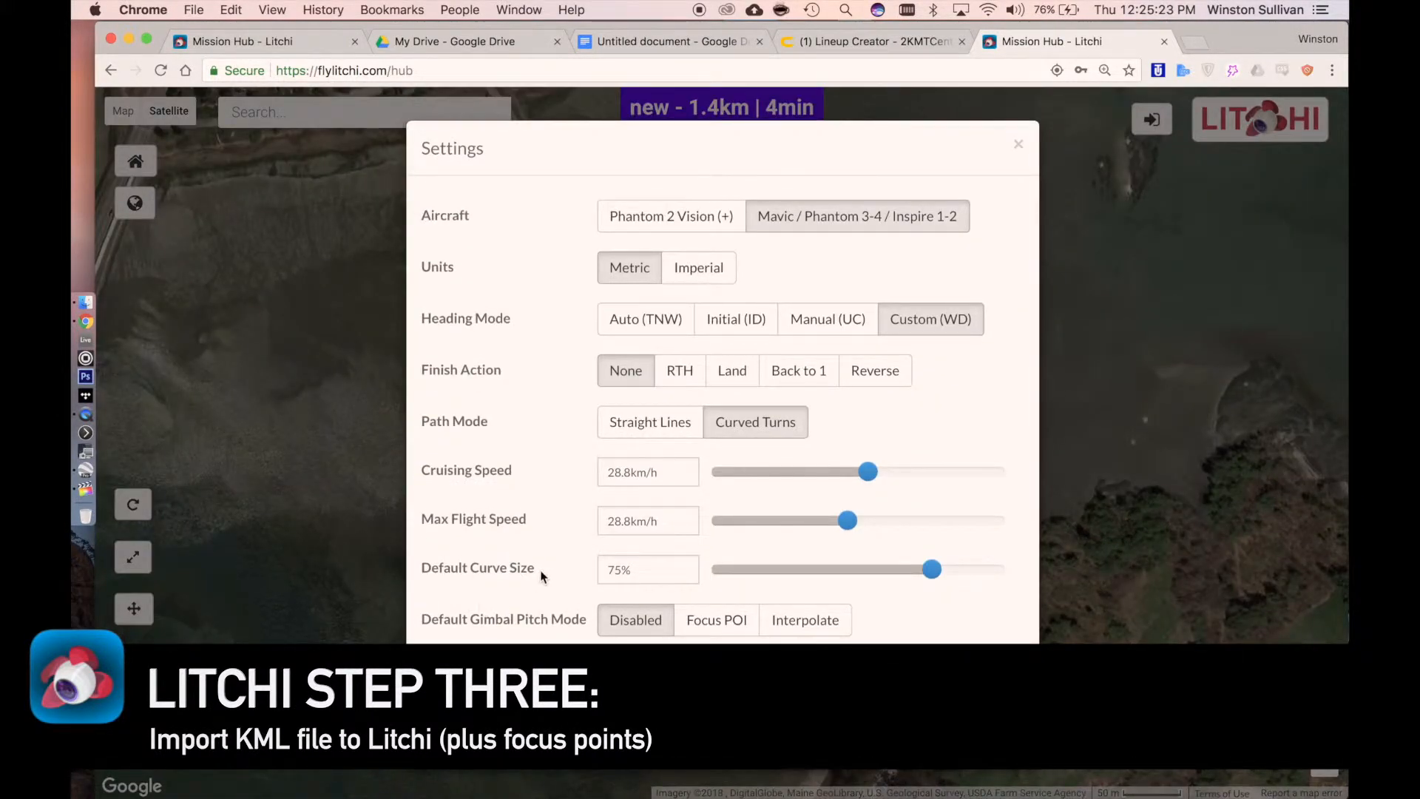
left_click(706, 619)
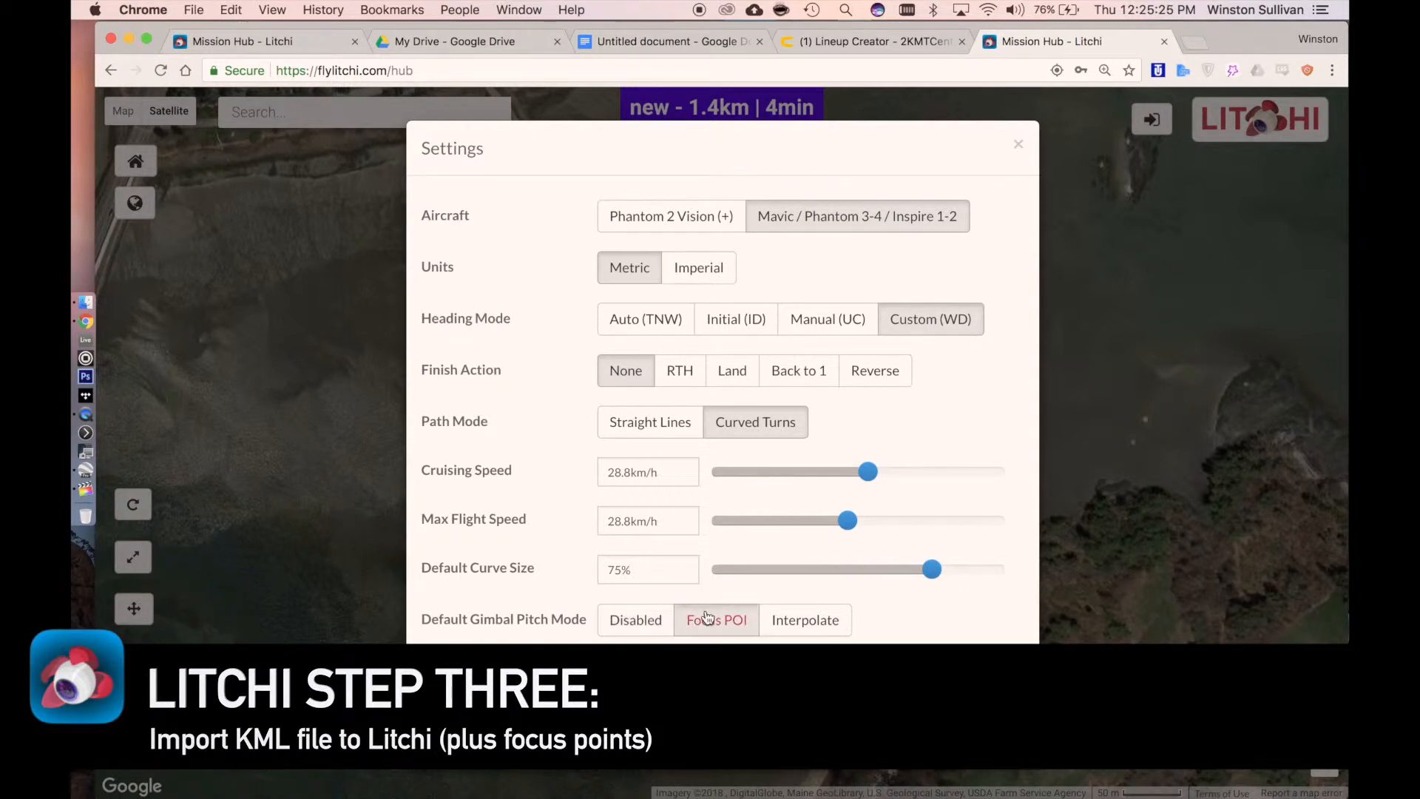
left_click_drag(932, 569, 1033, 586)
left_click_drag(848, 520, 1020, 518)
left_click(1003, 471)
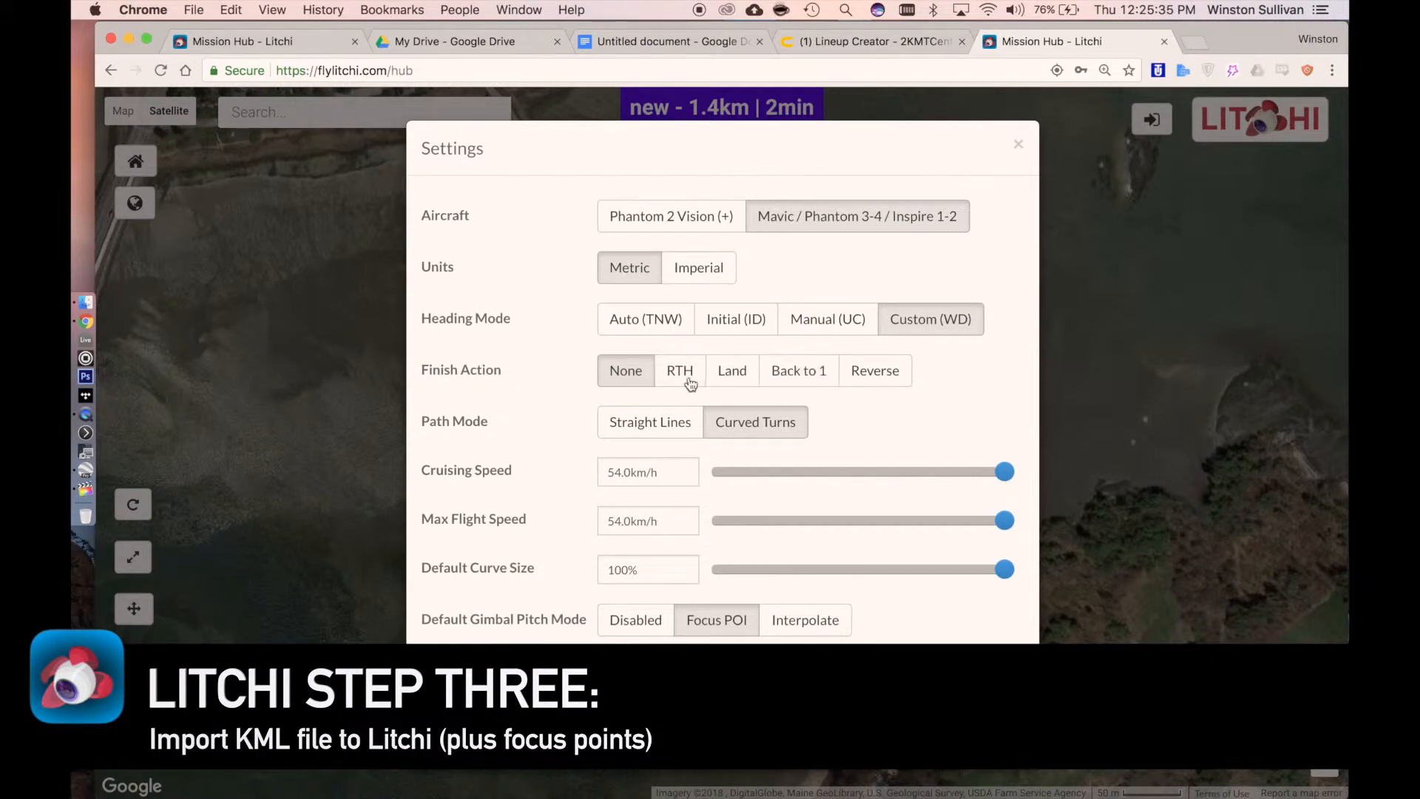
left_click(779, 375)
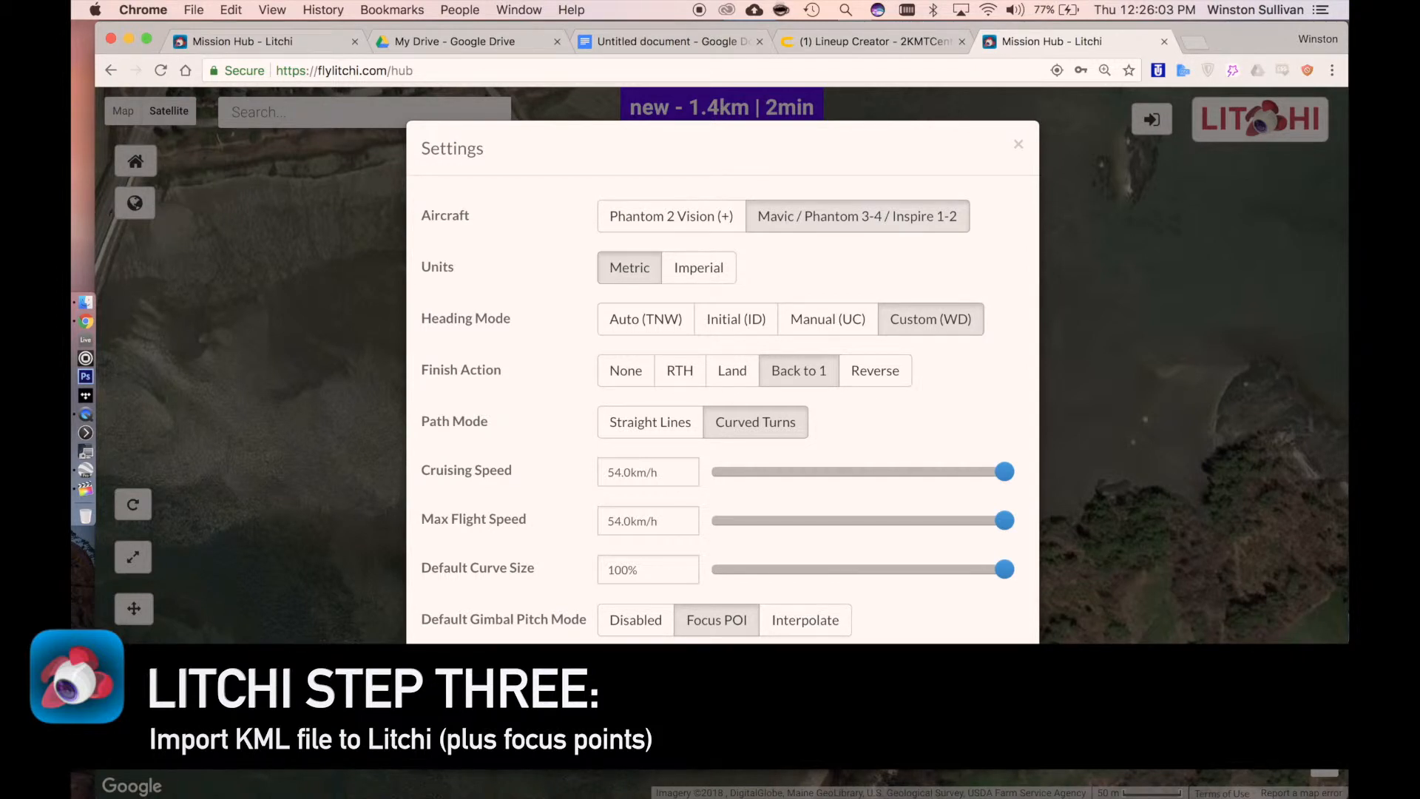
left_click(311, 779)
Log in to the Litchi account and save the mission as BridgeCircle
left_click(213, 742)
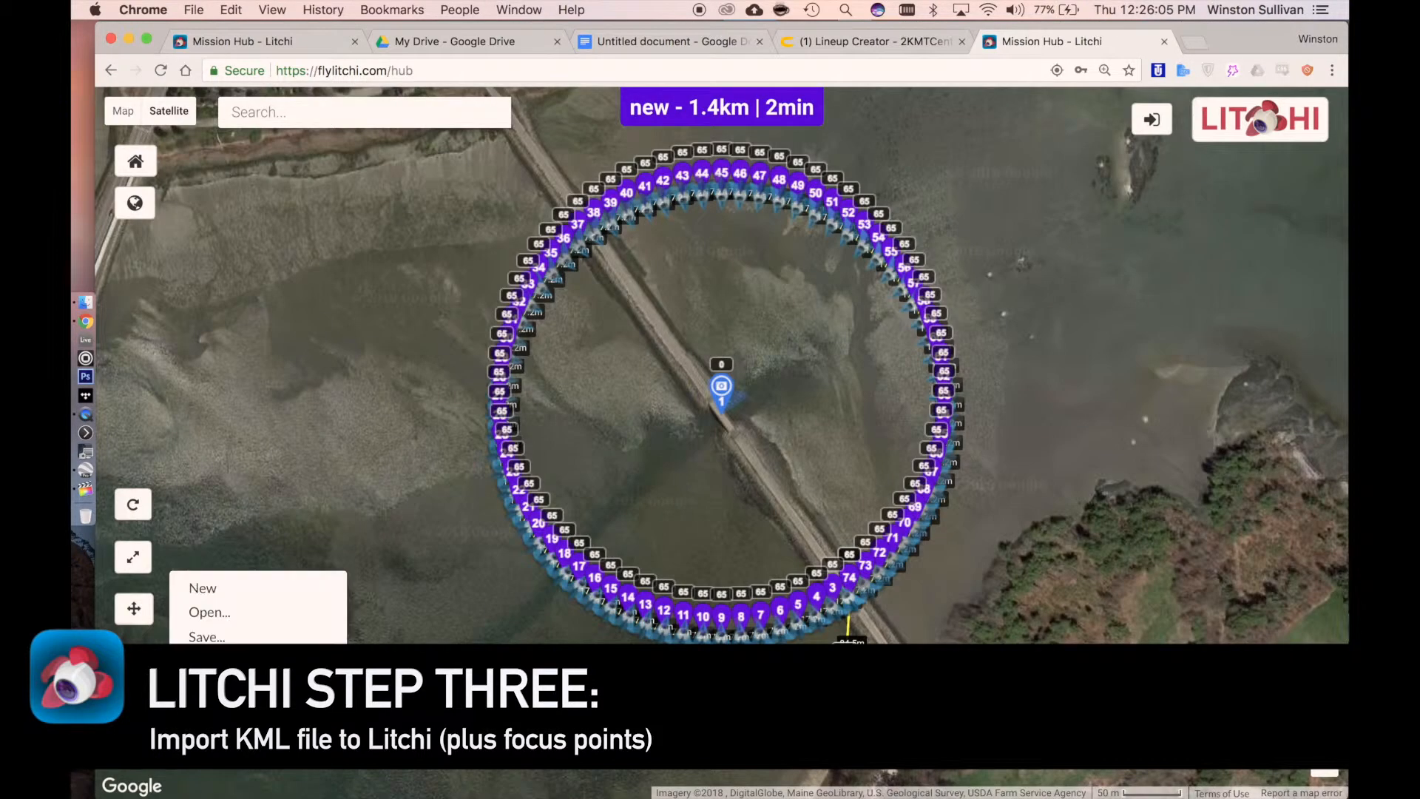
left_click(211, 637)
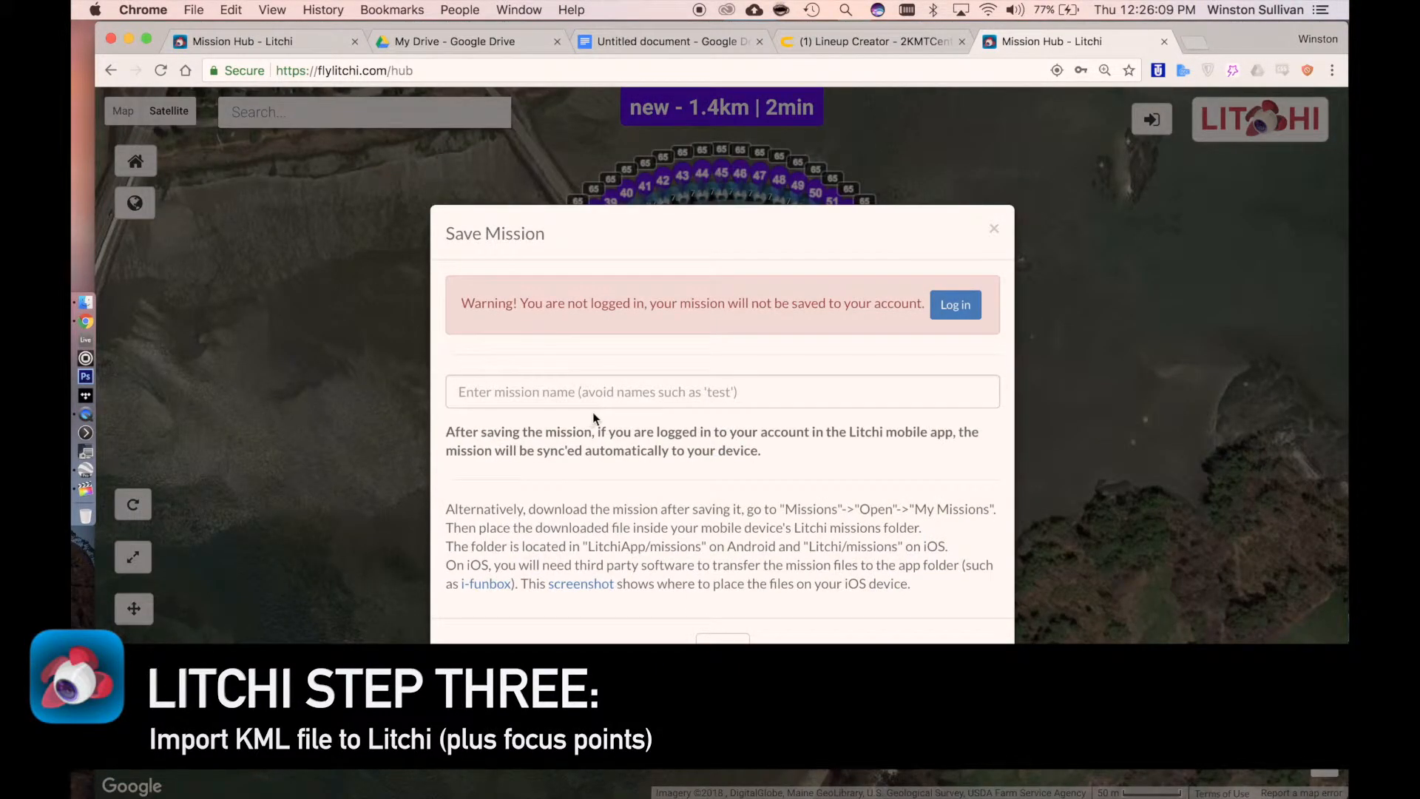
left_click(955, 305)
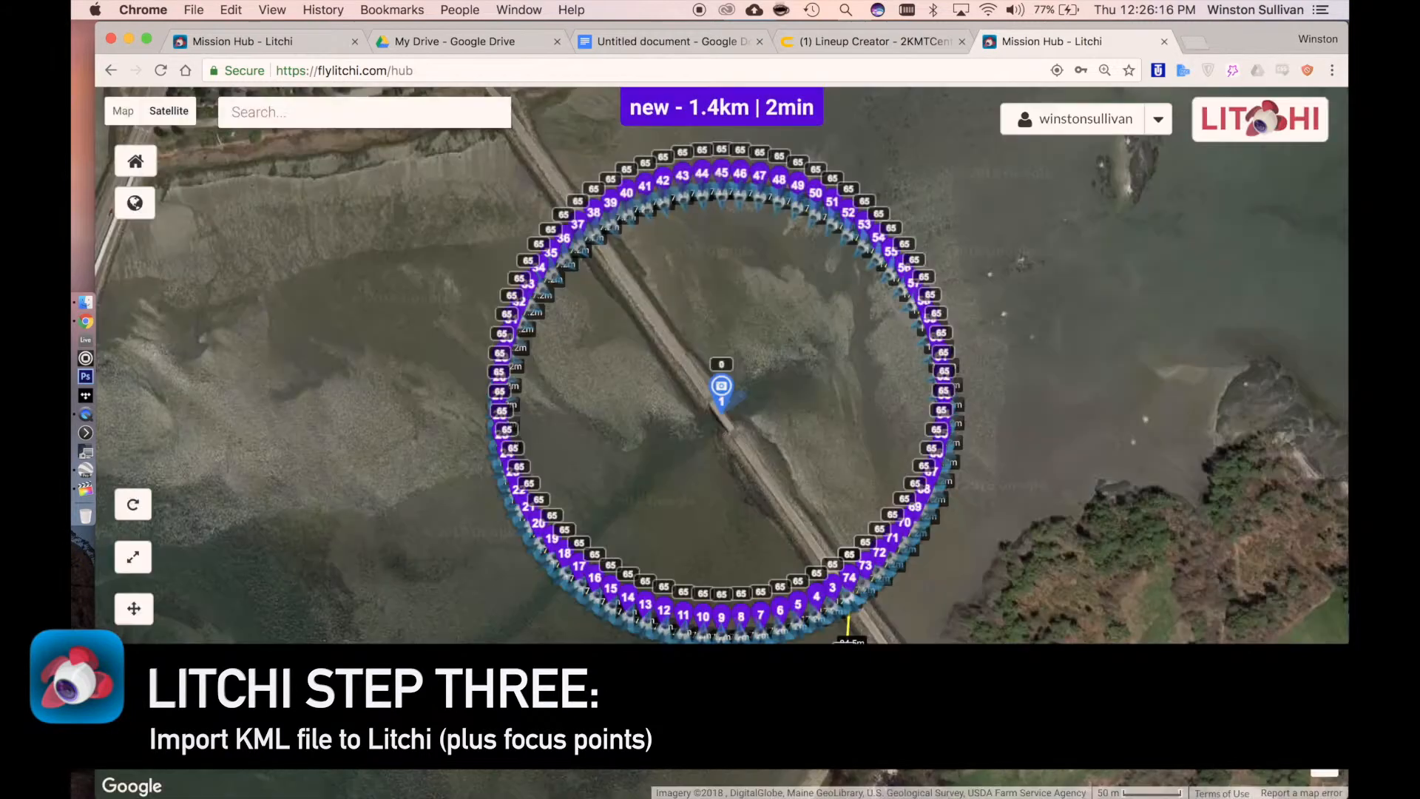
left_click(212, 742)
left_click(245, 637)
left_click(523, 339)
type("Bridge")
type("CIrcl")
type("rcle")
left_click(715, 601)
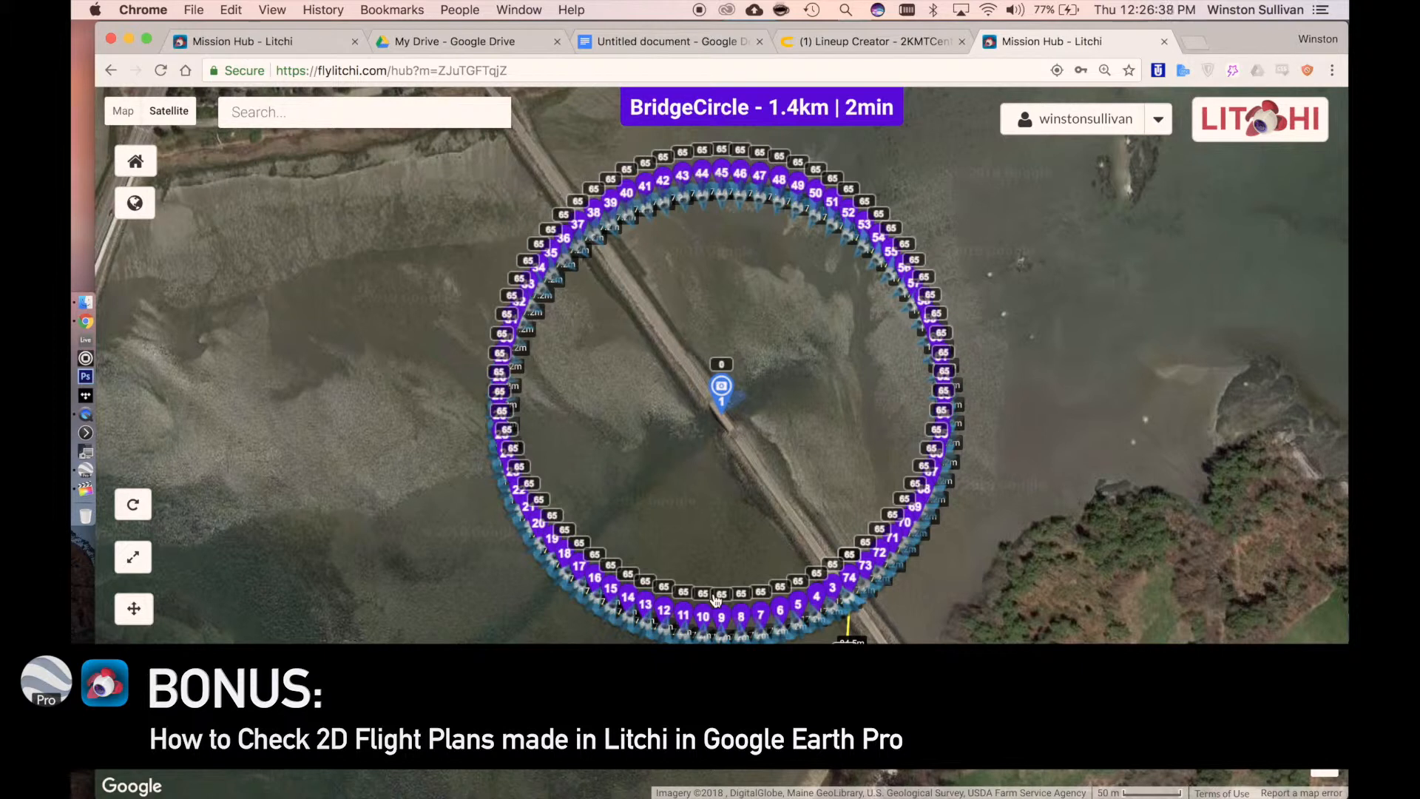
Export the mission as a Google Earth 3D path KML file named BridgeCircleTest
left_click(215, 734)
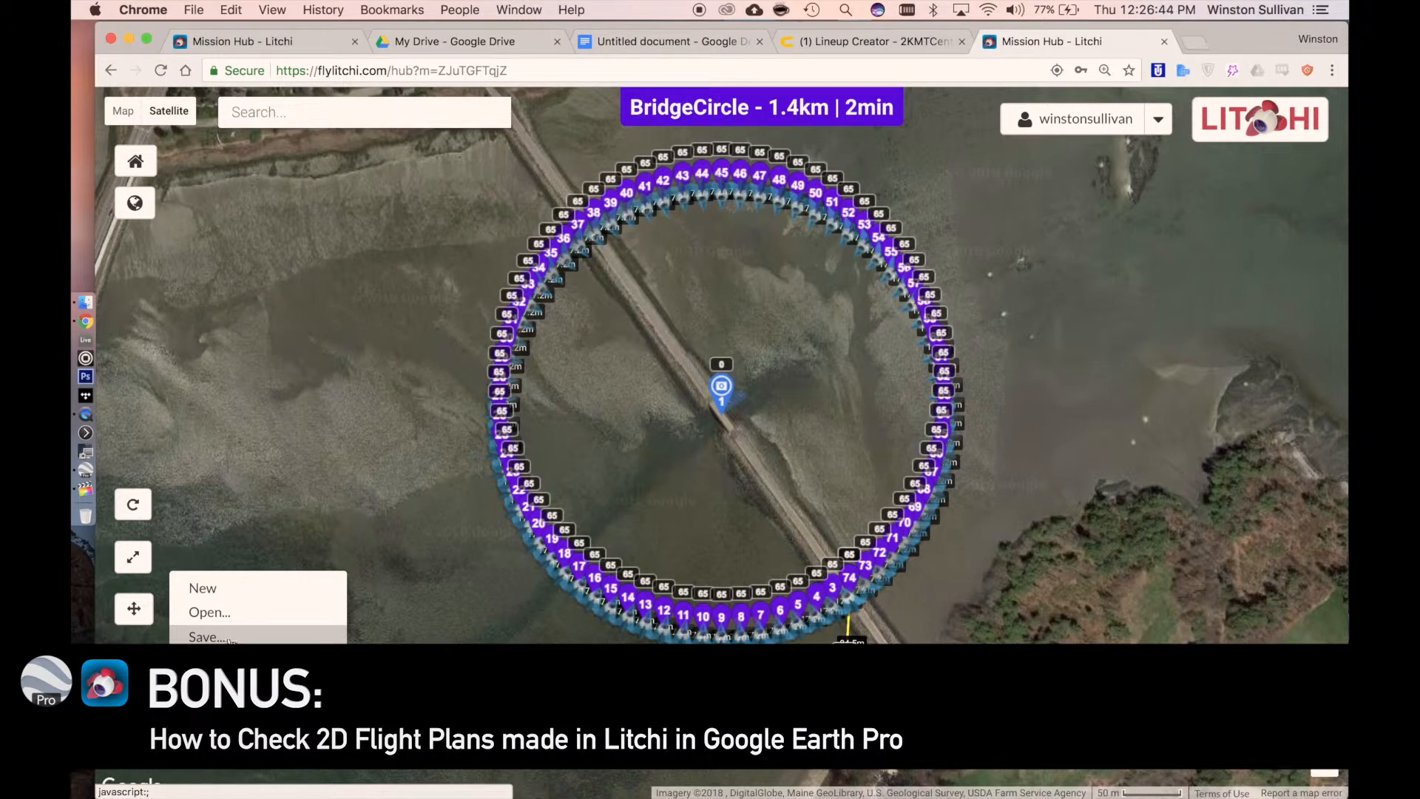
left_click(240, 699)
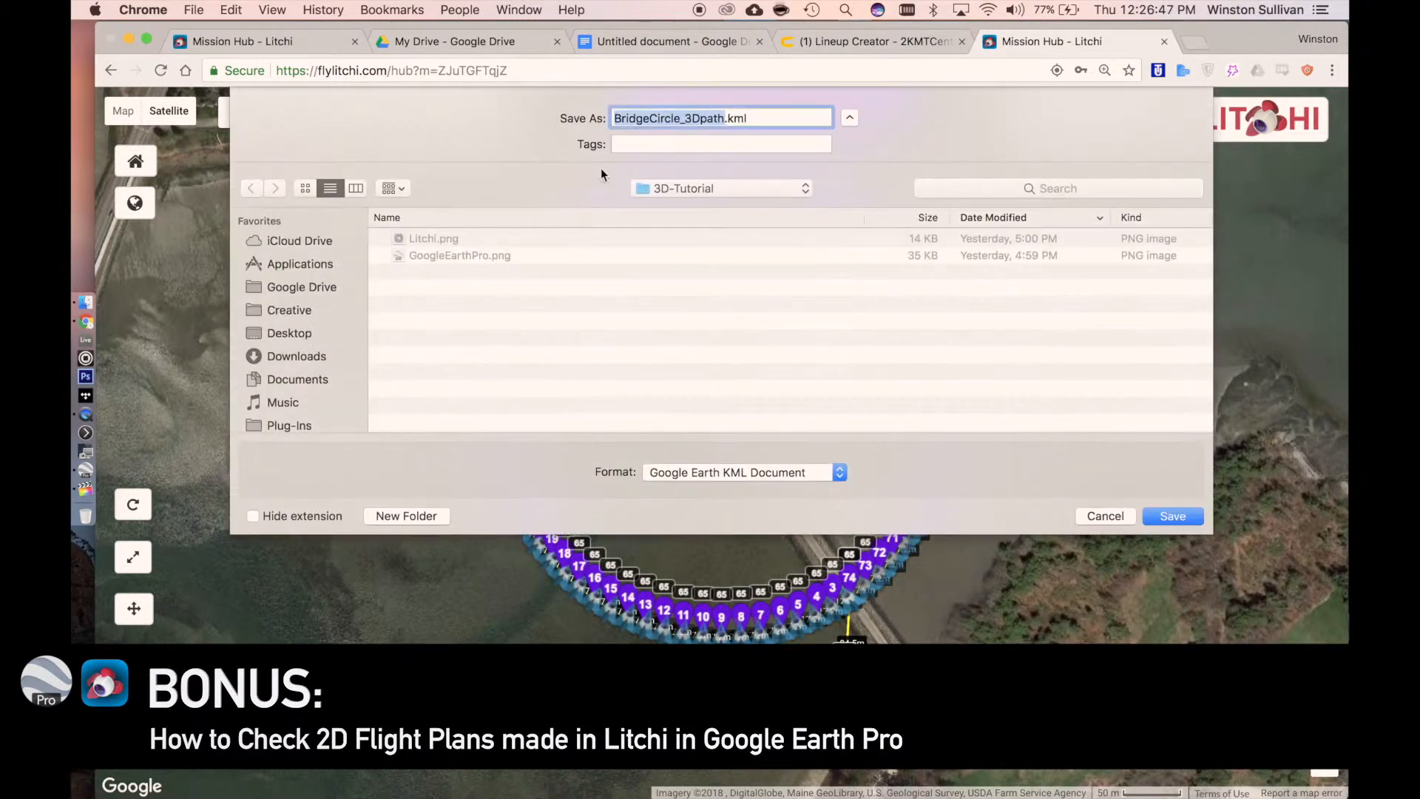
double_click(728, 119)
type("Bri")
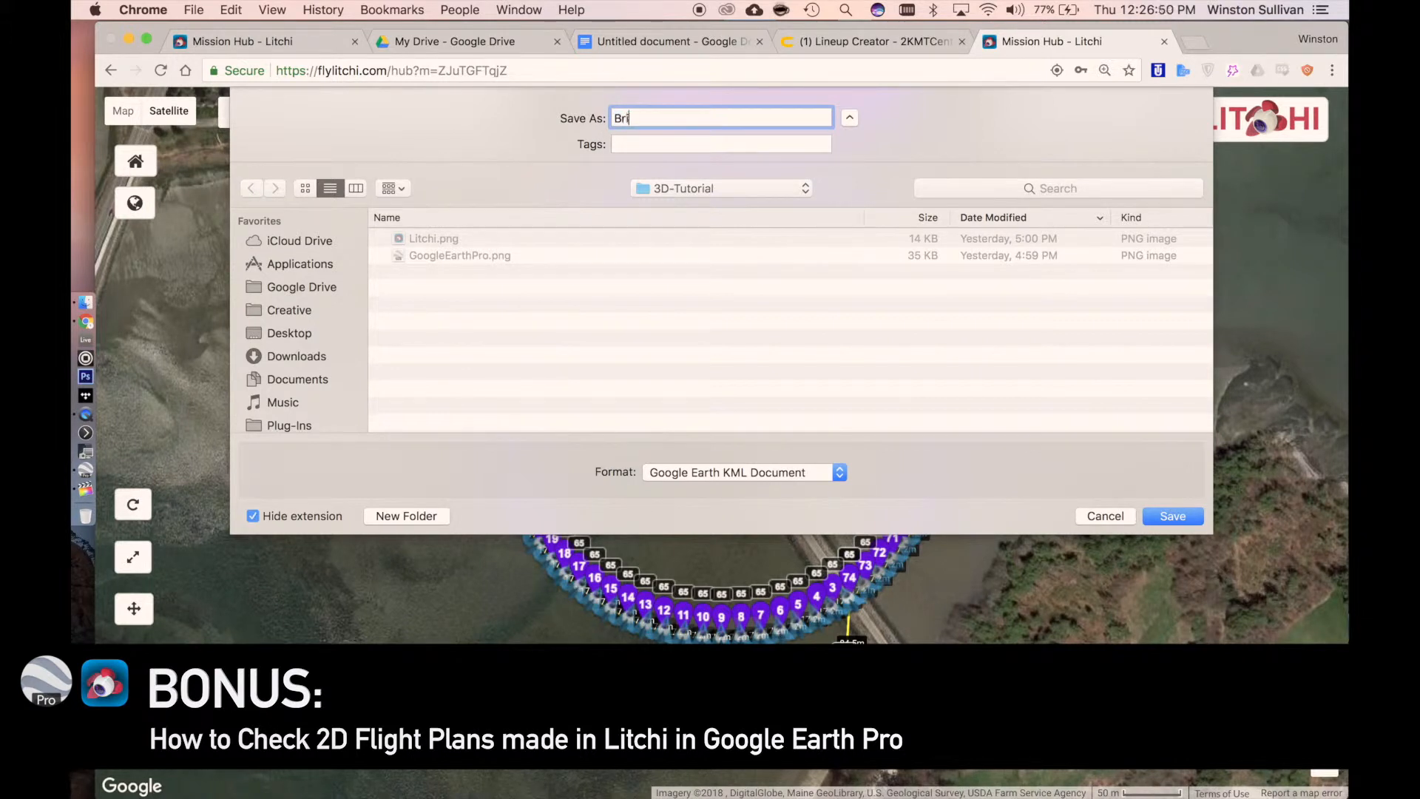
type("dgeCircleTest")
key("Return")
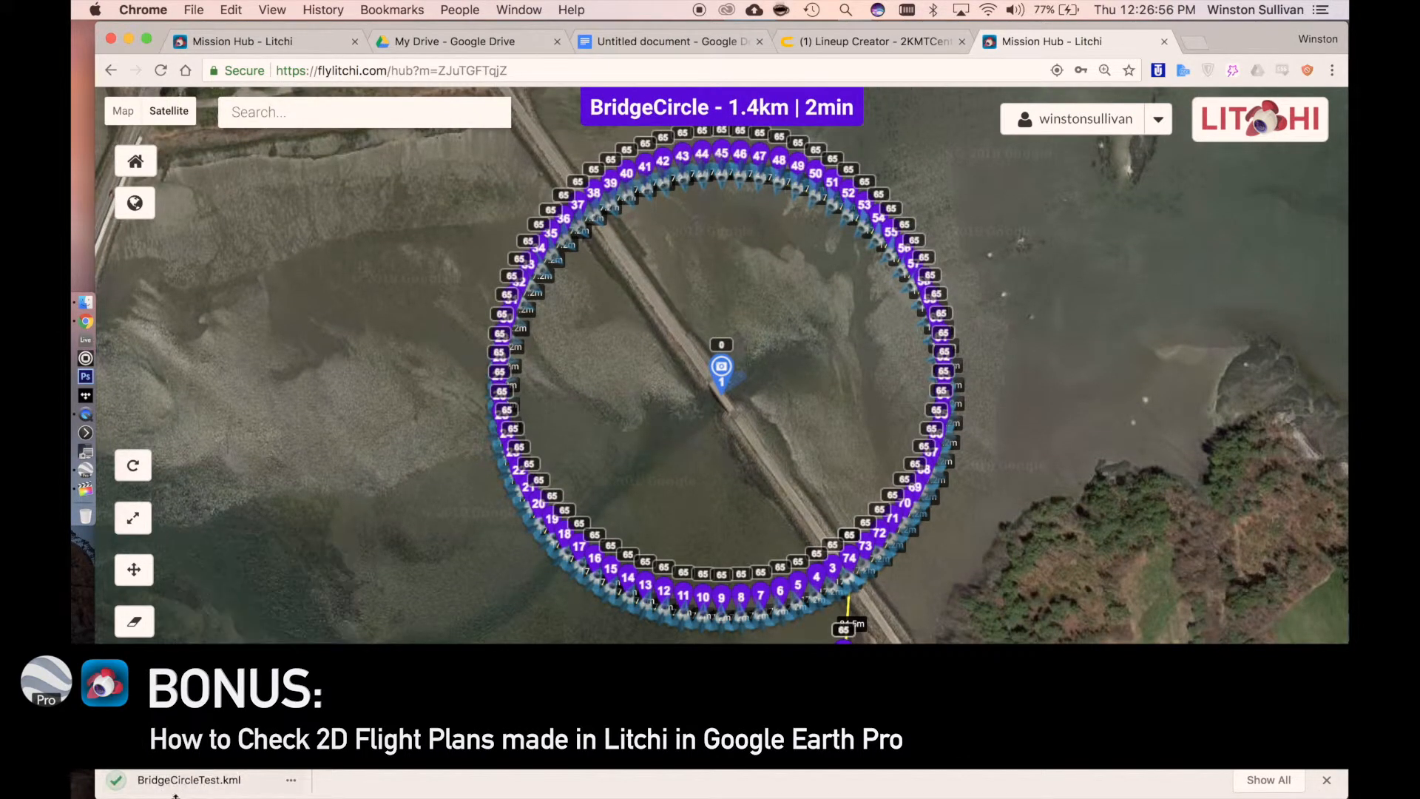
Open the exported BridgeCircleTest.kml in Google Earth Pro and select the imported Litchi 3D path among the places
left_click(177, 790)
key("super+Tab")
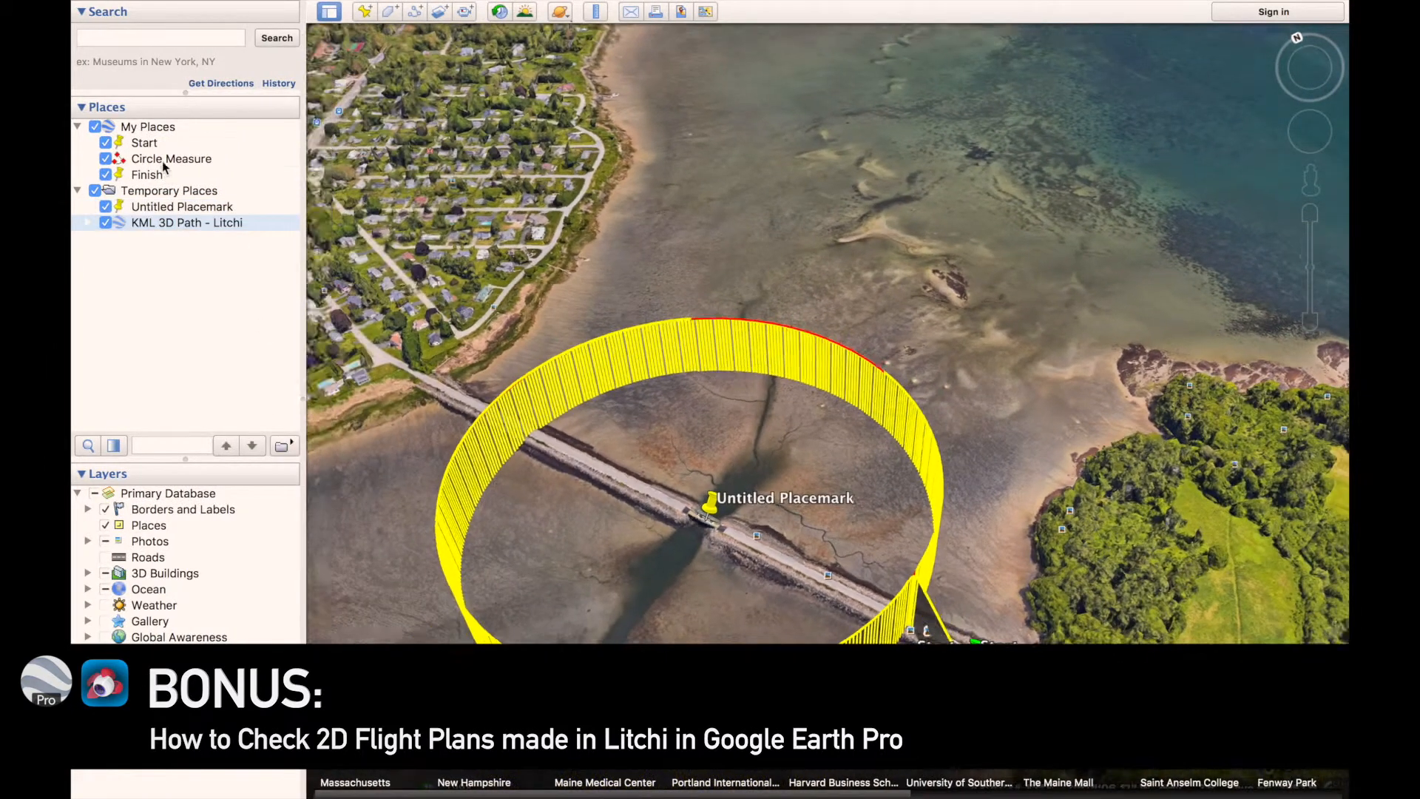
left_click(164, 161)
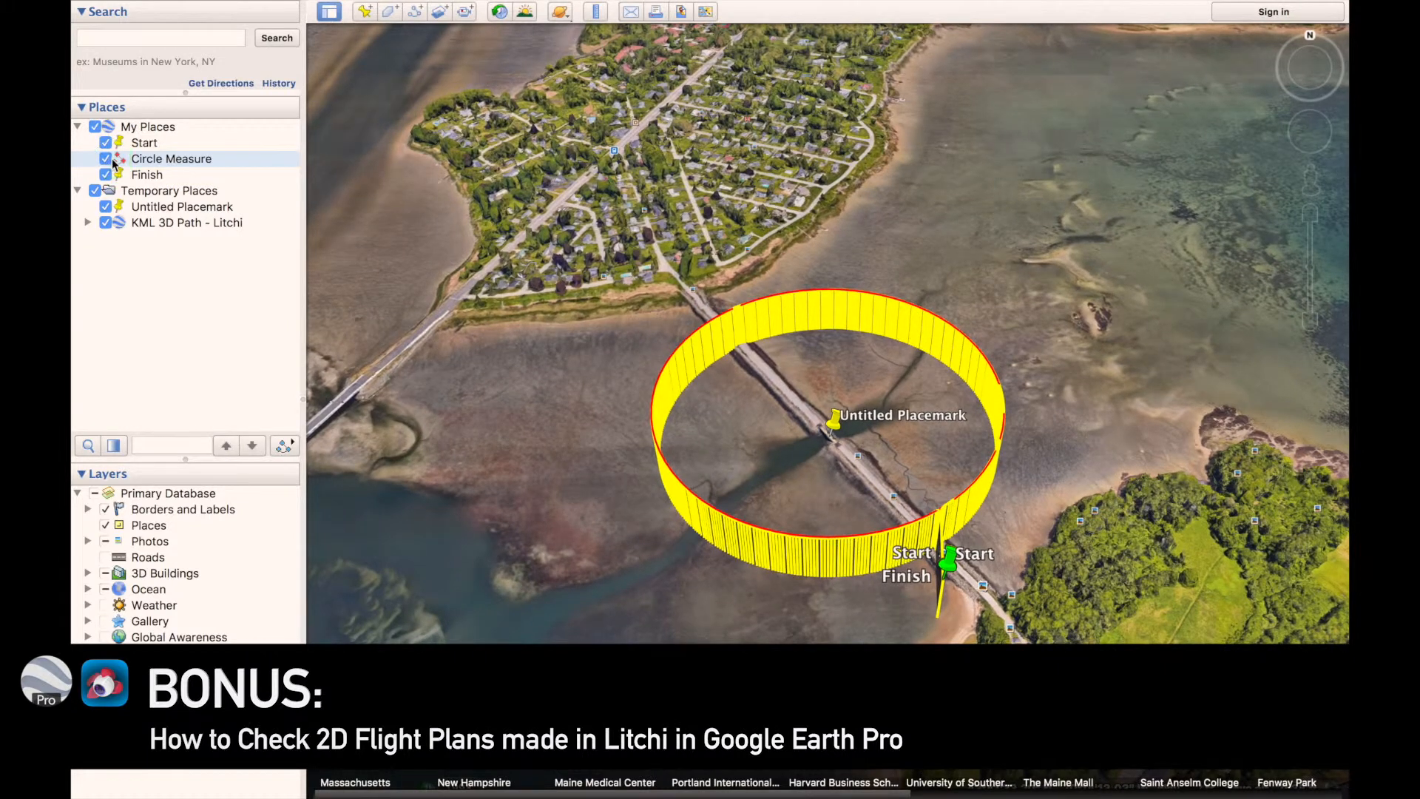
right_click(115, 162)
key("Escape")
left_click(149, 222)
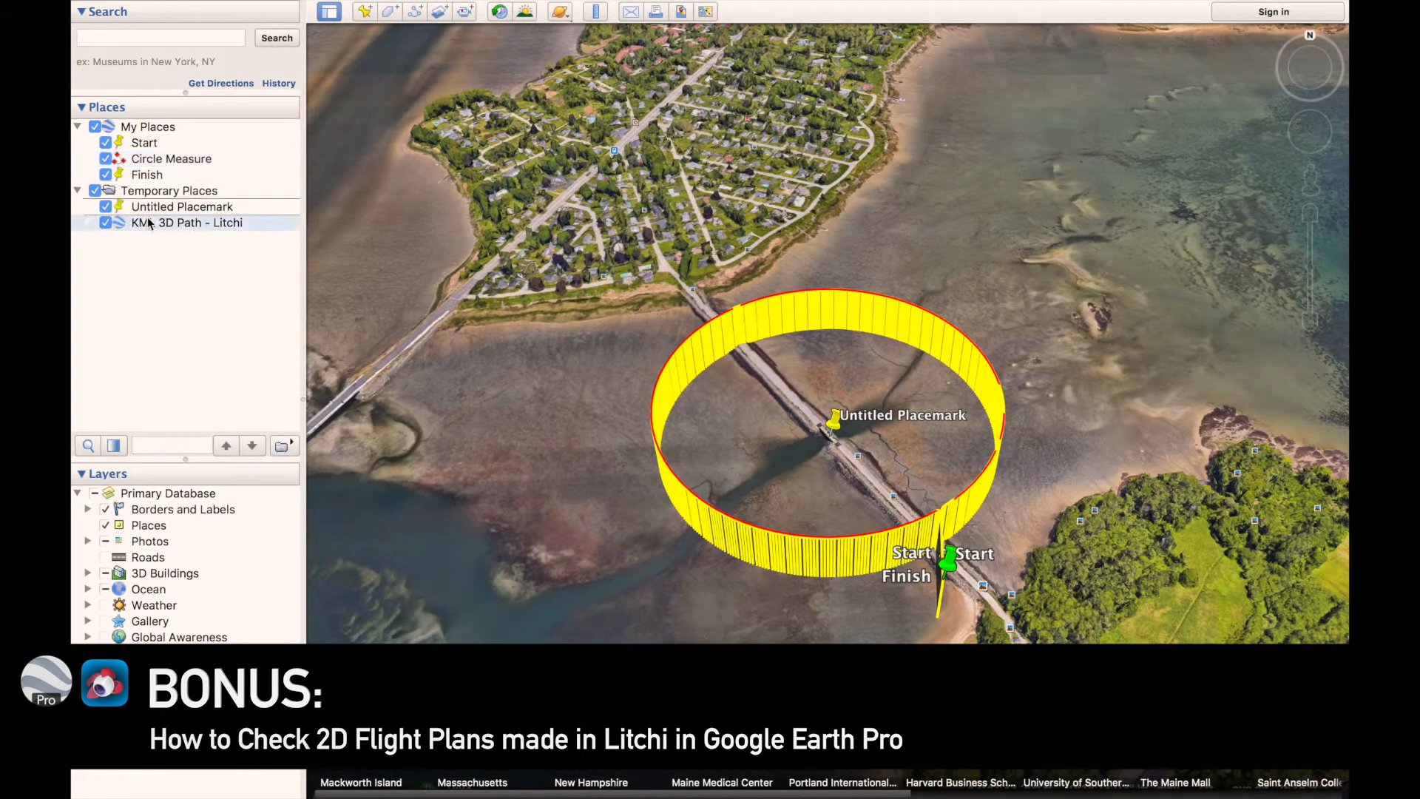
Hide the Untitled Placemark, Finish, Circle Measure and Start places so only the imported Litchi path is shown
left_click(105, 206)
left_click(105, 175)
left_click(106, 159)
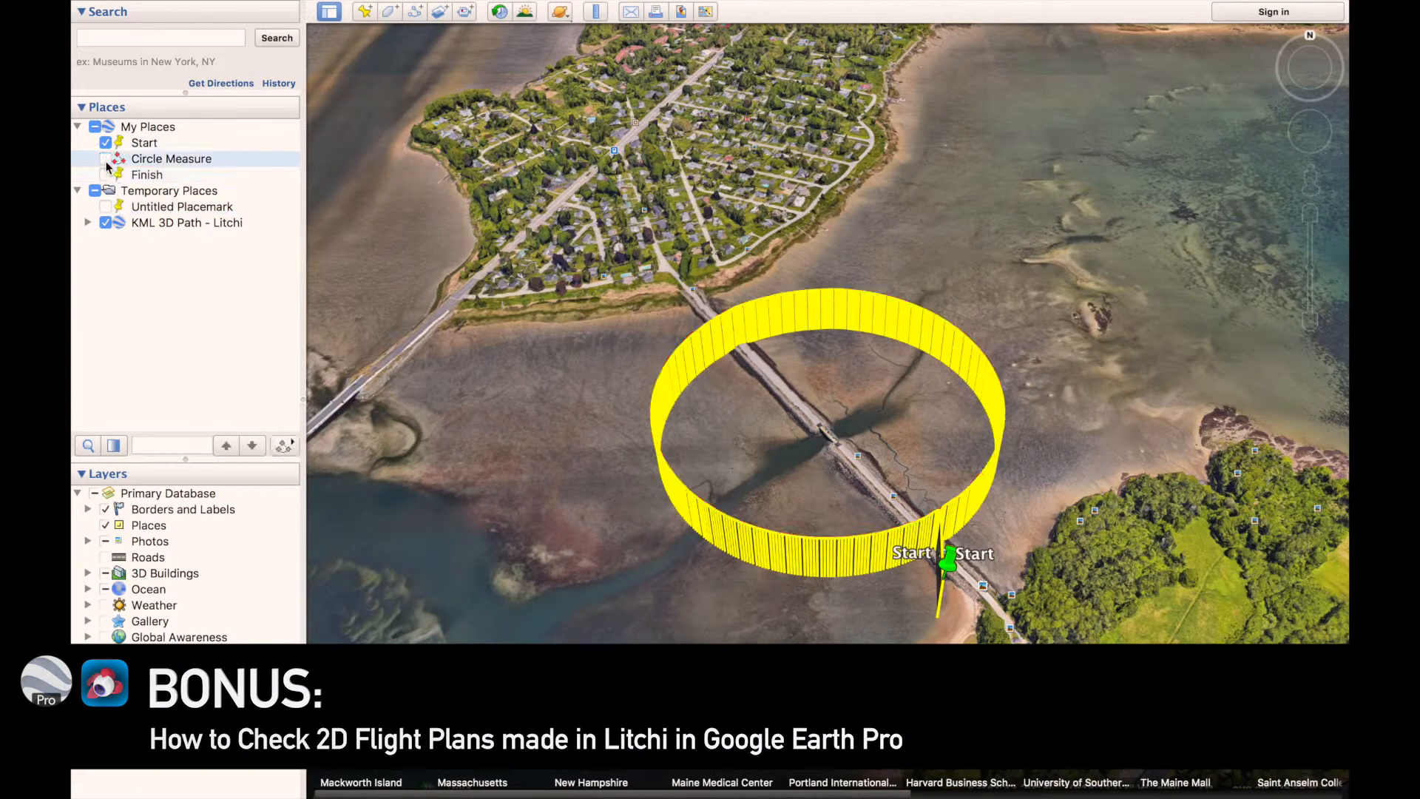
left_click(106, 150)
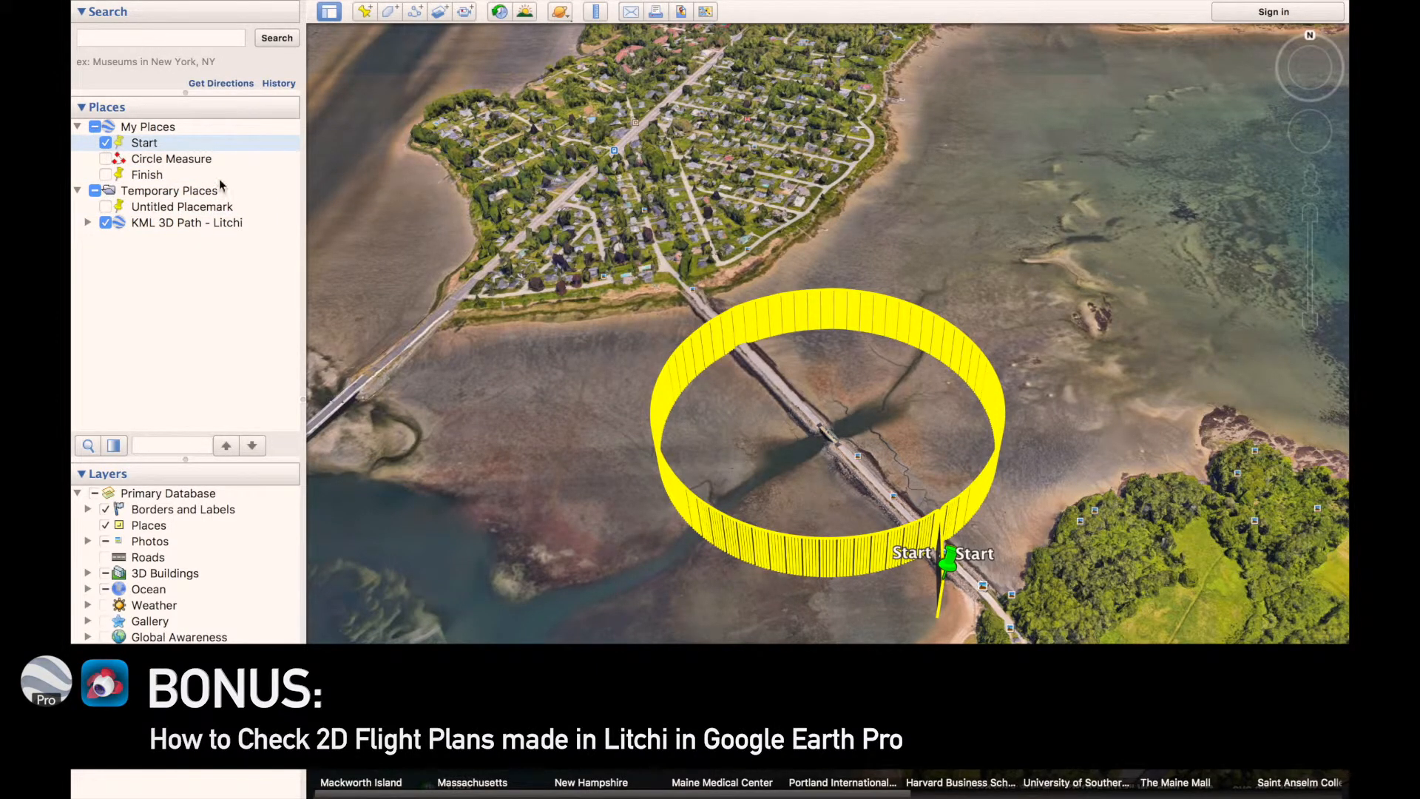
left_click(106, 142)
Show the Untitled Placemark again and inspect the imported flight path around the bridge from different angles
middle_click_drag(1006, 278, 955, 348)
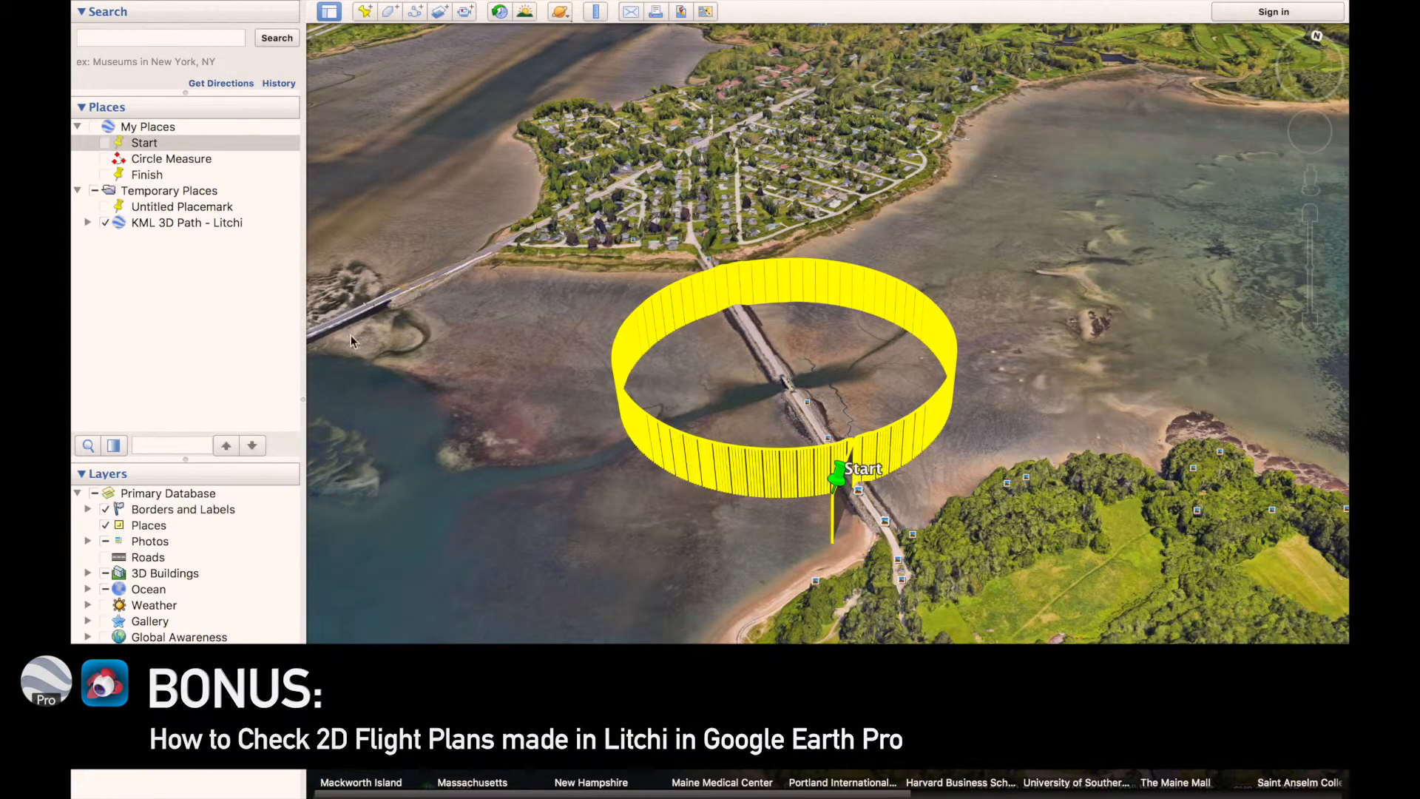
left_click(105, 207)
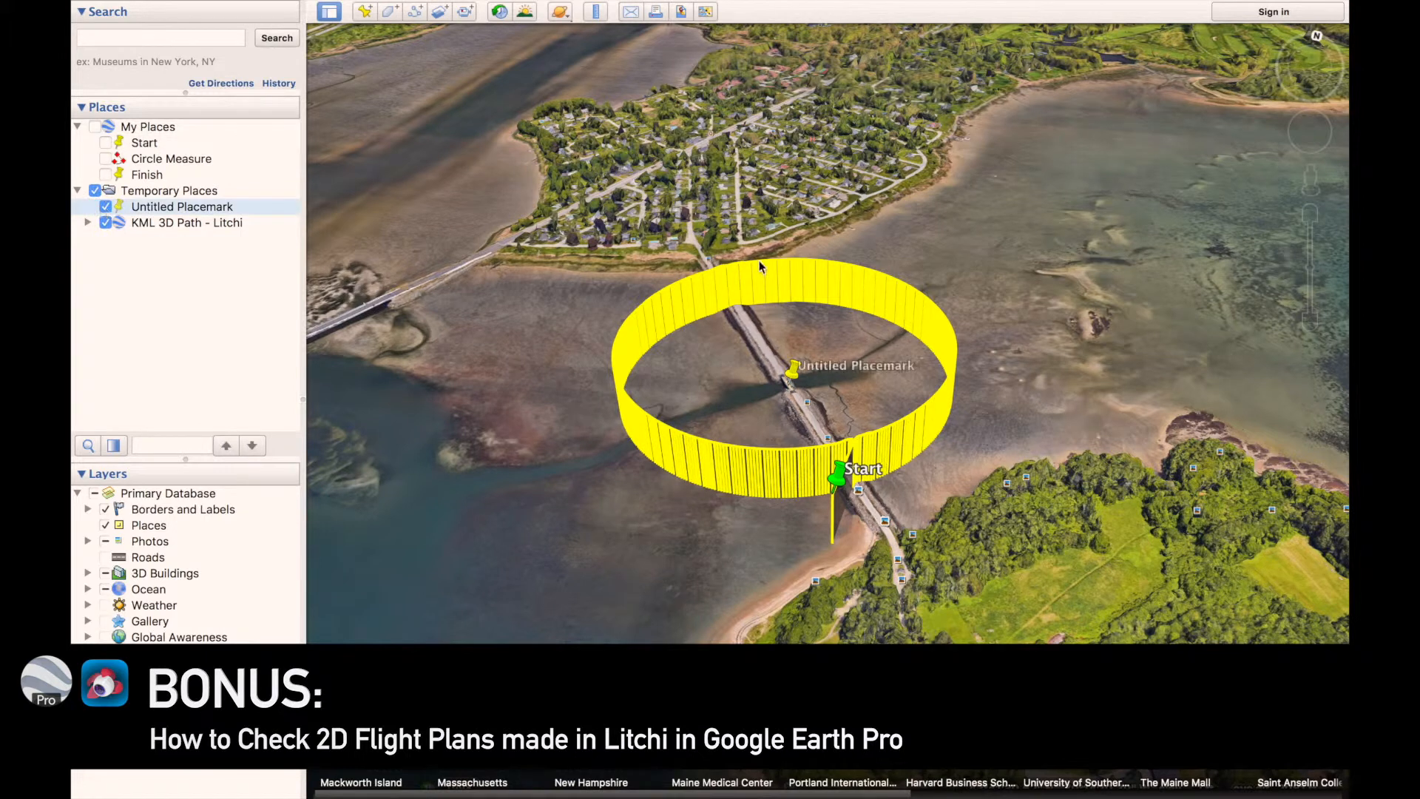
middle_click_drag(742, 264, 889, 286)
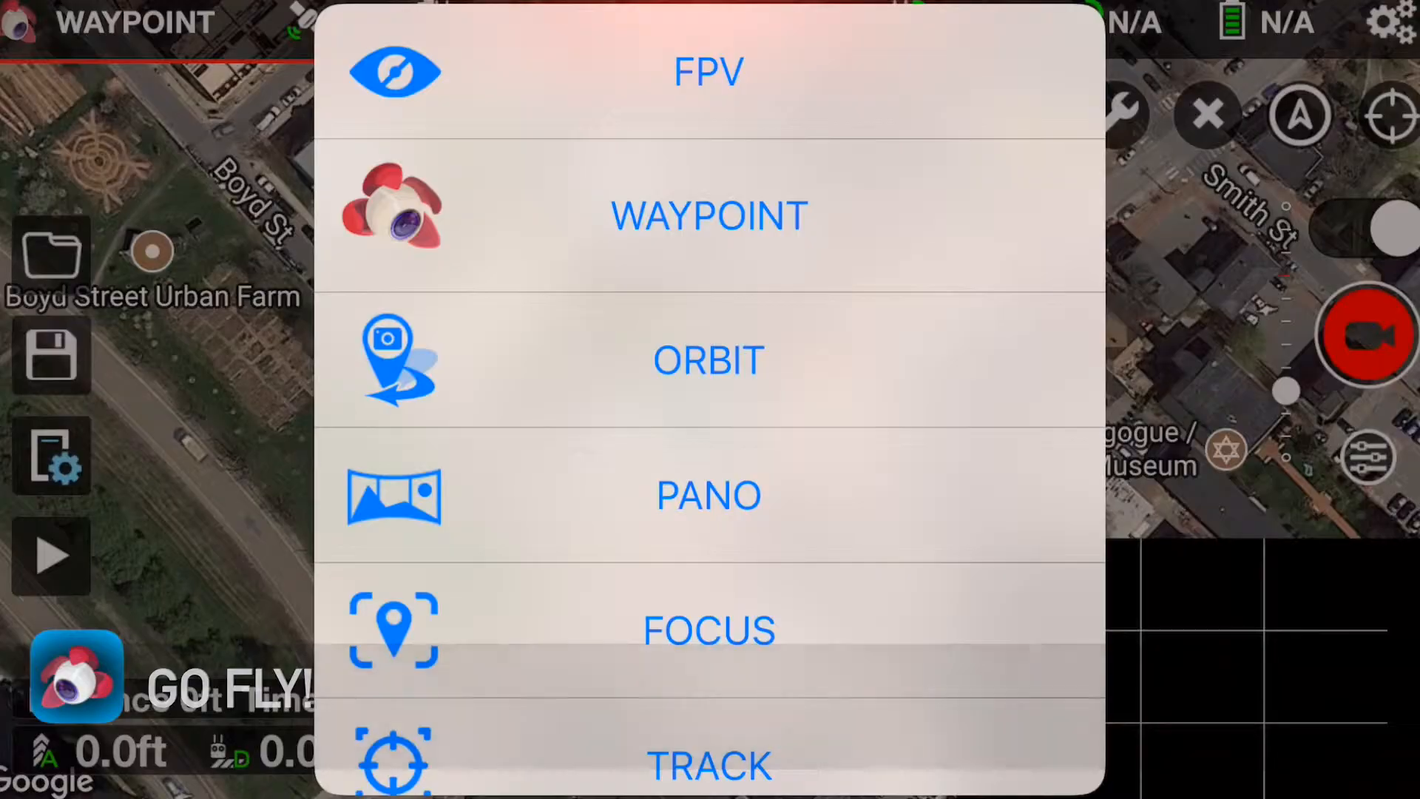
Switch to the Litchi mobile app and choose the Waypoint flight mode
left_click(708, 71)
left_click(77, 676)
left_click(710, 225)
Load the saved BridgeCircle mission onto the map from the list of stored missions
left_click(51, 254)
scroll(709, 414, "down", 5)
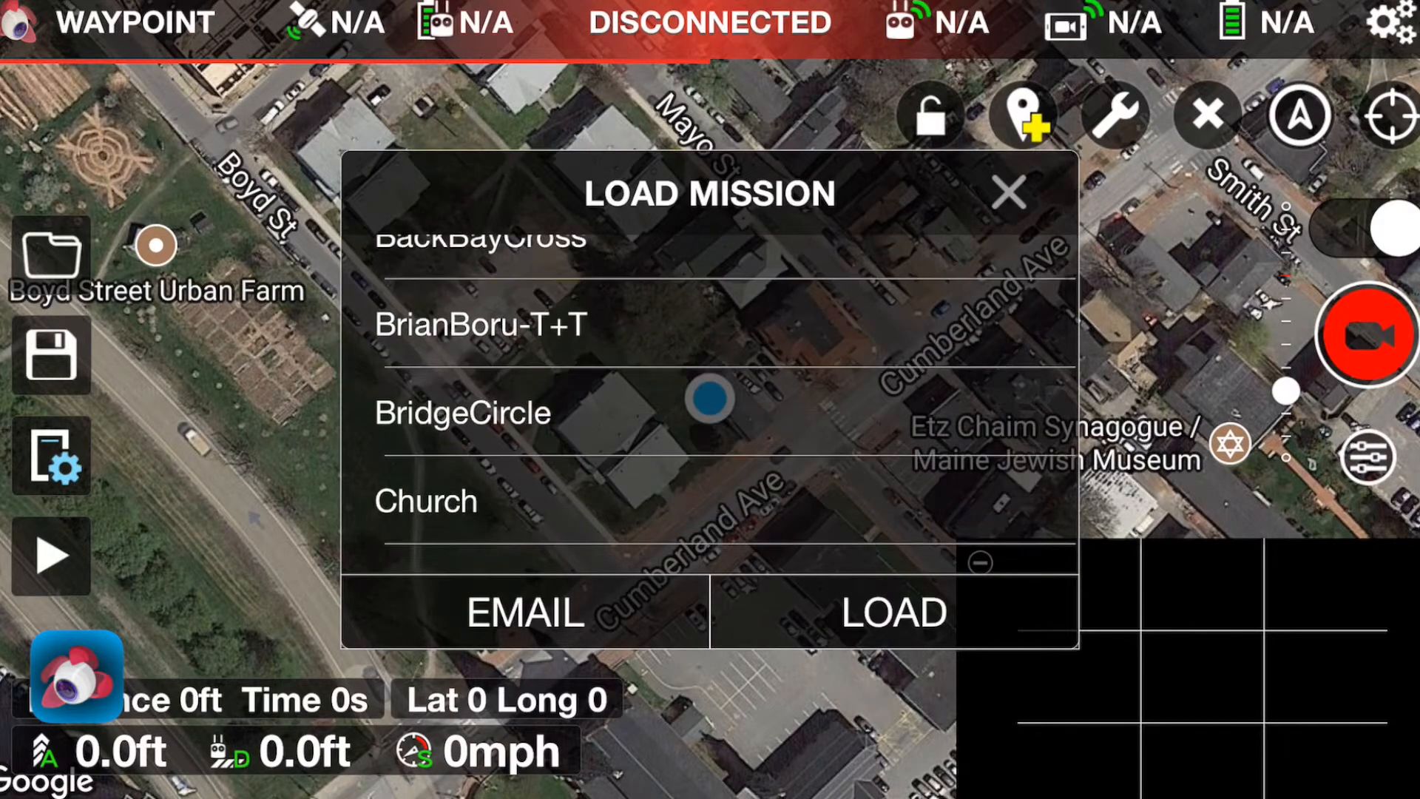
scroll(708, 414, "up", 3)
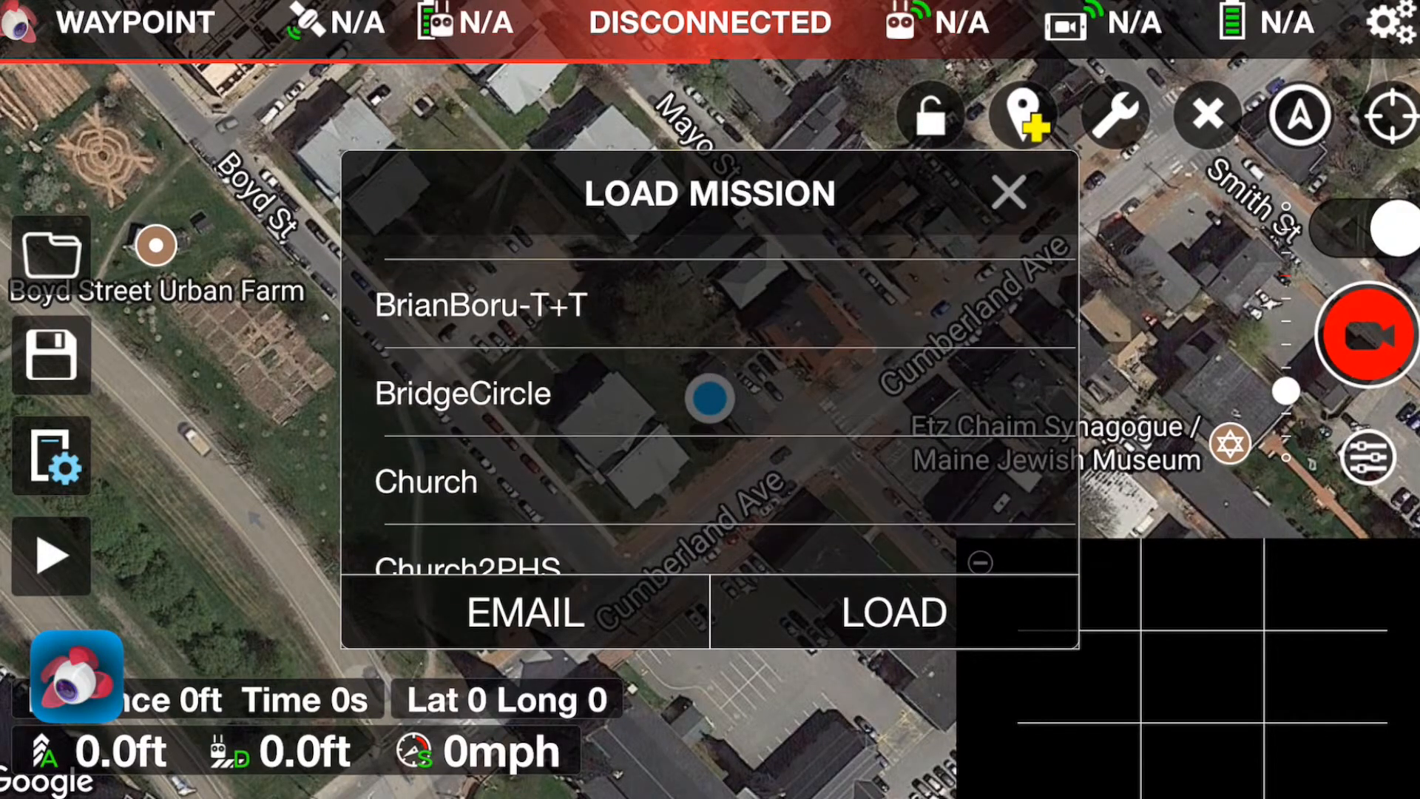
left_click(709, 393)
left_click(894, 612)
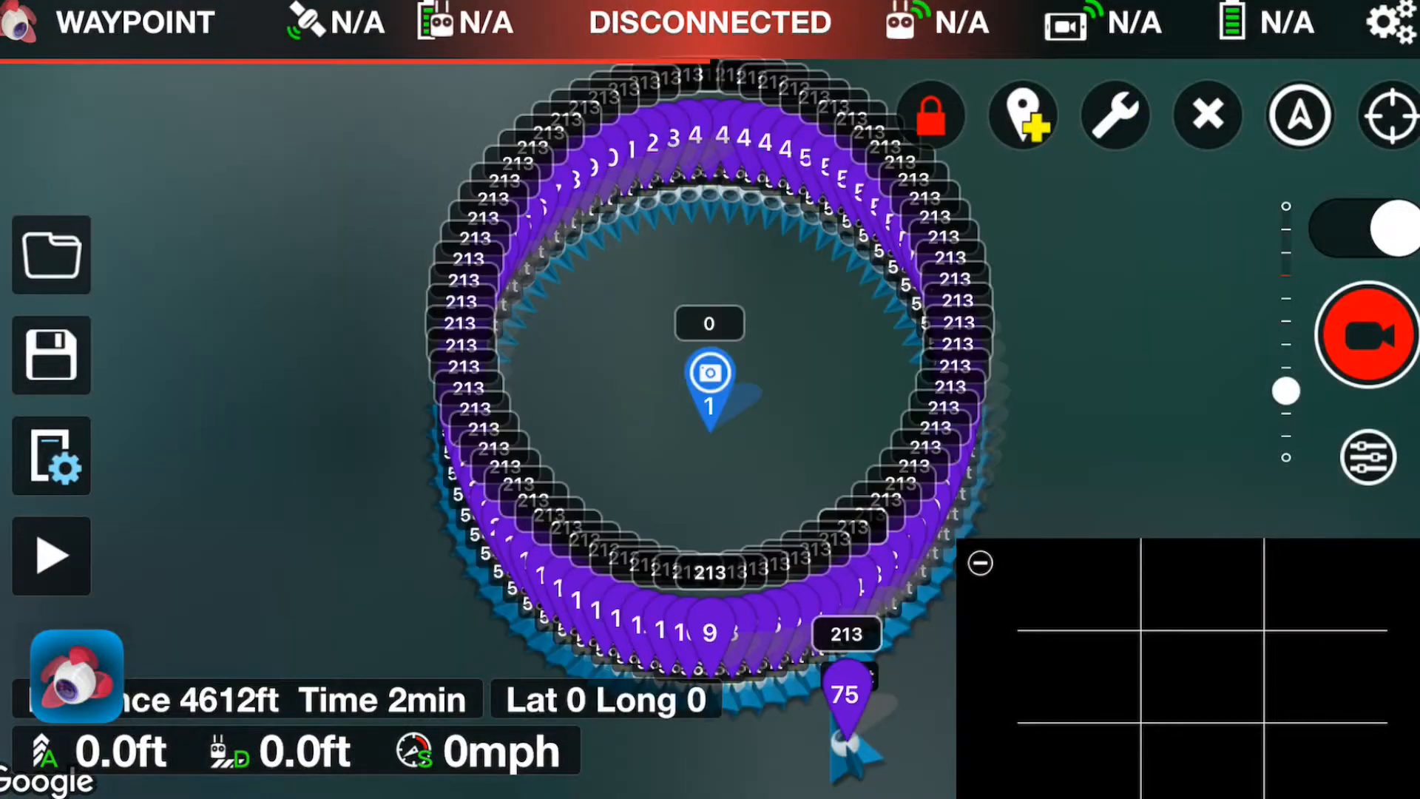